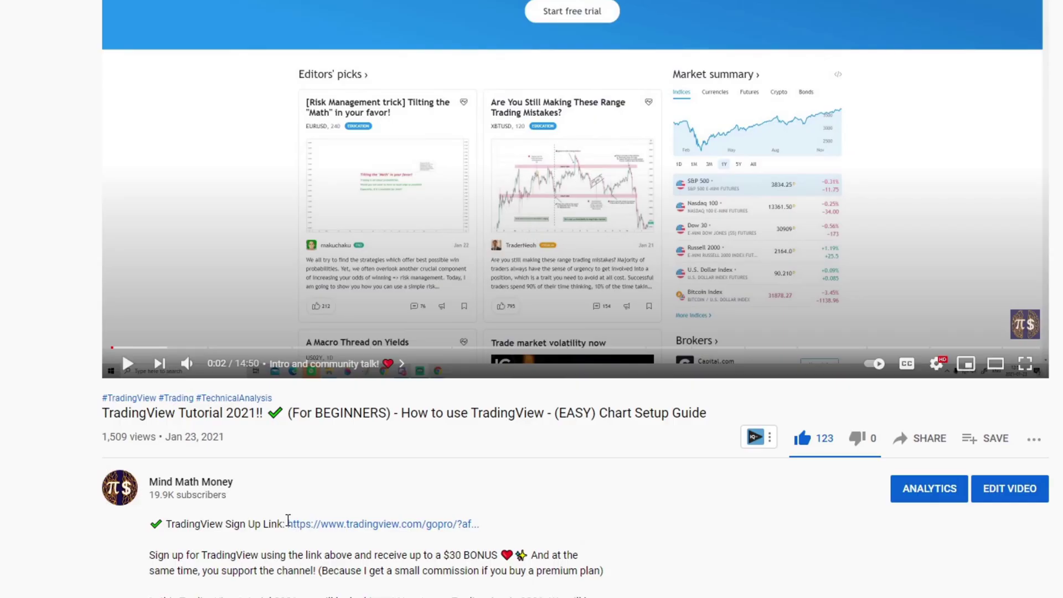
drag(287, 524, 485, 523)
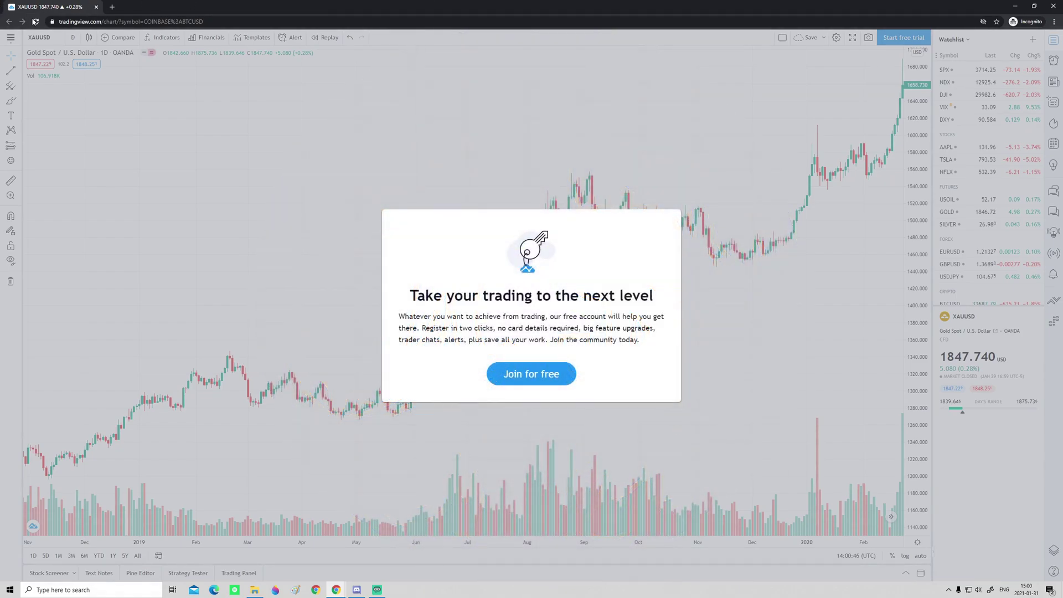
Reload the XAUUSD chart page and dismiss the sign-up dialog and the free-trial promotion
click(35, 21)
click(567, 70)
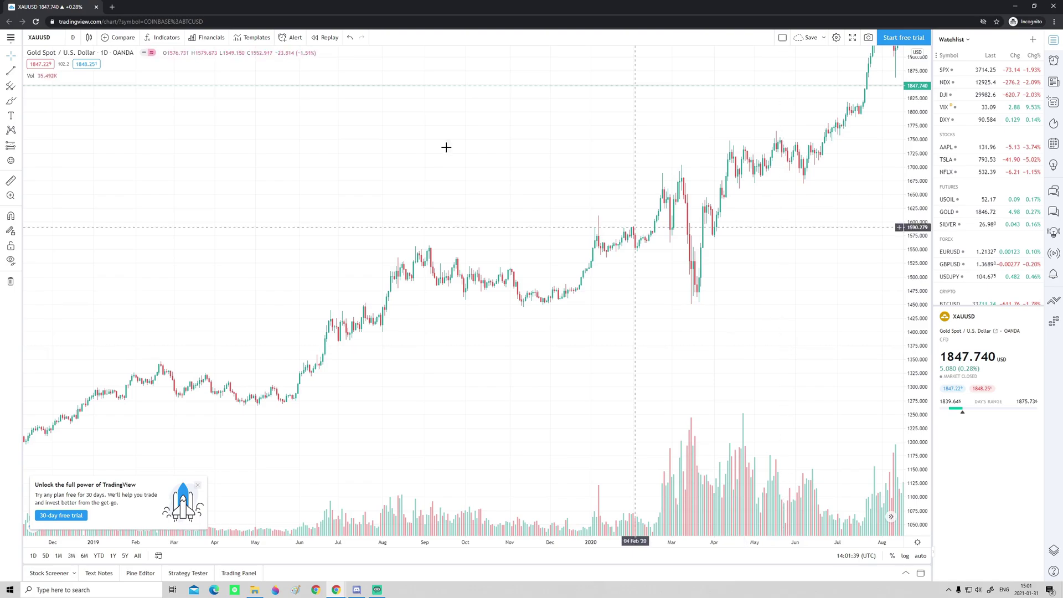
click(197, 485)
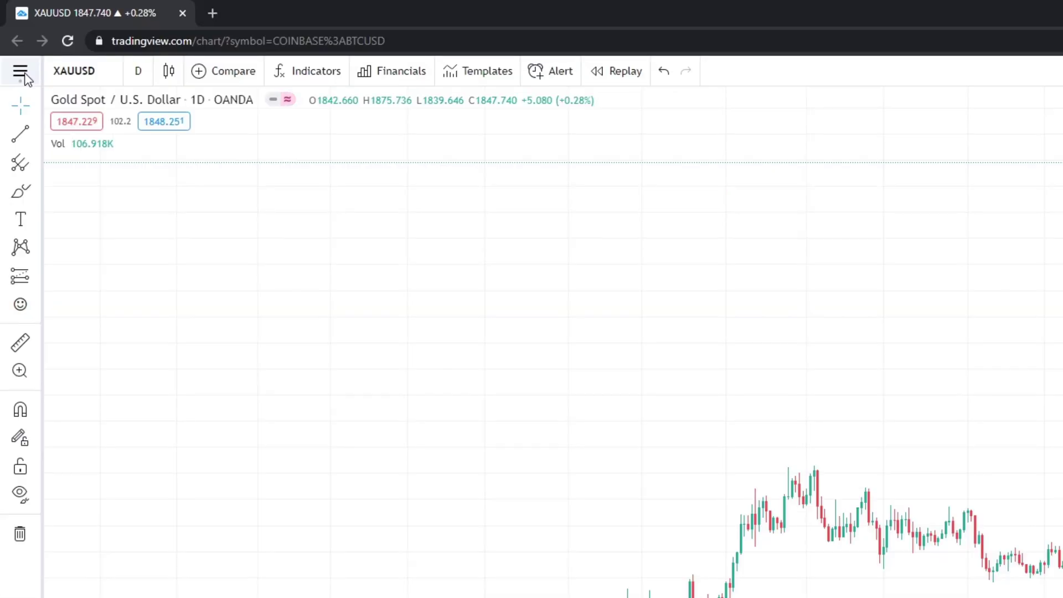
click(24, 76)
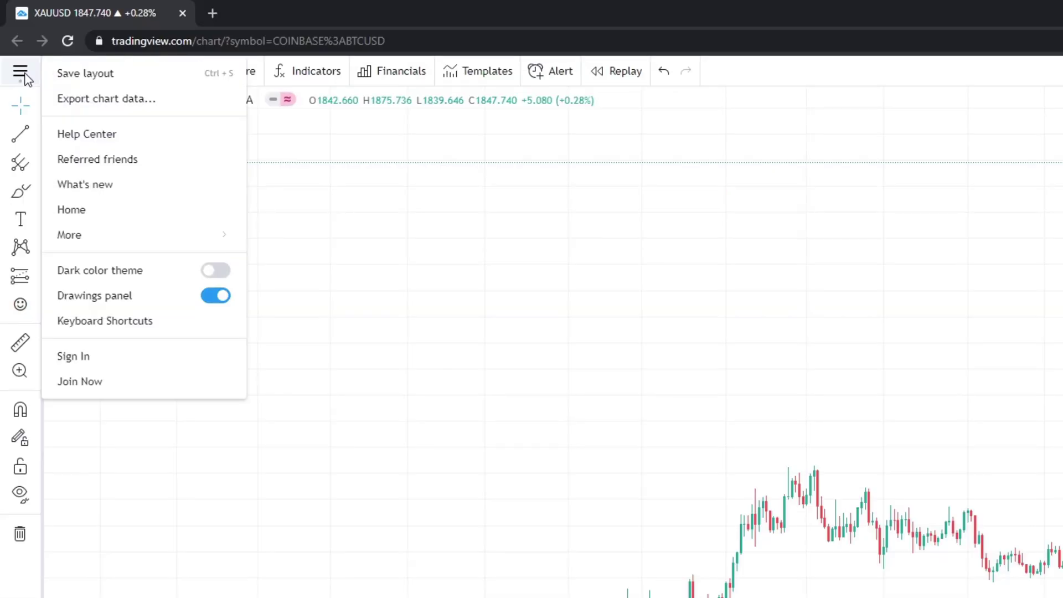
click(25, 76)
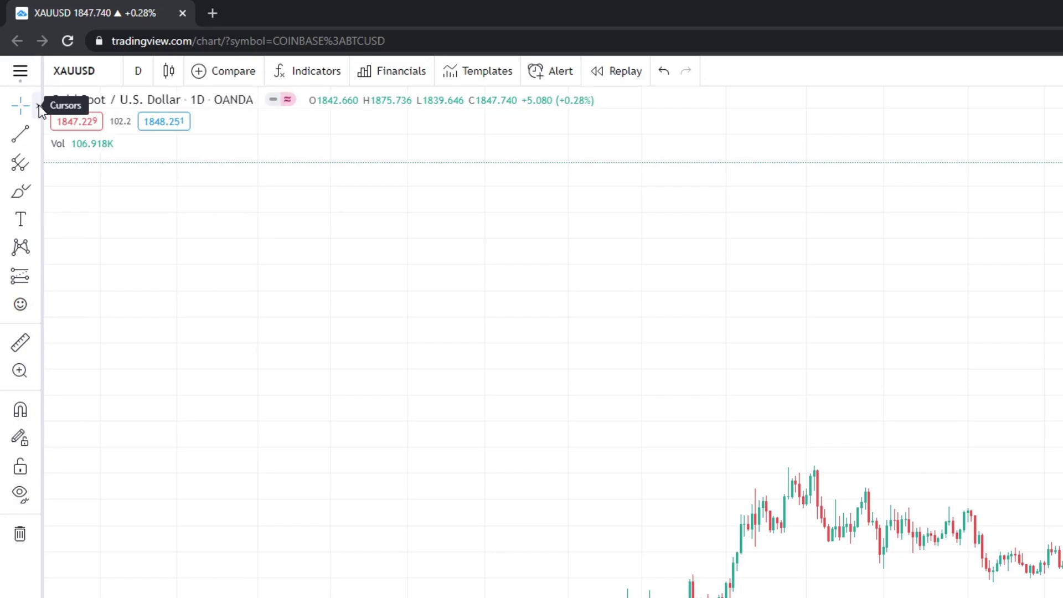
Try the Dot, Arrow and Eraser cursors in turn and return the chart cursor to Cross
click(38, 108)
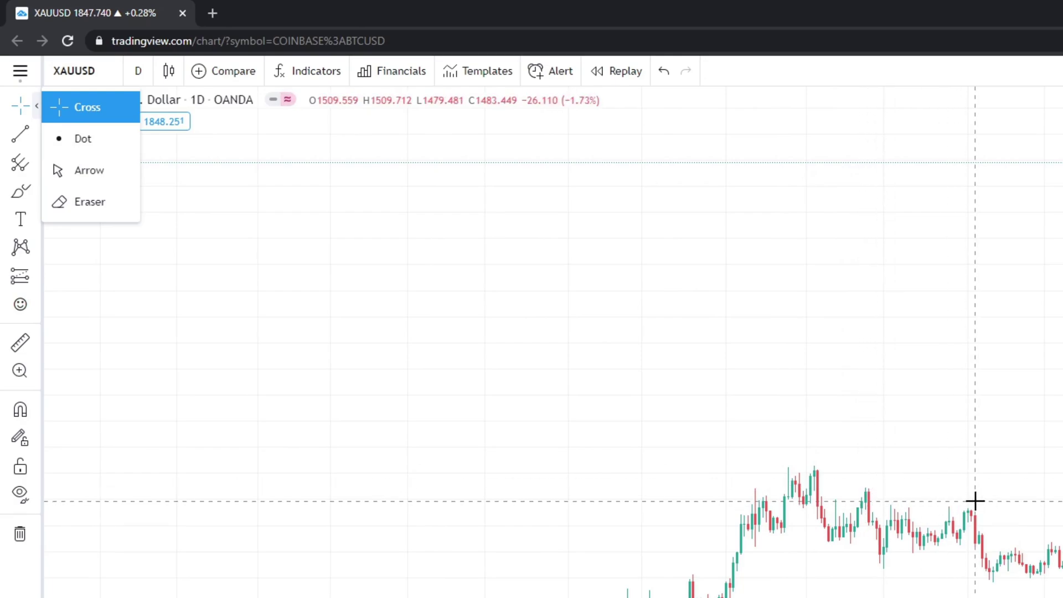
click(84, 139)
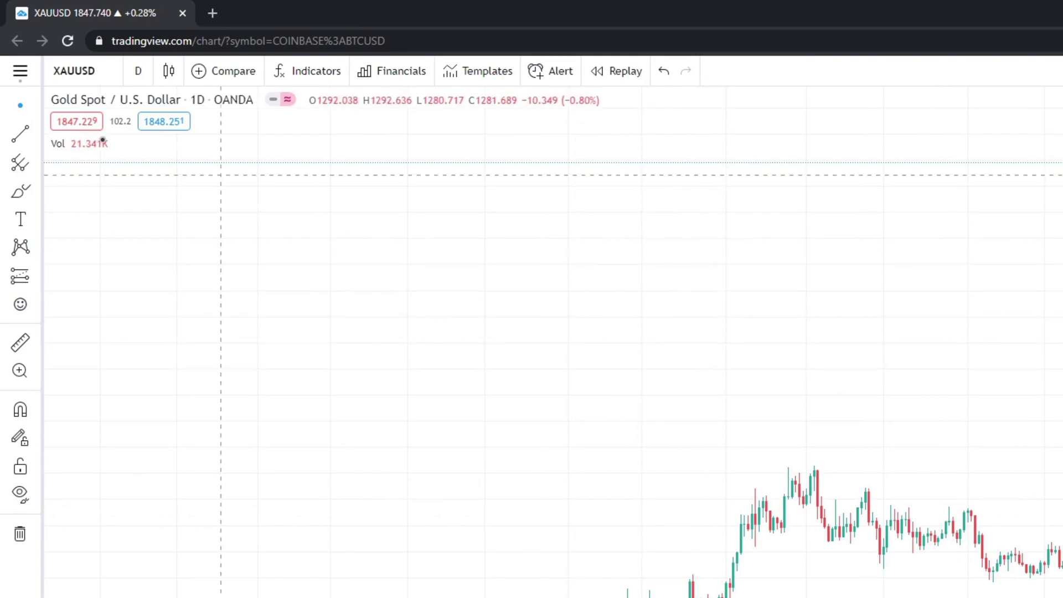
click(38, 106)
click(83, 166)
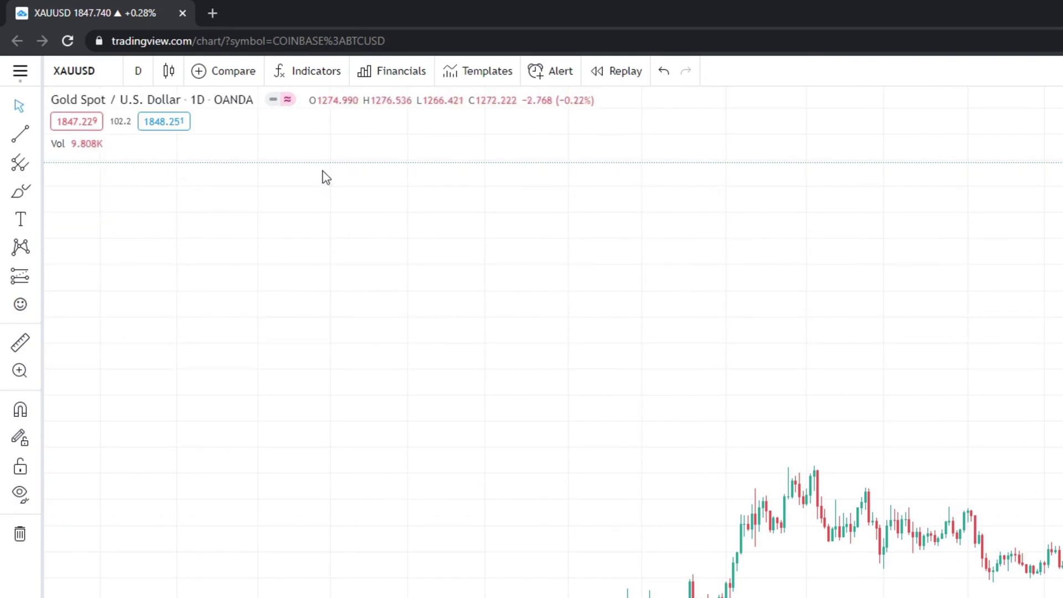
click(38, 105)
click(83, 200)
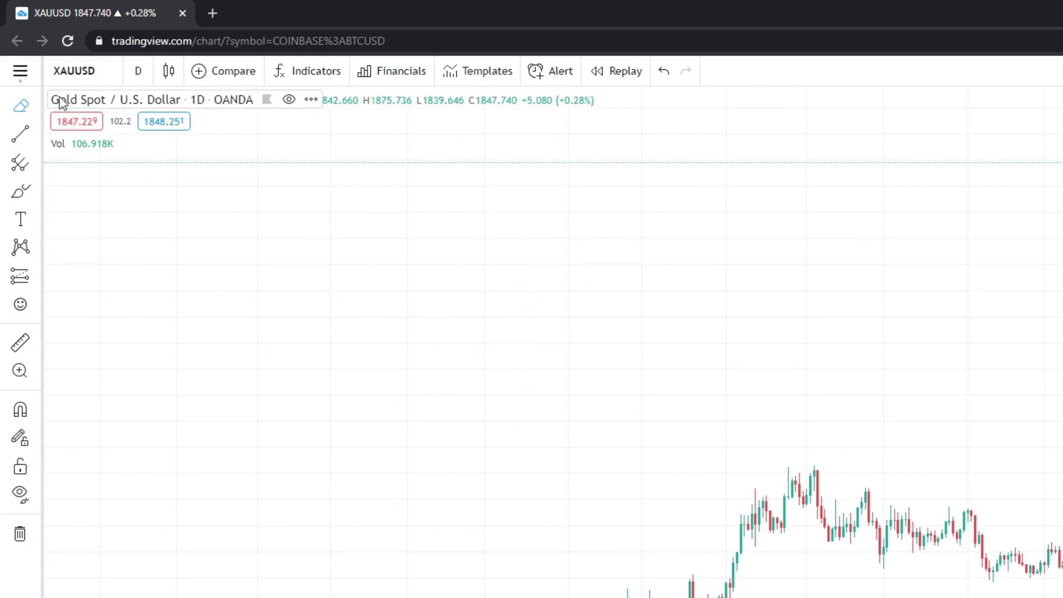
click(37, 106)
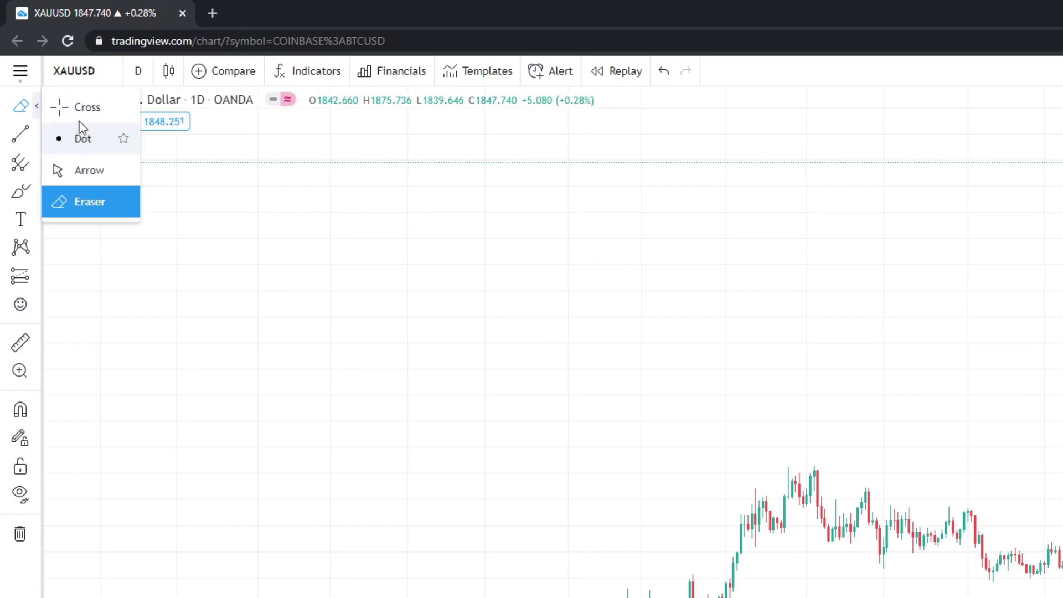
click(95, 109)
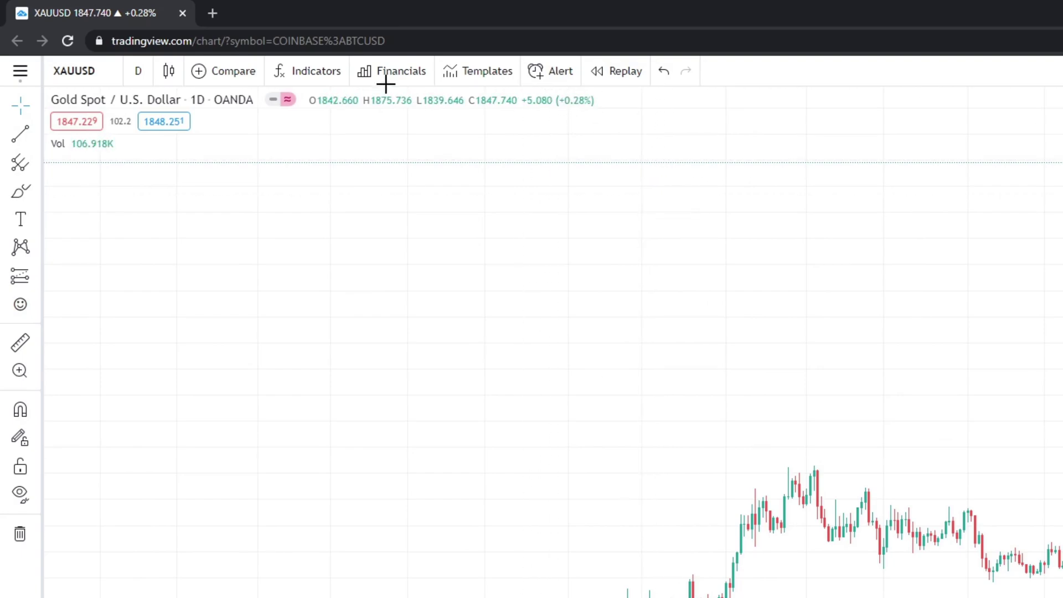
Draw a trial trend line from about 1687 on 21 June 2019 to about 1824 in March 2020, and delete it
click(38, 136)
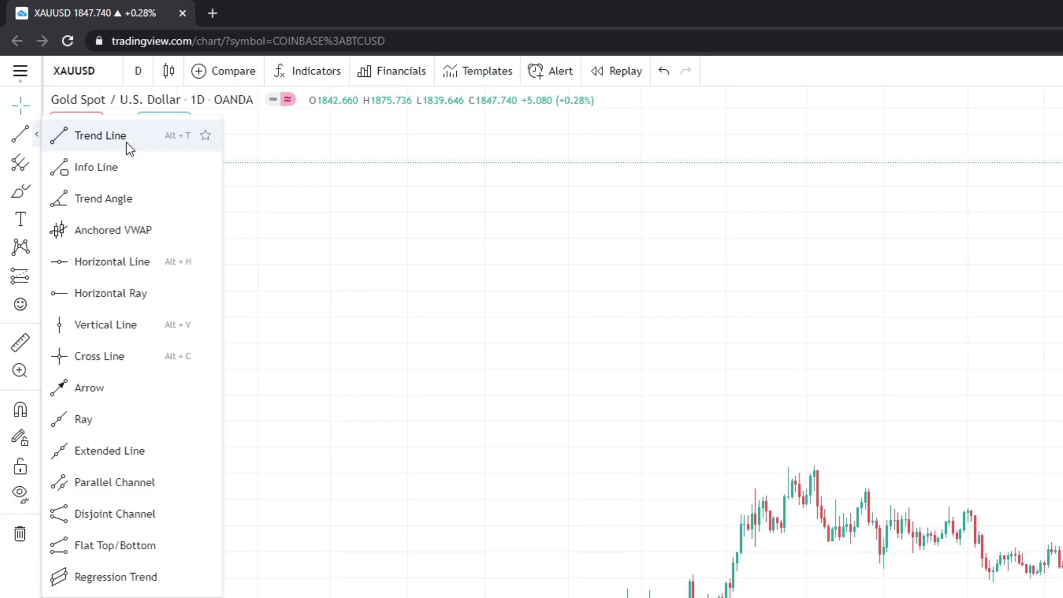
click(690, 277)
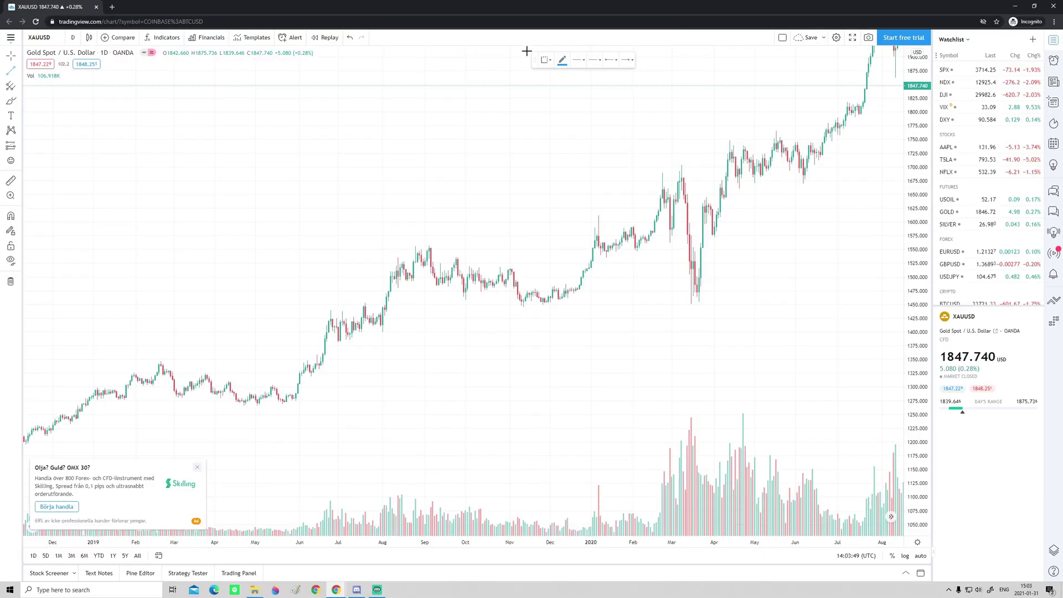
click(327, 174)
click(685, 98)
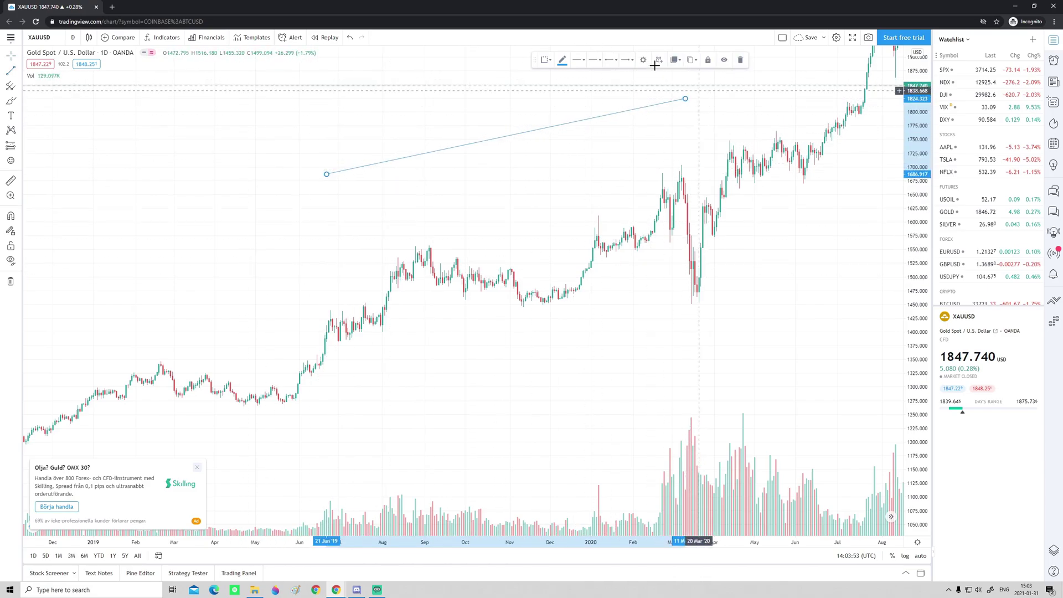
key(Delete)
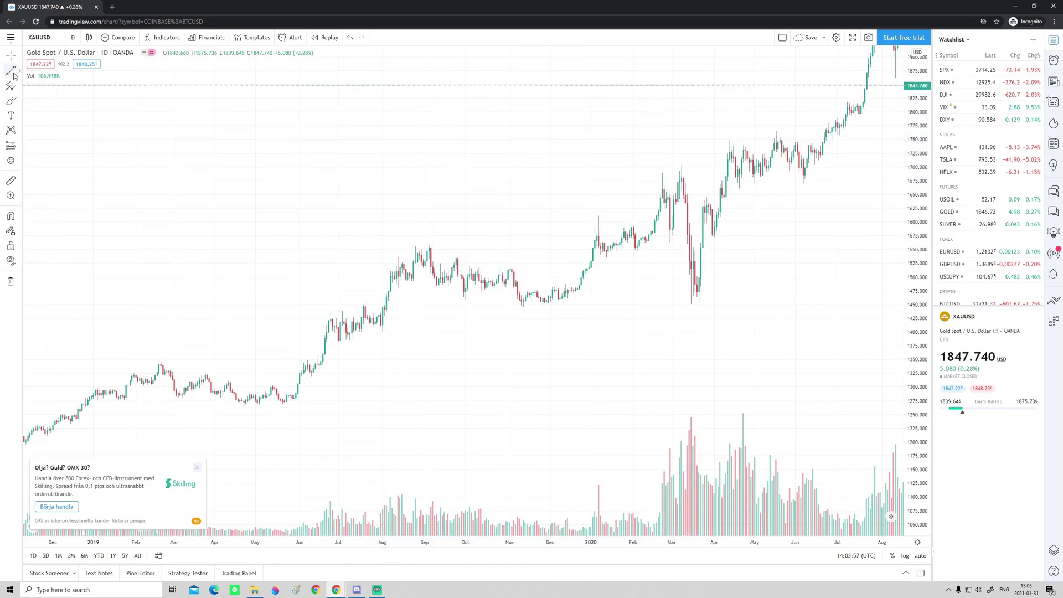
Circle the three descending swing highs of September, late September and November 2019 with the teal Brush
click(20, 71)
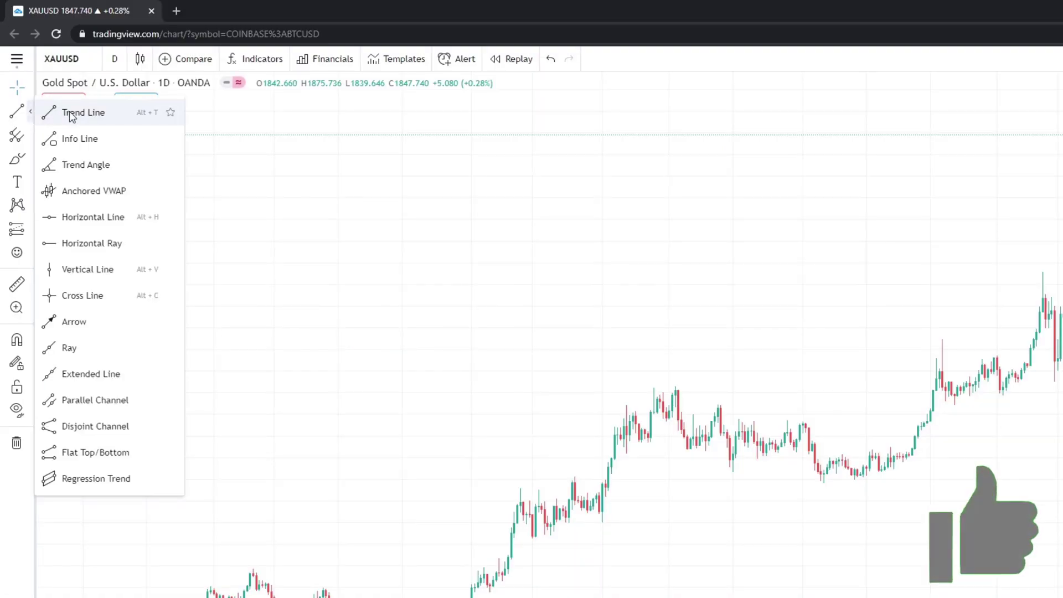
click(71, 113)
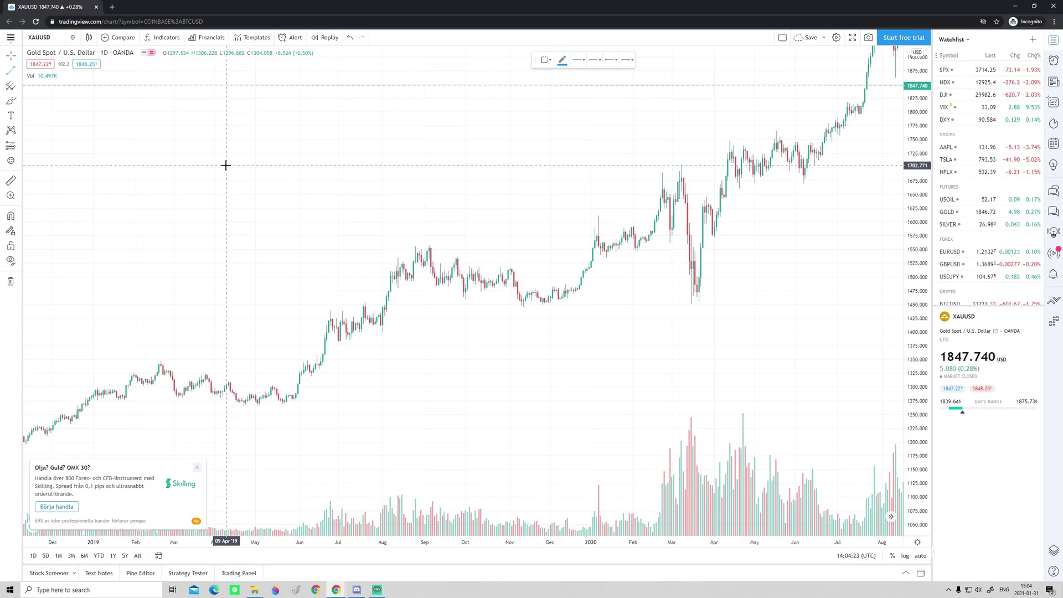
click(19, 104)
click(55, 103)
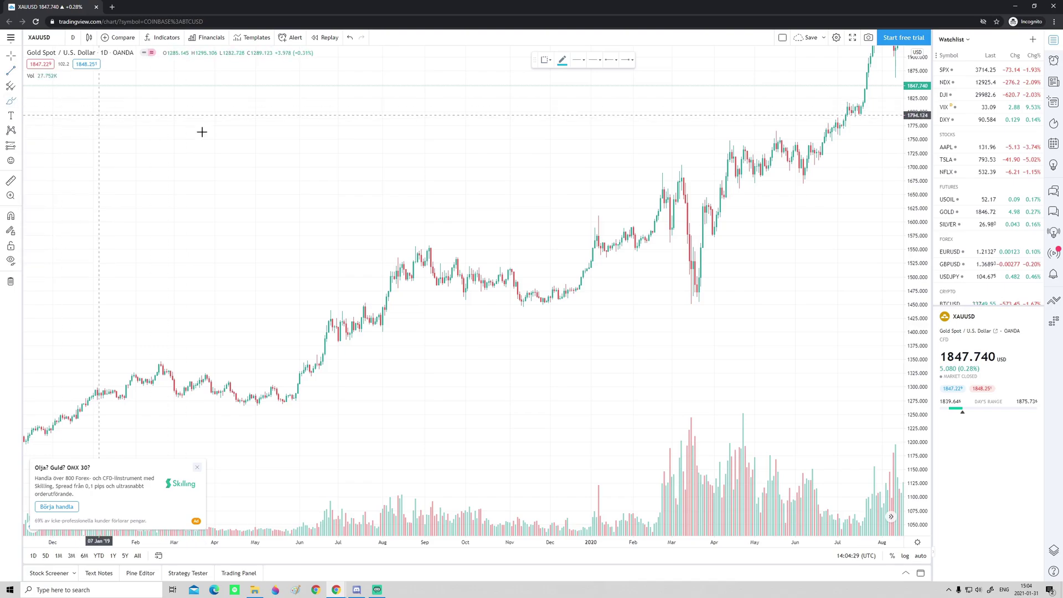
click(576, 63)
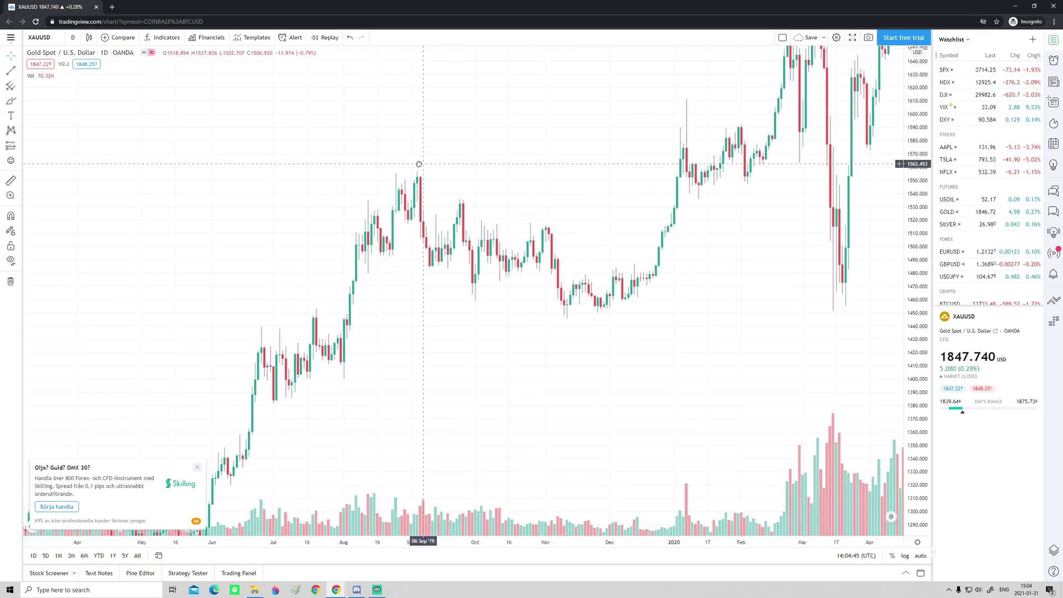
mouse_move(425, 163)
mouse_down()
mouse_move(402, 180)
mouse_move(436, 170)
mouse_move(411, 159)
mouse_move(409, 181)
mouse_move(434, 173)
mouse_up()
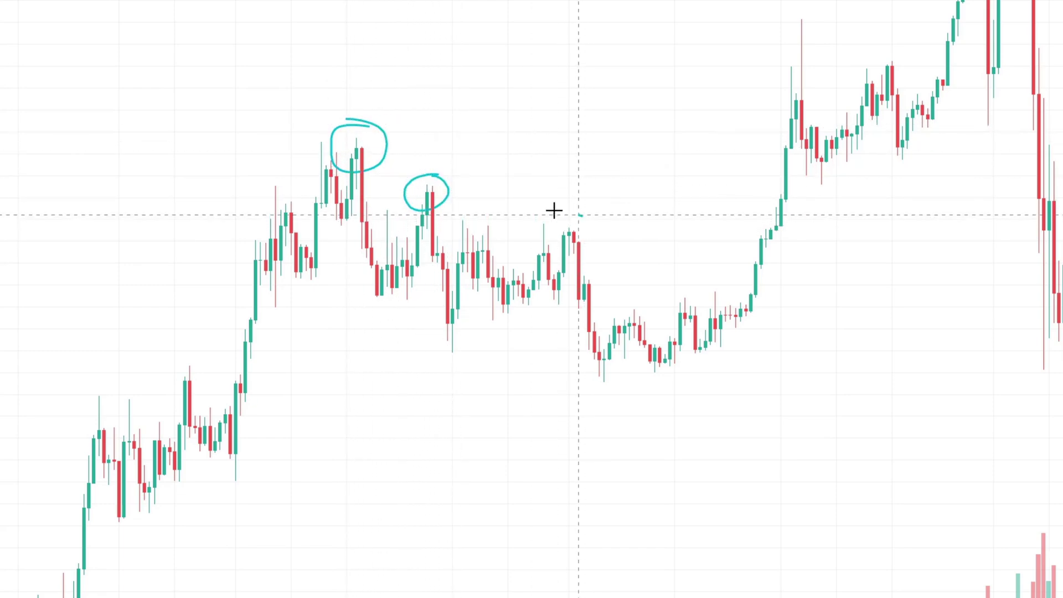
mouse_move(554, 210)
mouse_down()
mouse_move(596, 221)
mouse_move(580, 215)
mouse_up()
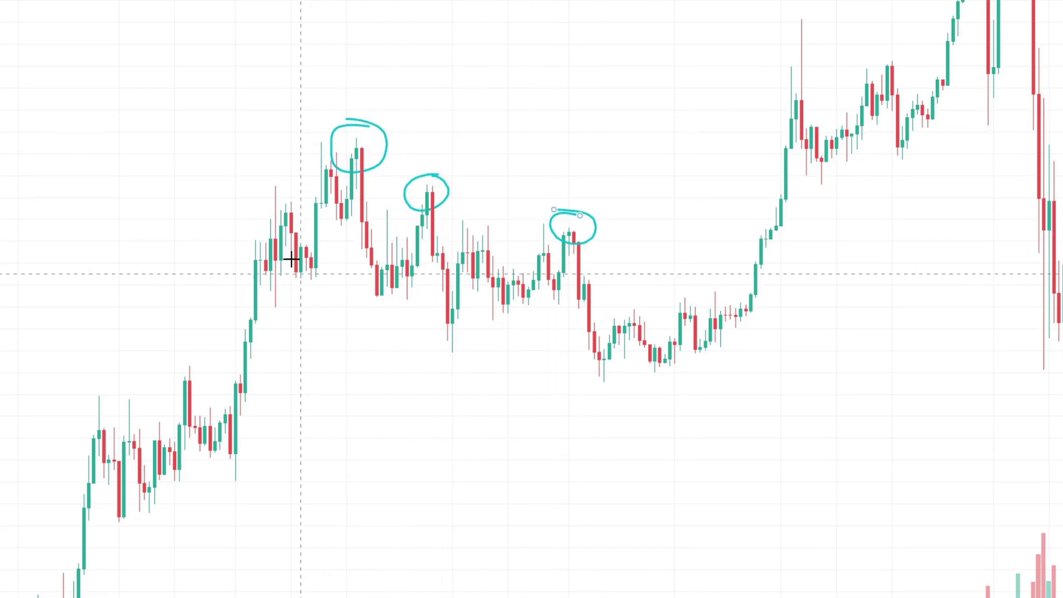
Circle the four successive swing lows between August and November 2019 with the Brush
mouse_move(316, 259)
mouse_down()
mouse_move(306, 294)
mouse_move(309, 269)
mouse_up()
drag(394, 279, 390, 273)
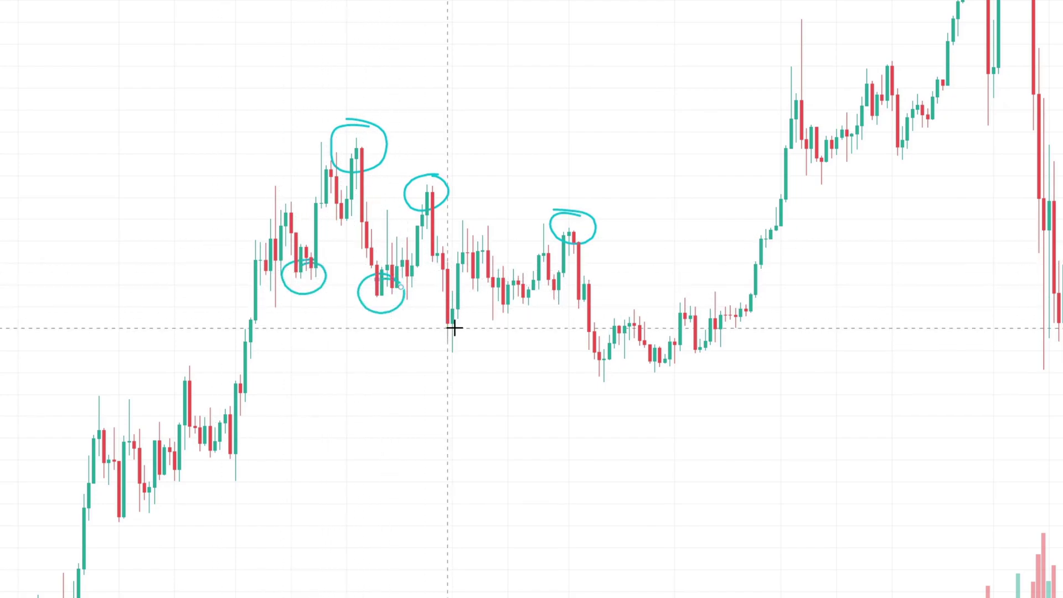
mouse_move(457, 309)
mouse_down()
mouse_move(465, 363)
mouse_move(468, 323)
mouse_up()
drag(594, 349, 613, 363)
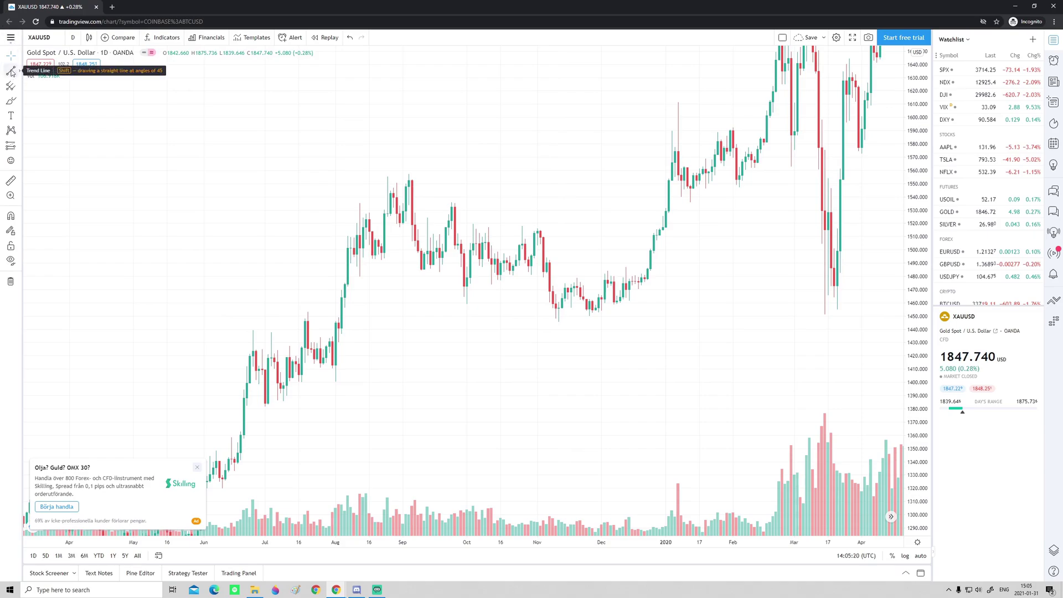
Draw a falling trend line from the early September 2019 high at about 1557, over the November high, to about 1476 in late December
click(19, 72)
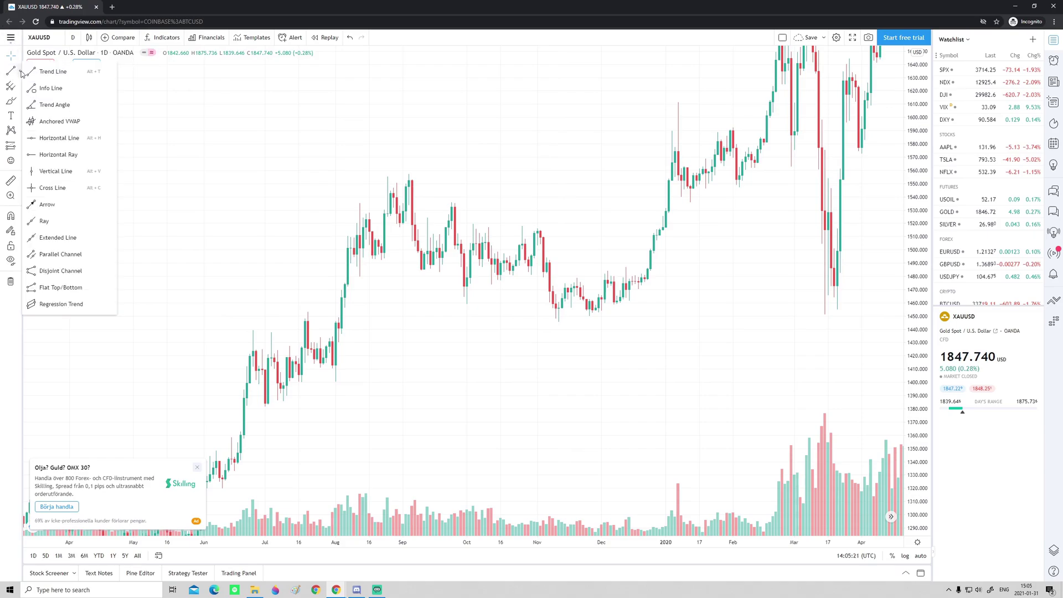
click(63, 75)
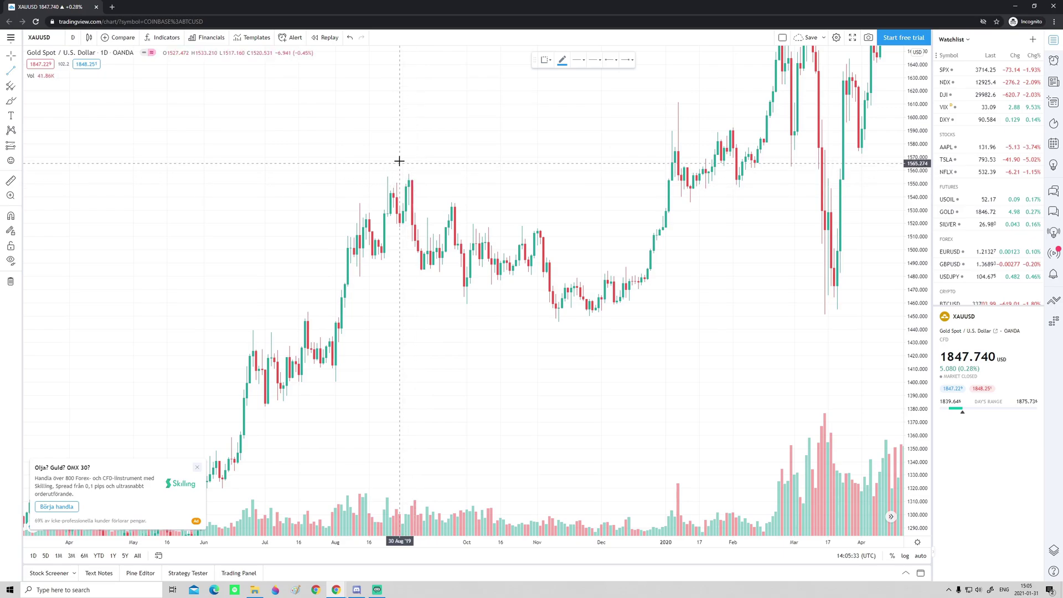
scroll(570, 333, up, 4)
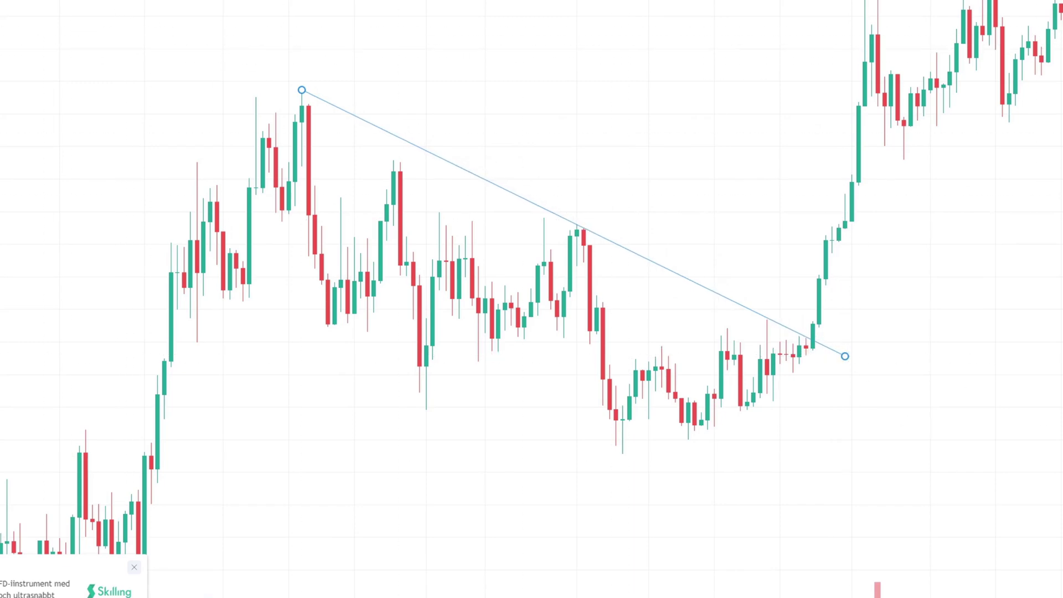
Circle the highs touched by the falling trend line with the Brush, and delete the circles again
mouse_move(321, 70)
mouse_down()
mouse_move(275, 66)
mouse_move(323, 85)
mouse_move(315, 72)
mouse_up()
drag(588, 217, 554, 216)
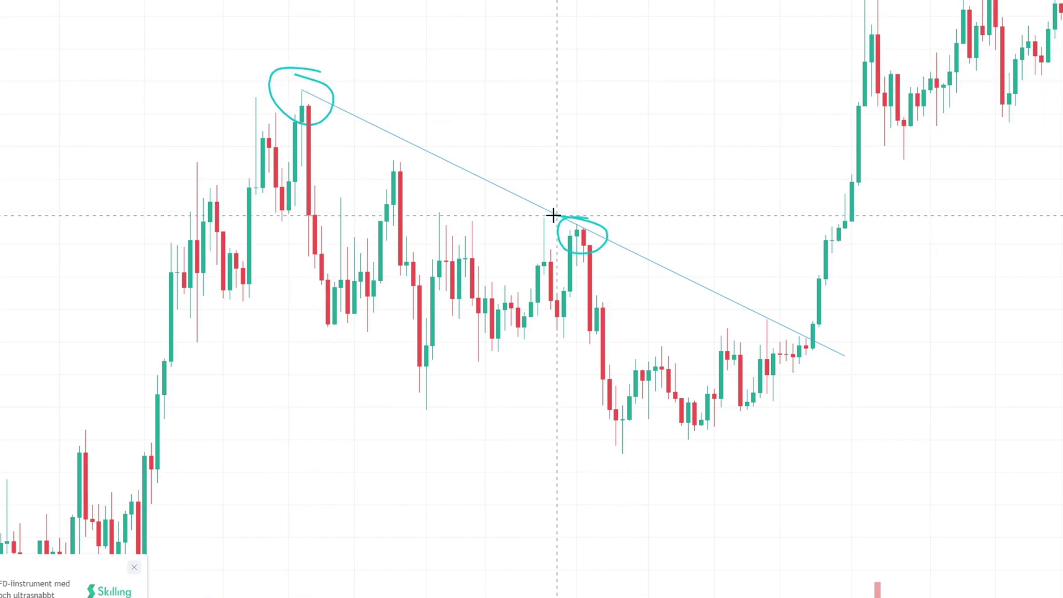
mouse_move(774, 309)
mouse_down()
mouse_move(771, 325)
mouse_move(754, 309)
mouse_up()
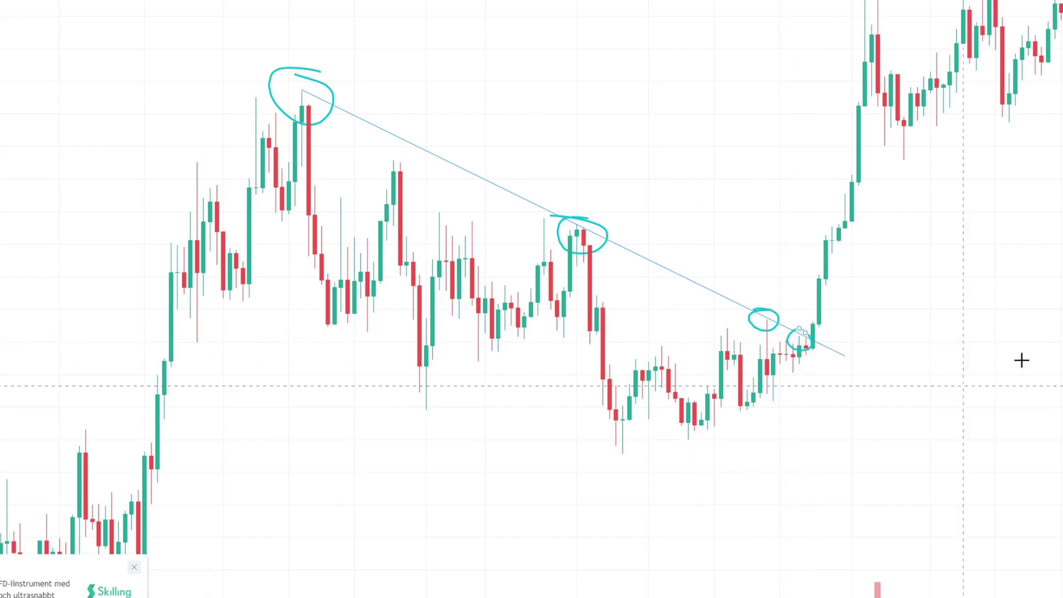
click(306, 75)
key(Delete)
click(609, 233)
key(Delete)
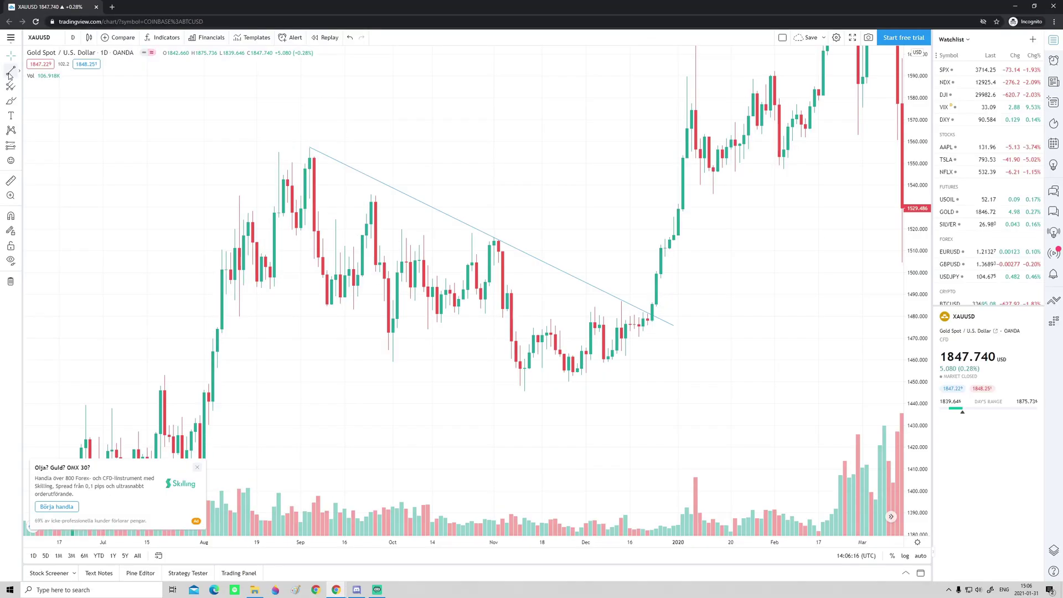
Draw a second falling trend line beneath the August and October 2019 lows, adjust its ends, and delete it
click(10, 72)
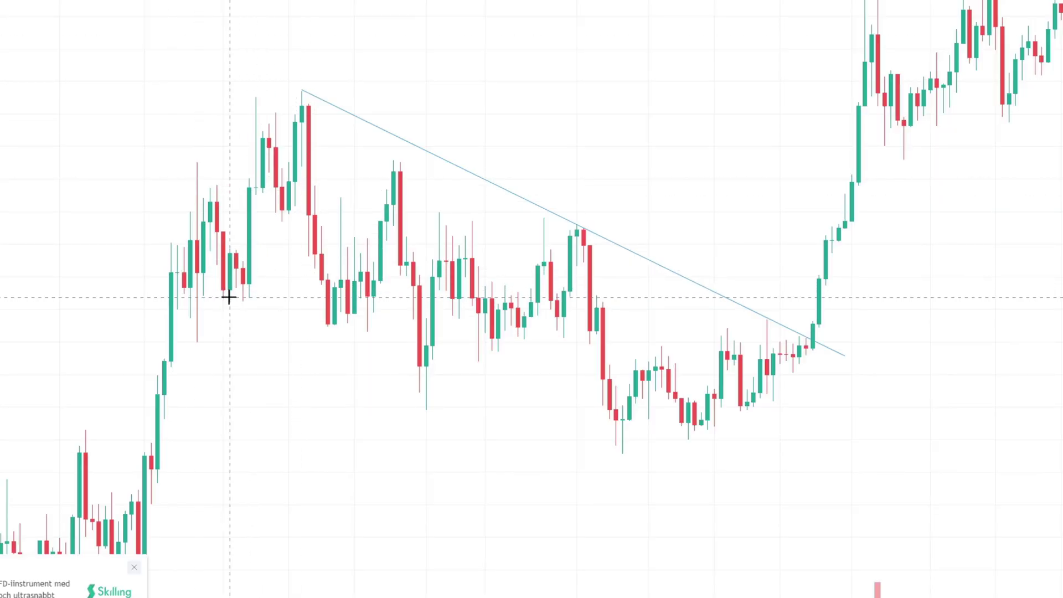
click(223, 298)
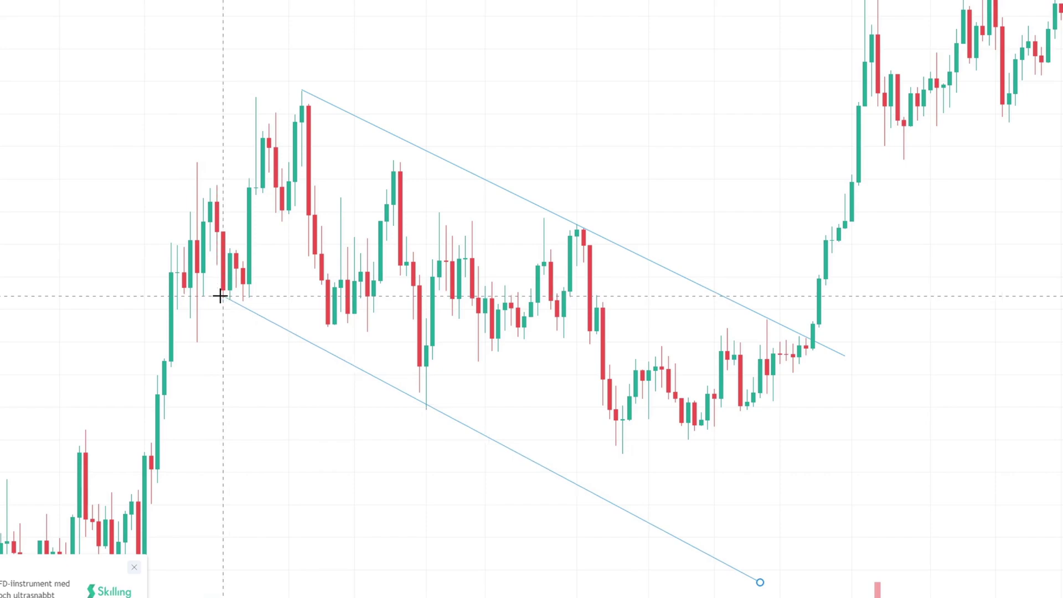
click(219, 295)
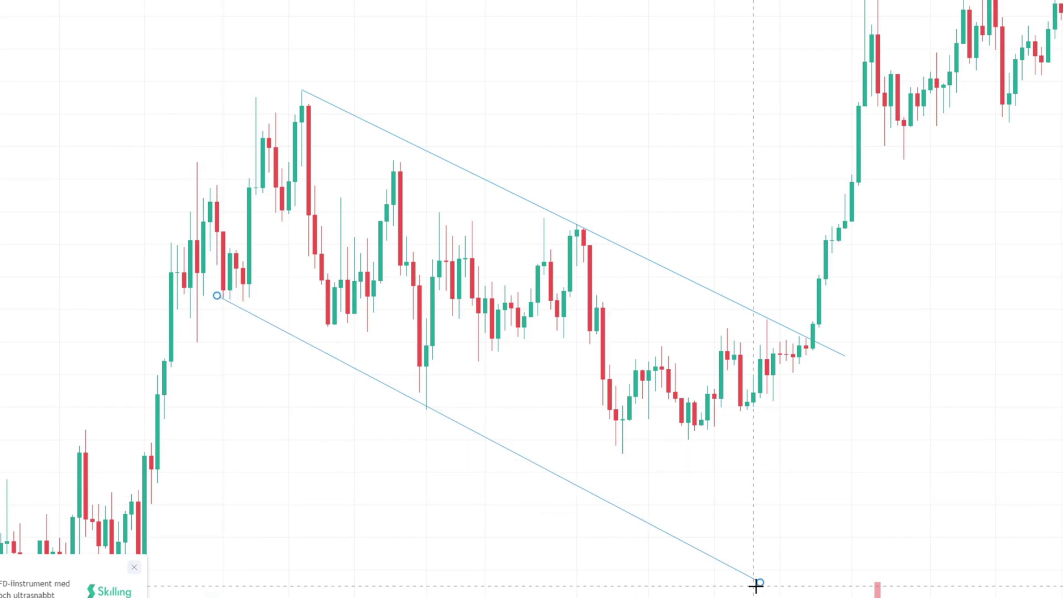
drag(759, 583, 760, 594)
scroll(928, 266, down, 3)
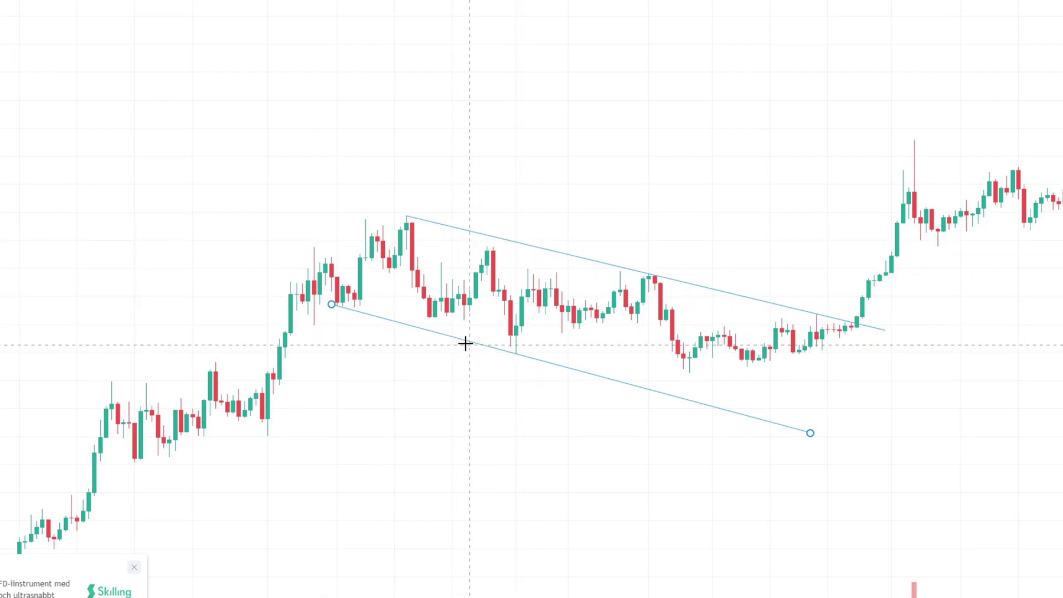
key(Delete)
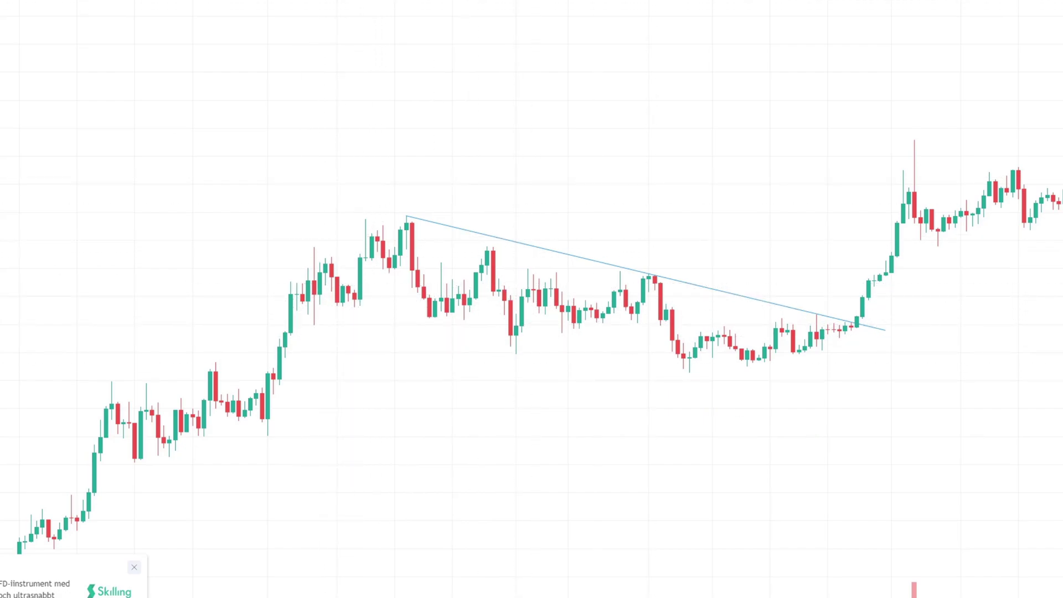
Duplicate the falling trend line and place the copy beneath the August and October 2019 lows, from about 1495 to about 1413
click(12, 58)
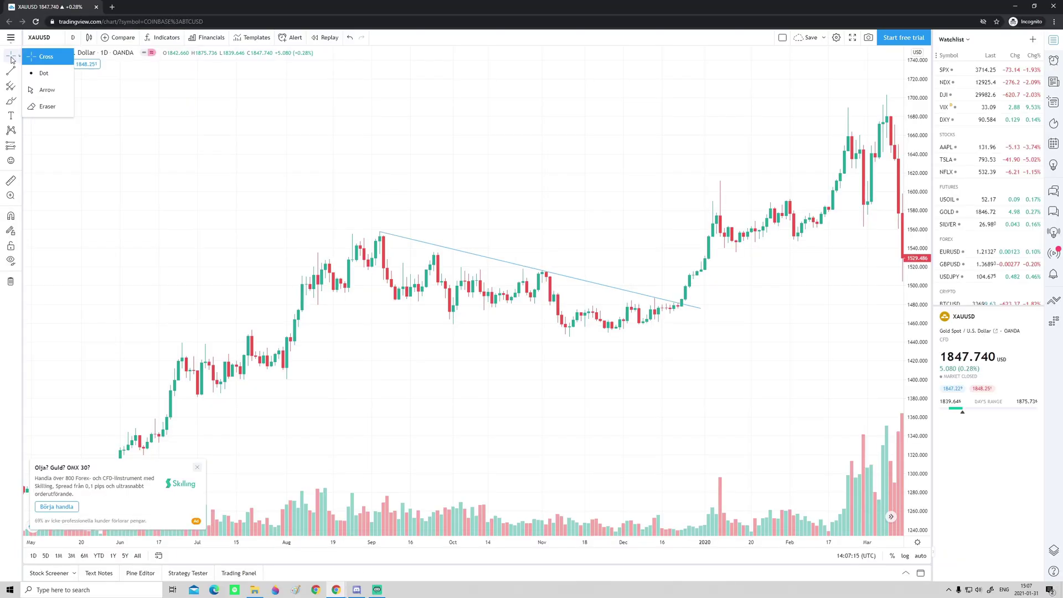
click(51, 55)
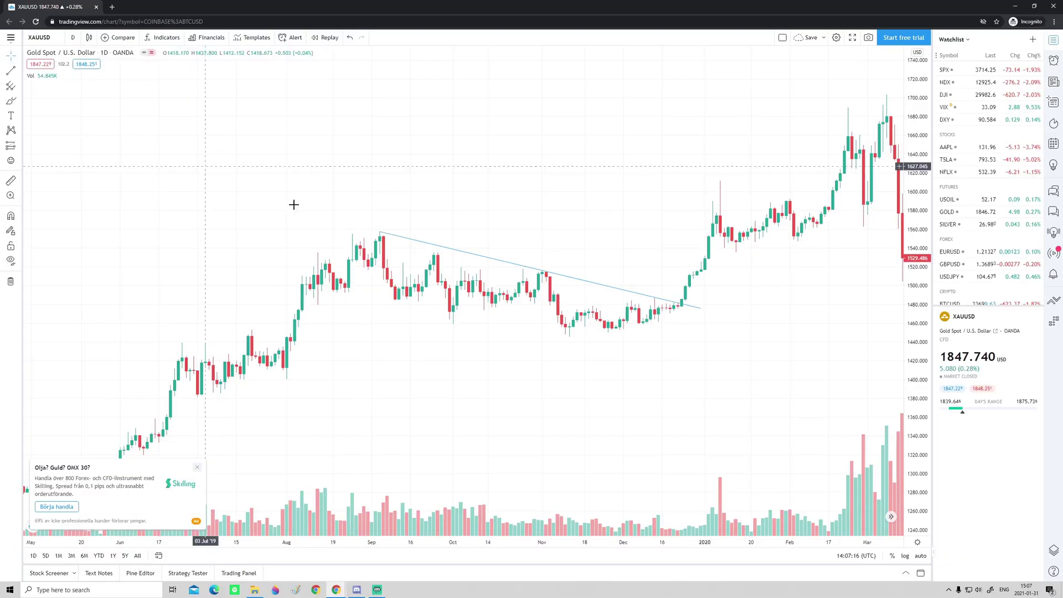
click(453, 252)
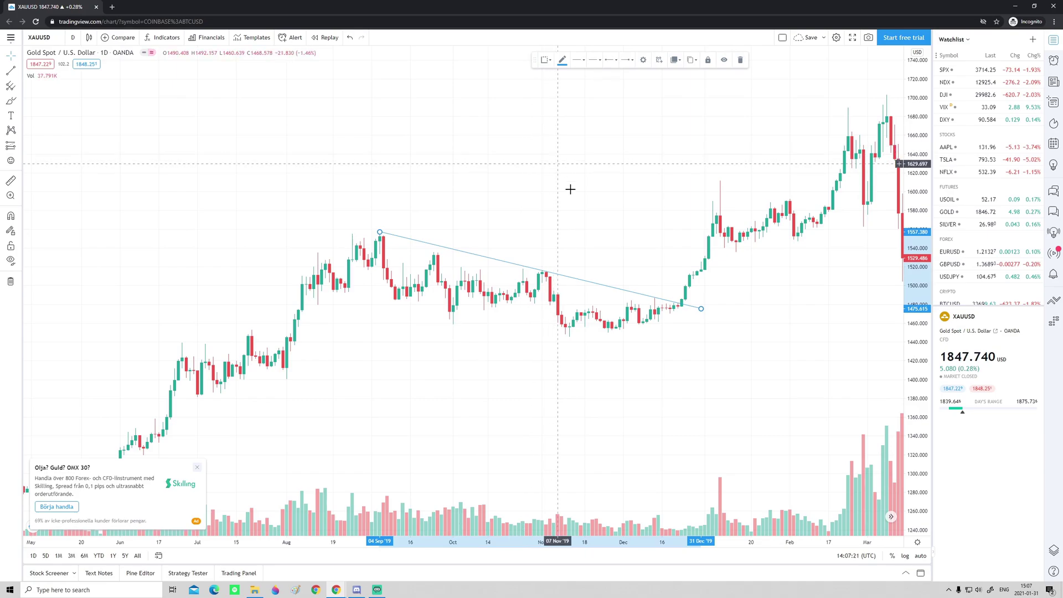
key(ctrl+c)
key(ctrl+v)
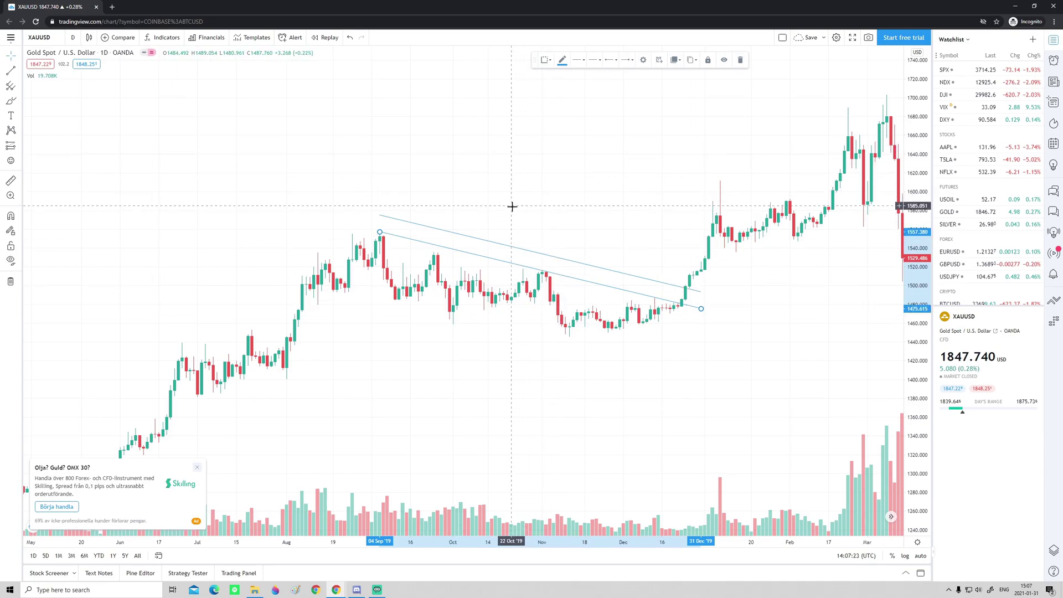
drag(510, 249, 444, 321)
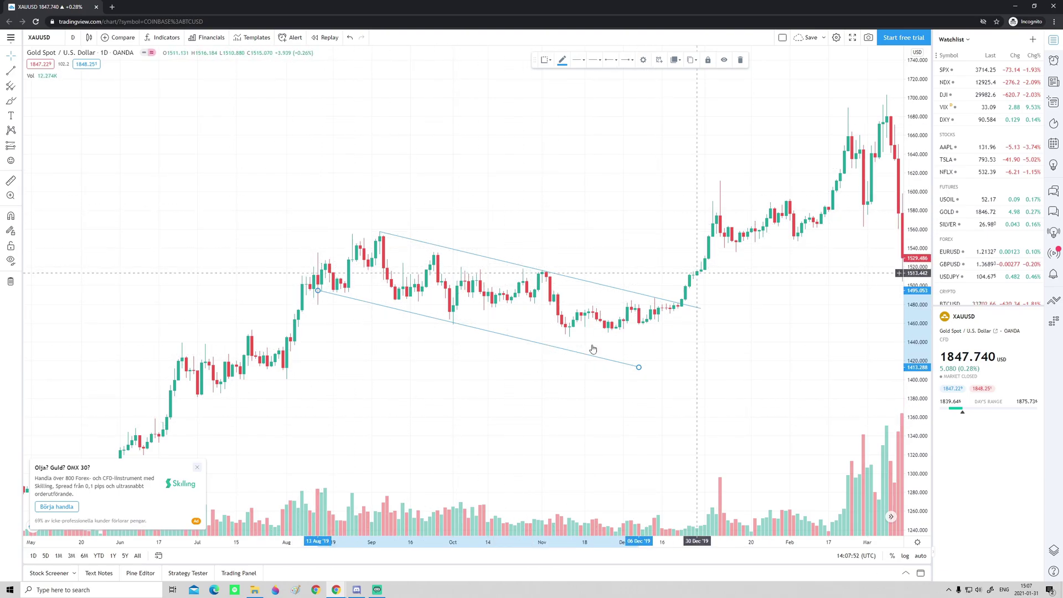
Circle the September, November and December 2019 highs along the upper trend line with the Brush and draw an arrow up the breakout
click(11, 101)
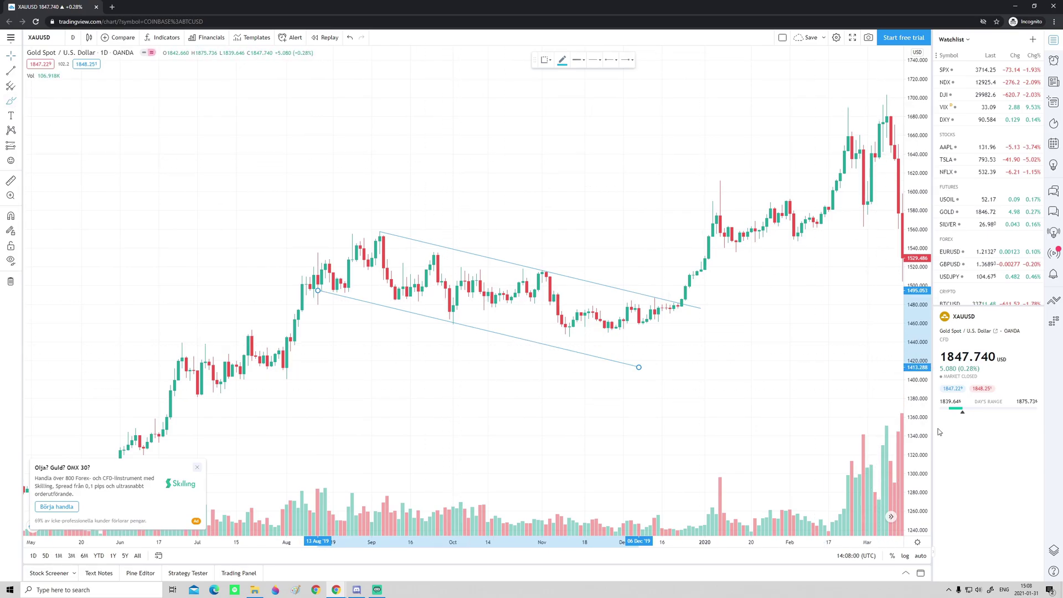
drag(916, 411, 916, 382)
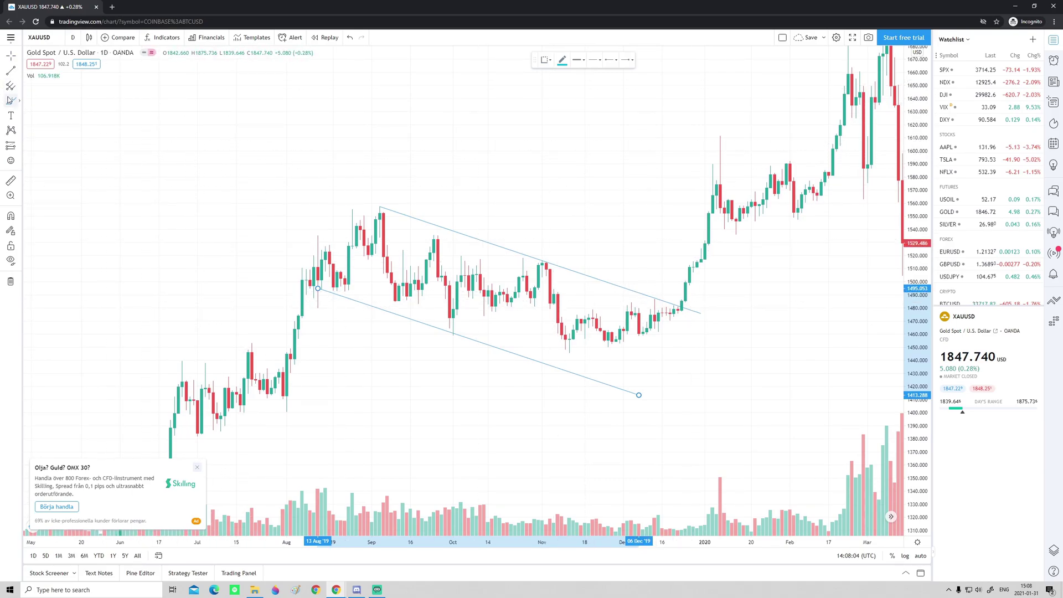
mouse_move(386, 199)
mouse_down()
mouse_move(367, 211)
mouse_move(392, 200)
mouse_up()
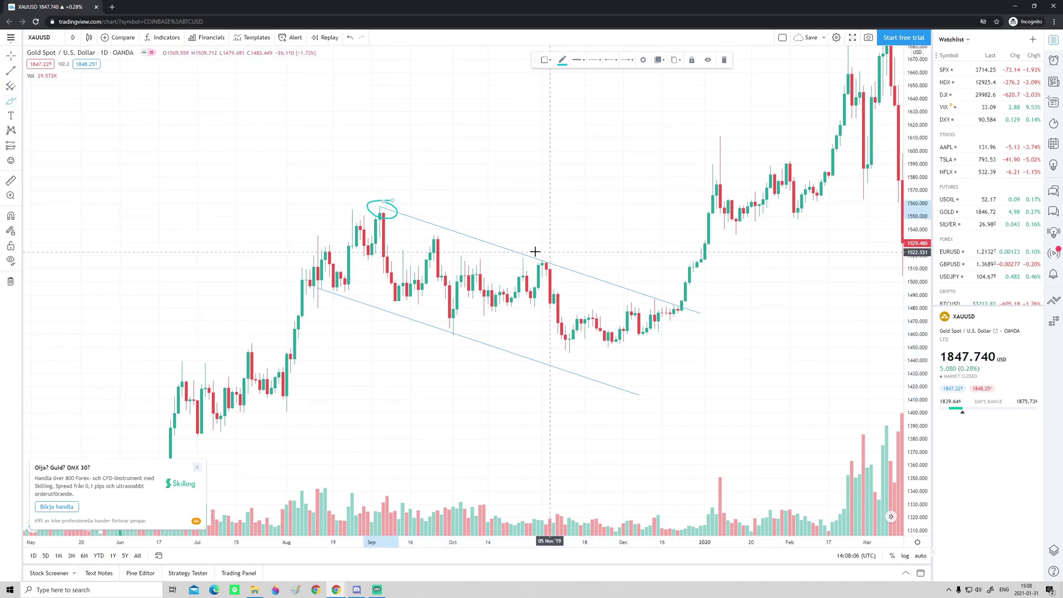
drag(540, 255, 538, 258)
drag(657, 297, 680, 299)
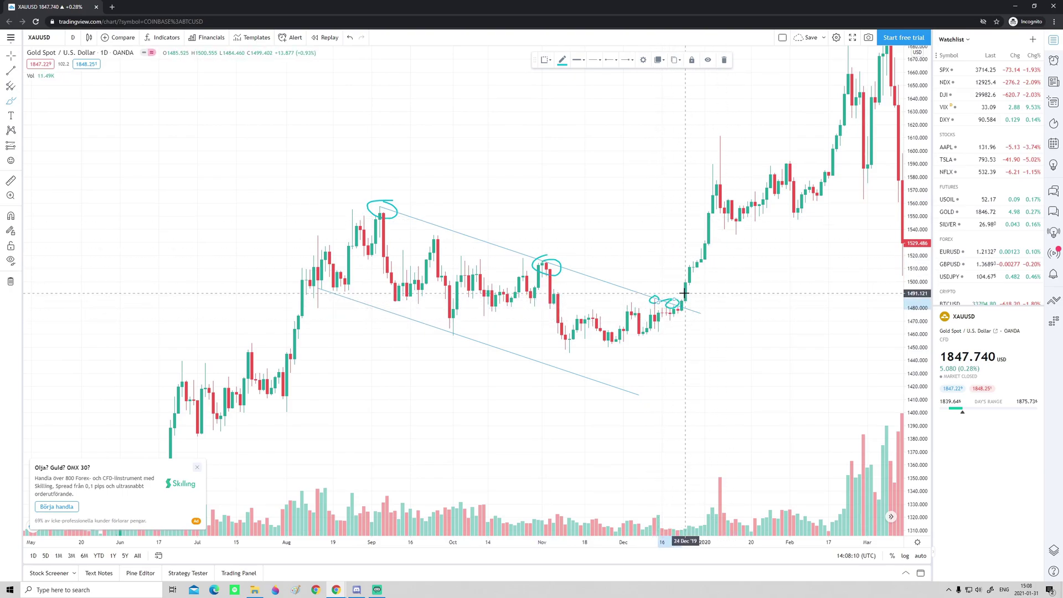
mouse_move(654, 290)
mouse_down()
mouse_move(703, 183)
mouse_move(708, 140)
mouse_move(714, 157)
mouse_up()
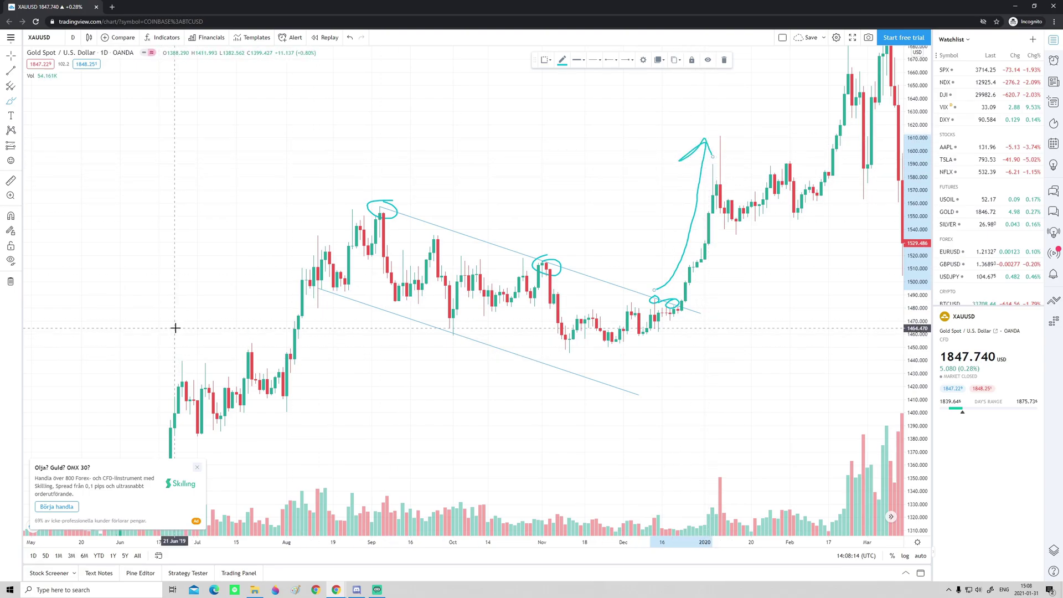
Remove the brush circles and the breakout arrow, keeping the two parallel trend lines
click(381, 208)
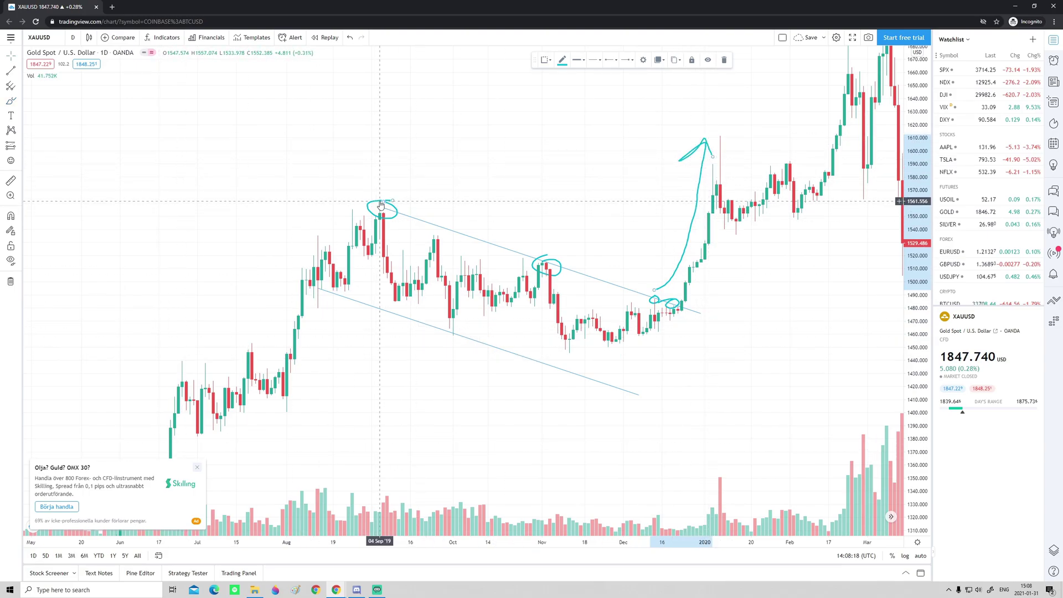
key(Delete)
key(ctrl+z)
key(ctrl+z)
key(ctrl+z)
key(ctrl+z)
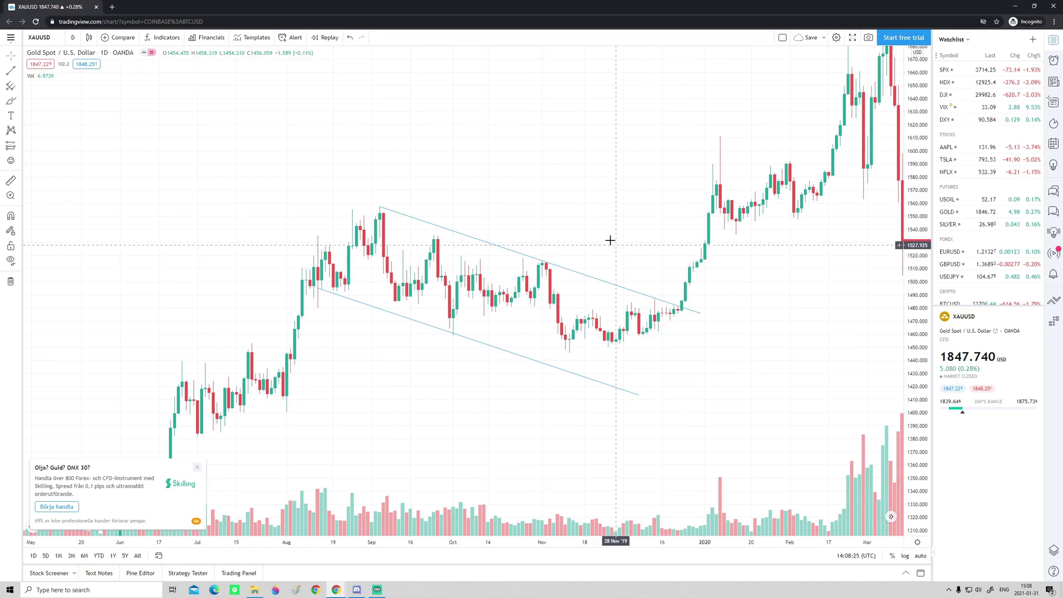
Try a steep rising Info Line in the empty area before the August 2019 rally, and cancel it
click(19, 70)
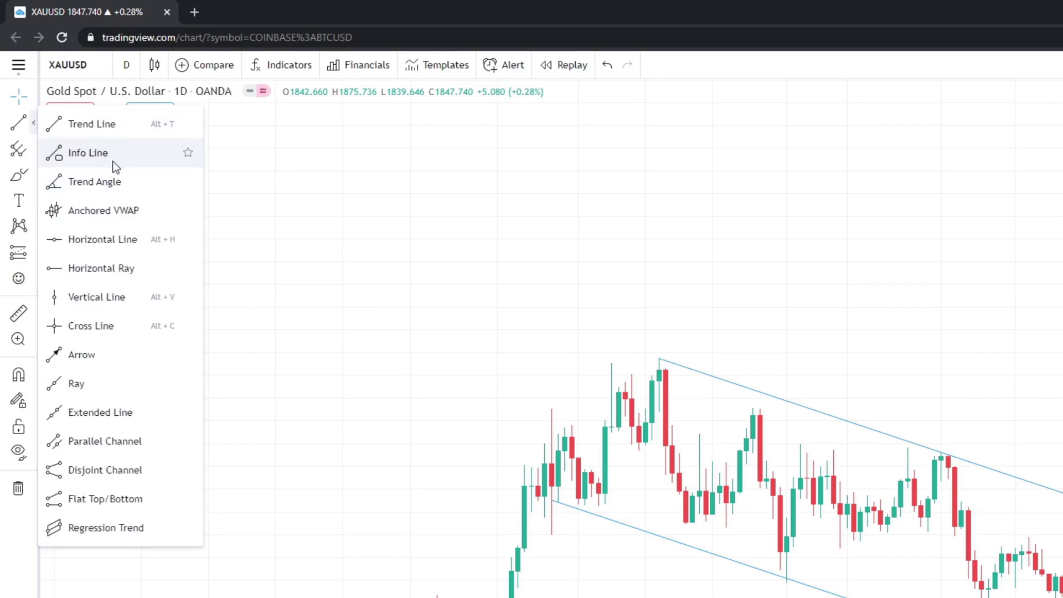
click(113, 161)
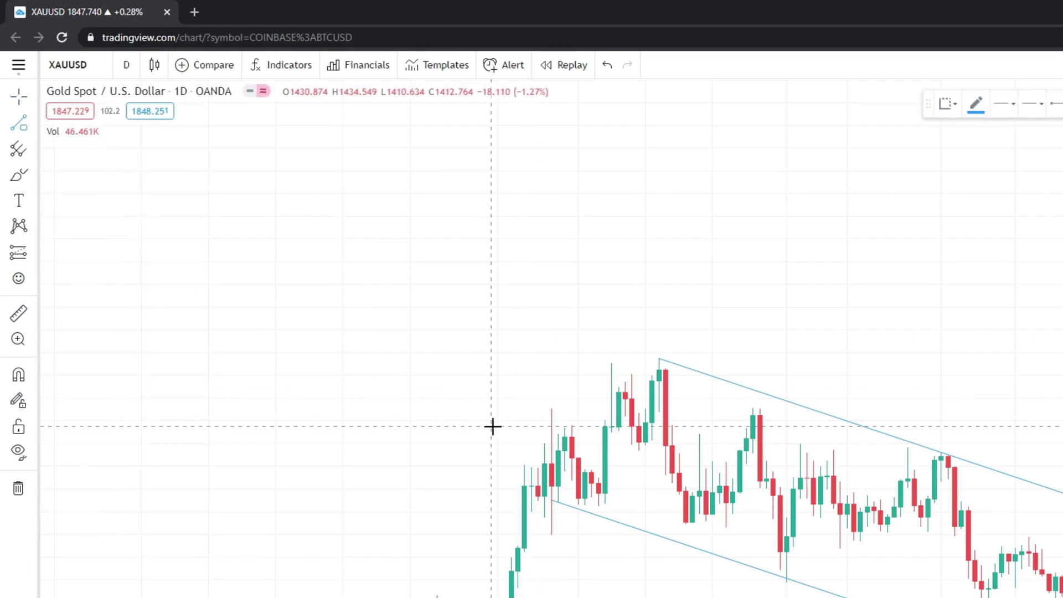
click(430, 487)
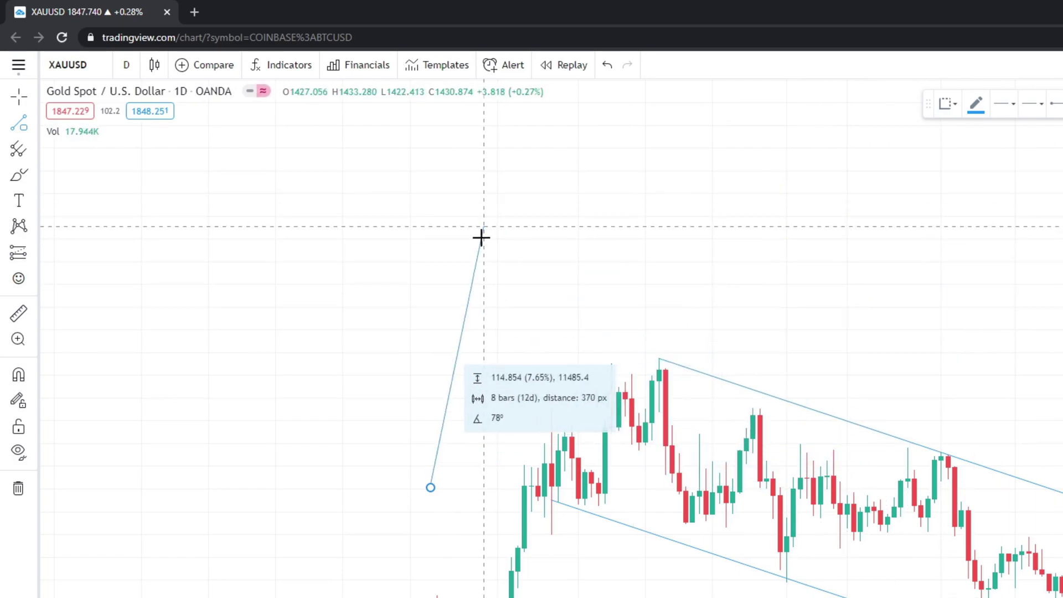
key(Escape)
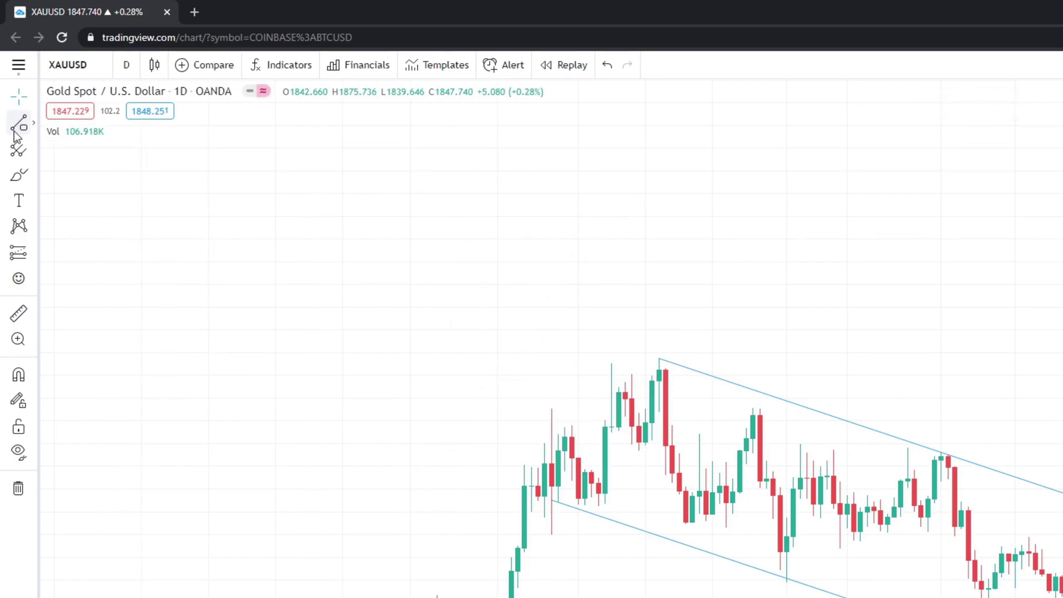
Draw a Trend Angle in the empty area before the August 2019 rally, swing its end around, and delete it
click(33, 125)
click(91, 182)
click(411, 447)
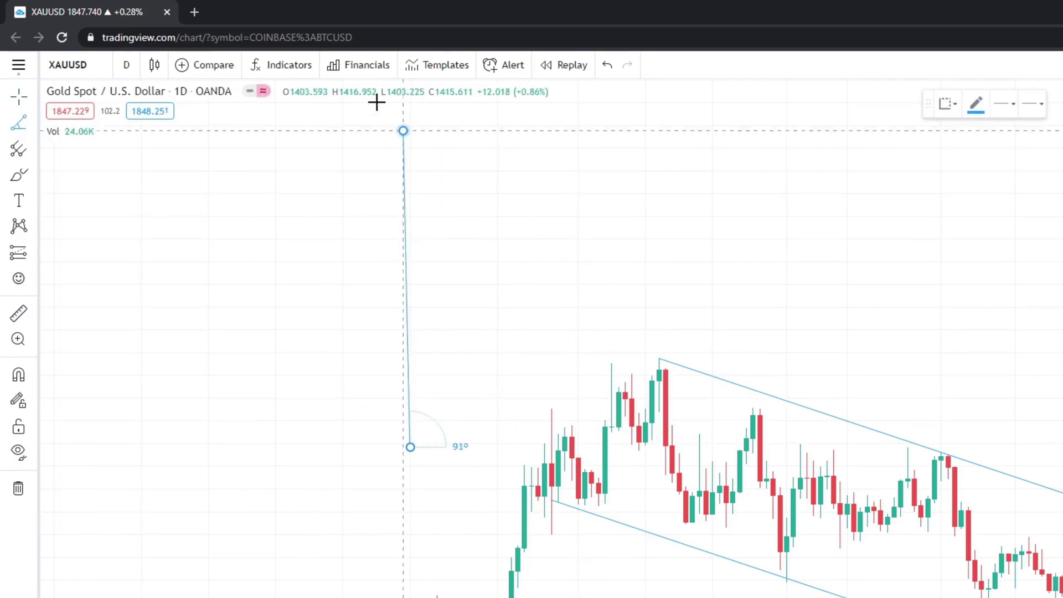
click(605, 360)
mouse_move(606, 360)
mouse_down()
mouse_move(447, 244)
mouse_move(577, 273)
mouse_move(477, 238)
mouse_up()
key(Delete)
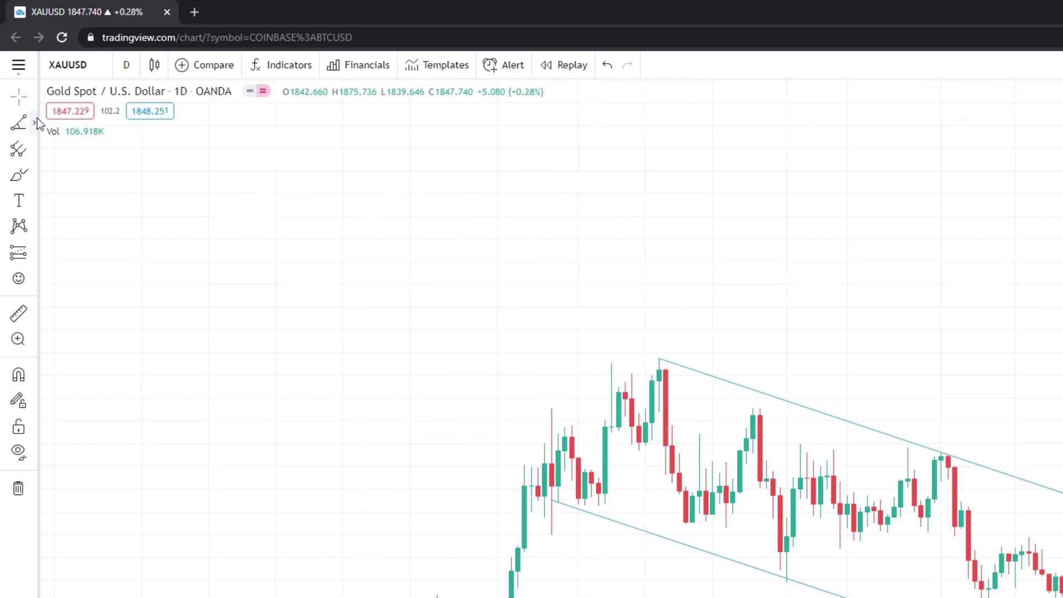
Mark the July 2019 swing high with a Brush stroke, and delete the stroke again
click(36, 122)
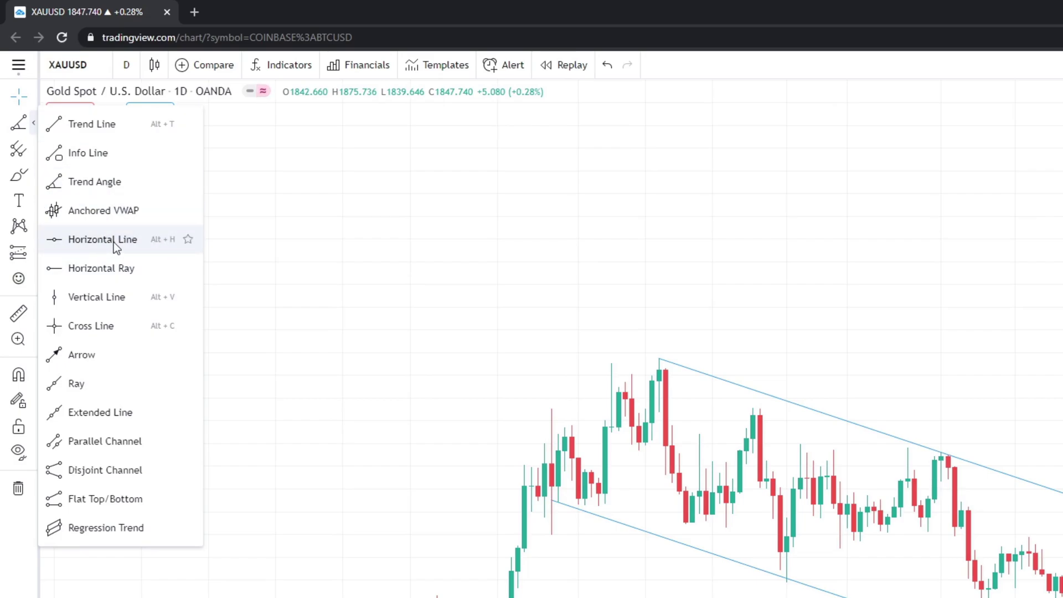
click(77, 244)
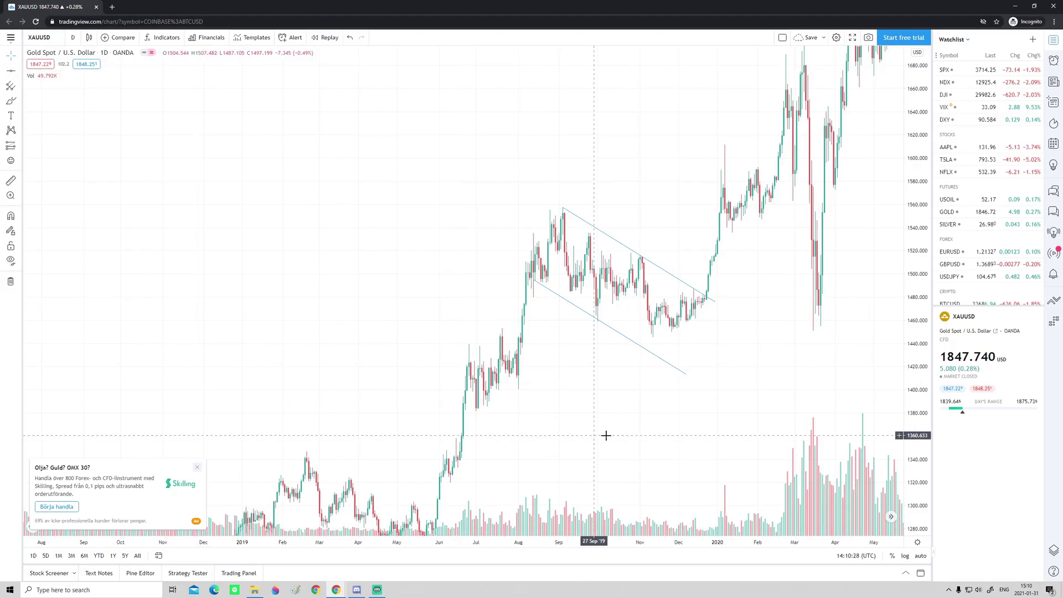
scroll(606, 434, up, 2)
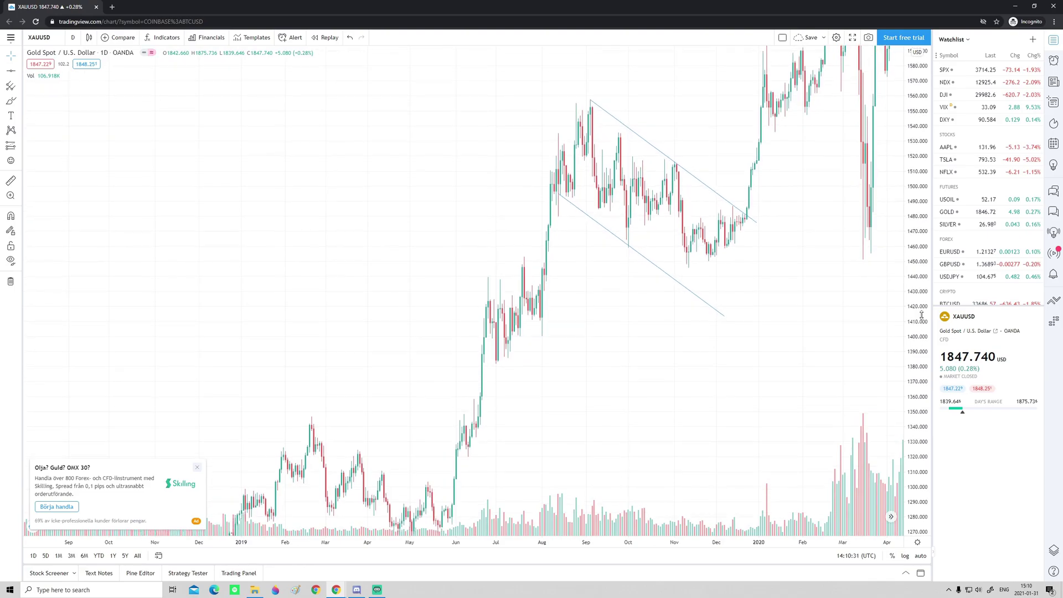
scroll(643, 368, up, 3)
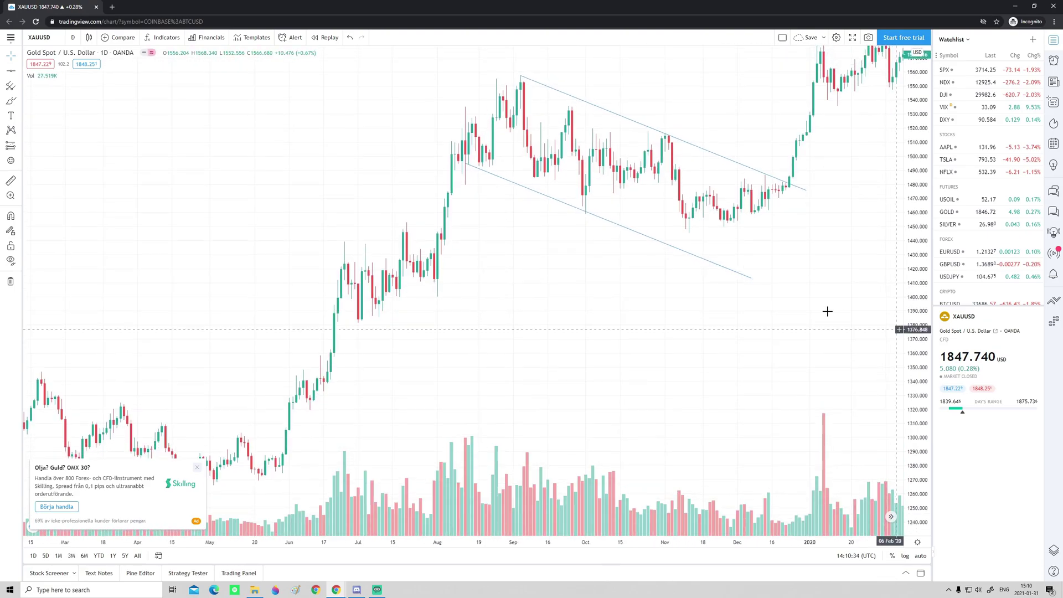
drag(825, 309, 788, 310)
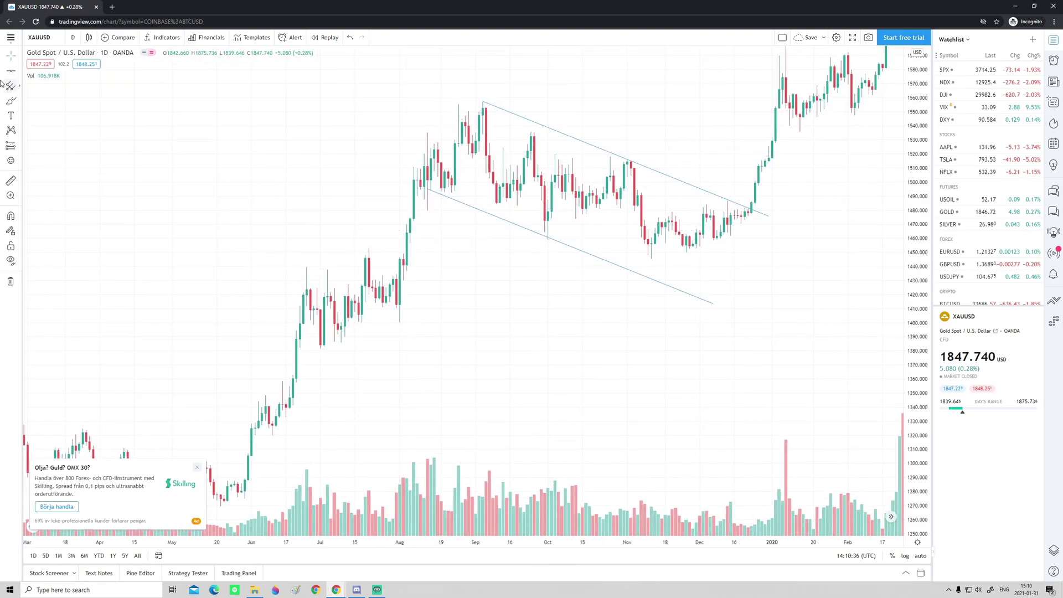
click(11, 100)
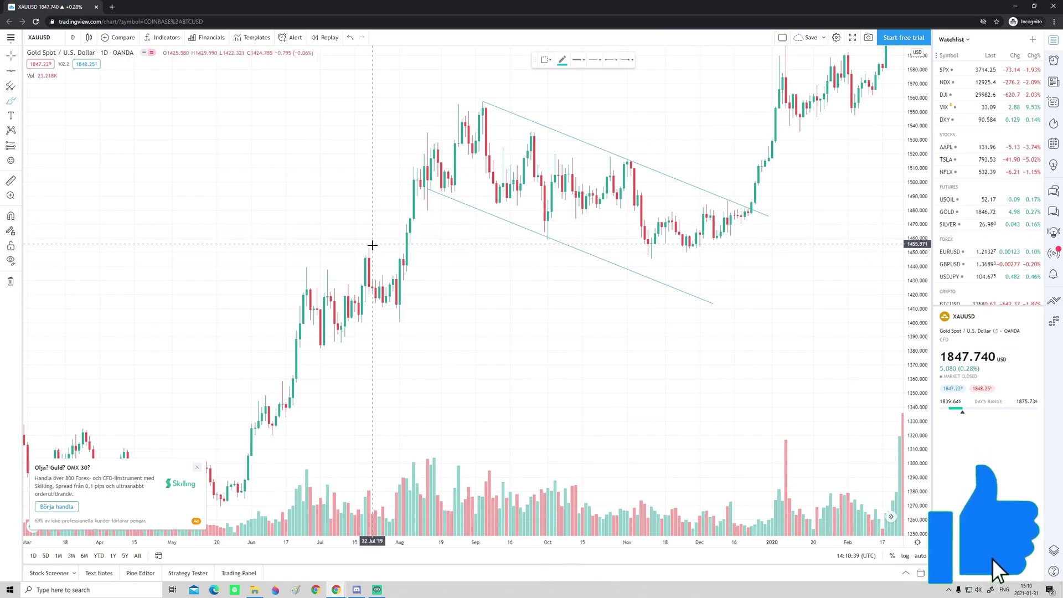
mouse_move(373, 241)
mouse_down()
mouse_move(361, 244)
mouse_move(375, 264)
mouse_move(374, 243)
mouse_move(359, 246)
mouse_up()
key(Delete)
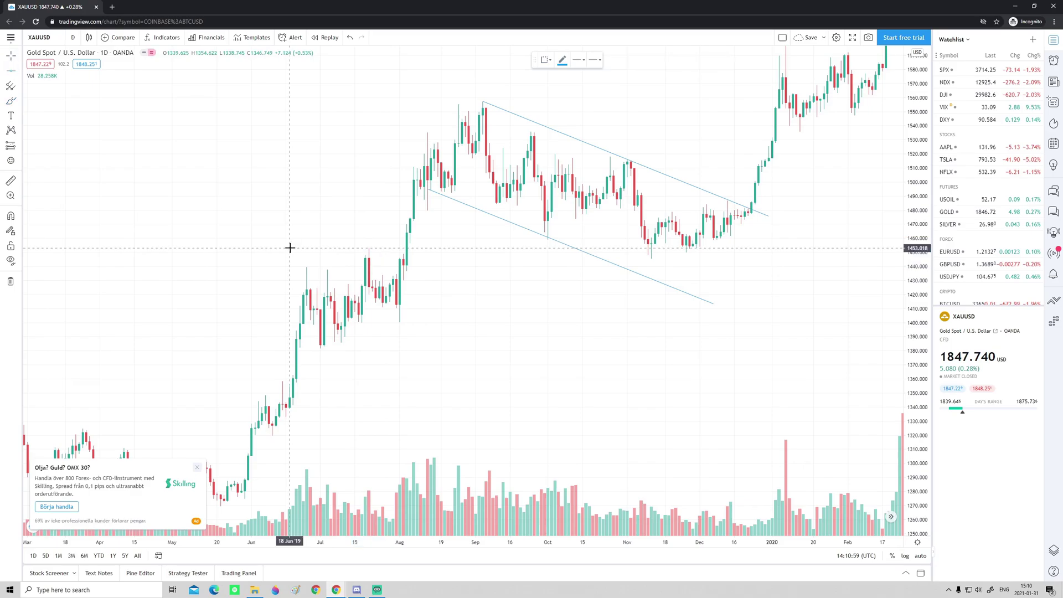
Draw a horizontal line across the chart at the July 2019 high, at about 1453
click(19, 73)
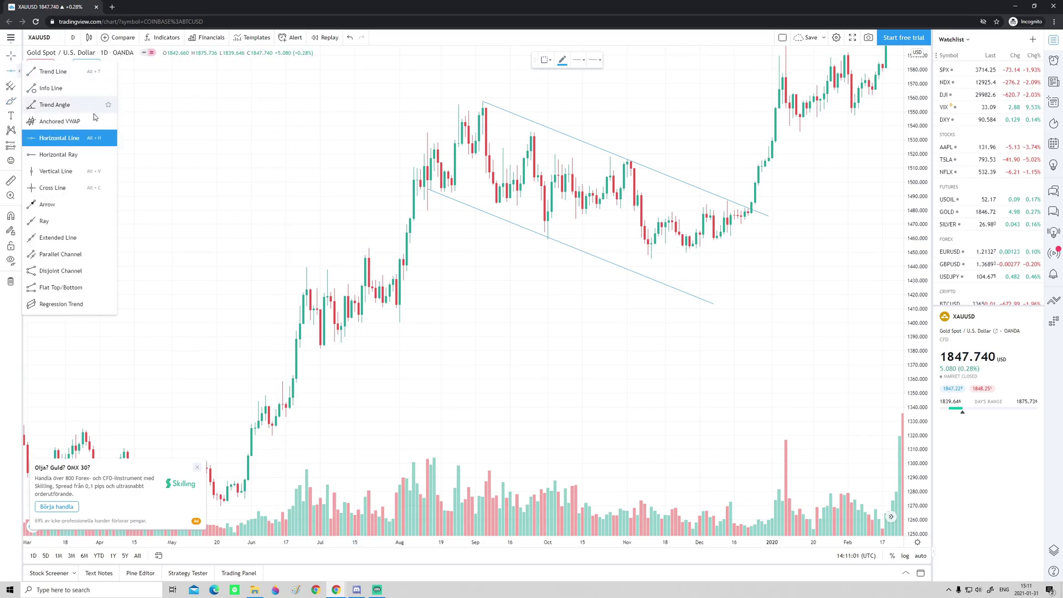
click(61, 141)
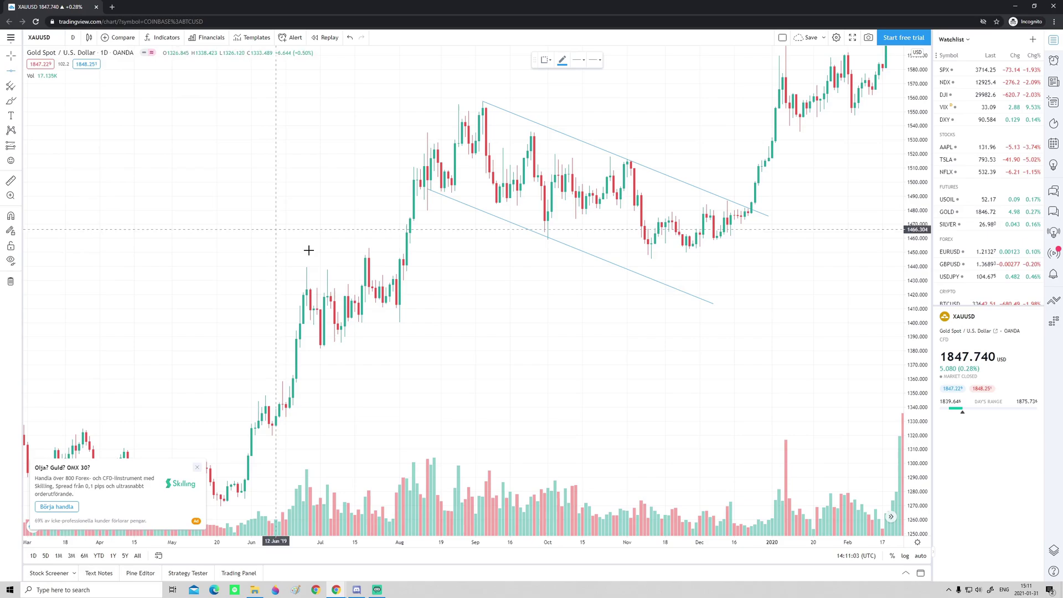
click(370, 248)
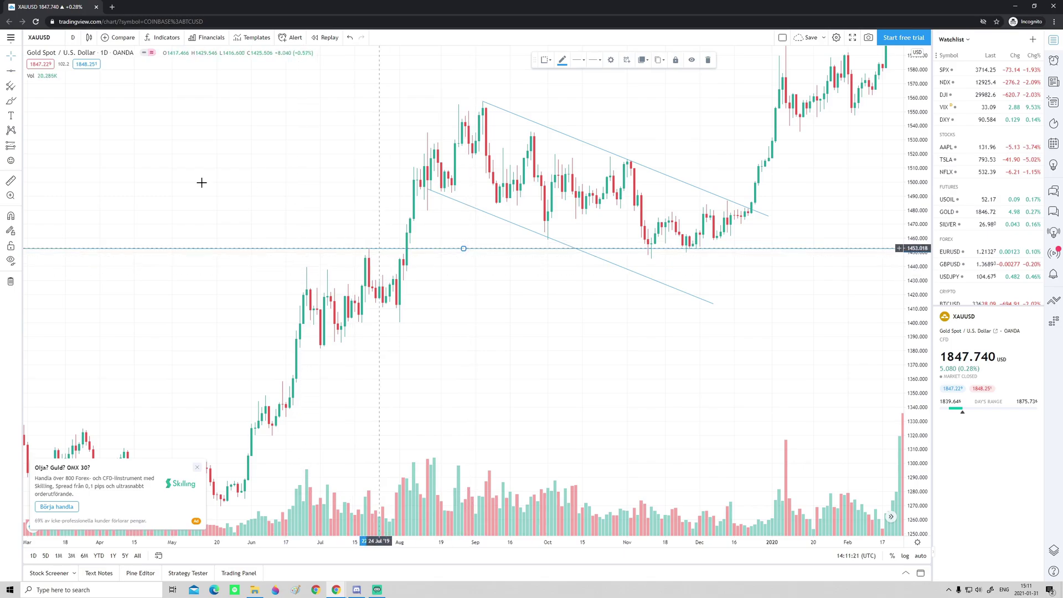
Mark the July 2019 high and draw an arrow up the August rally with the Brush, undoing both strokes
key(alt+b)
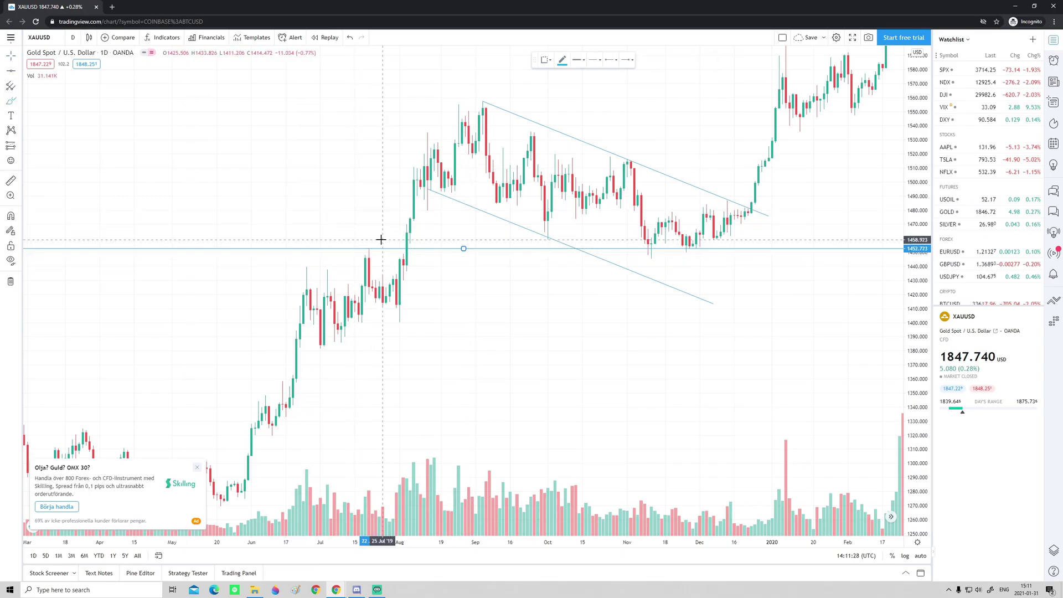
mouse_move(373, 237)
mouse_down()
mouse_move(347, 248)
mouse_move(385, 248)
mouse_move(361, 237)
mouse_up()
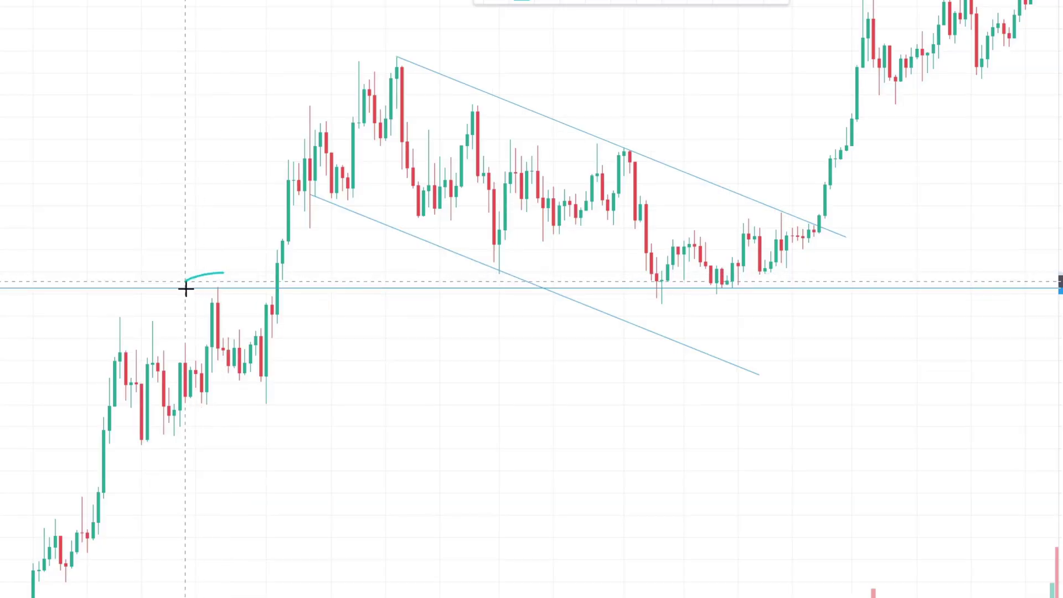
key(ctrl+z)
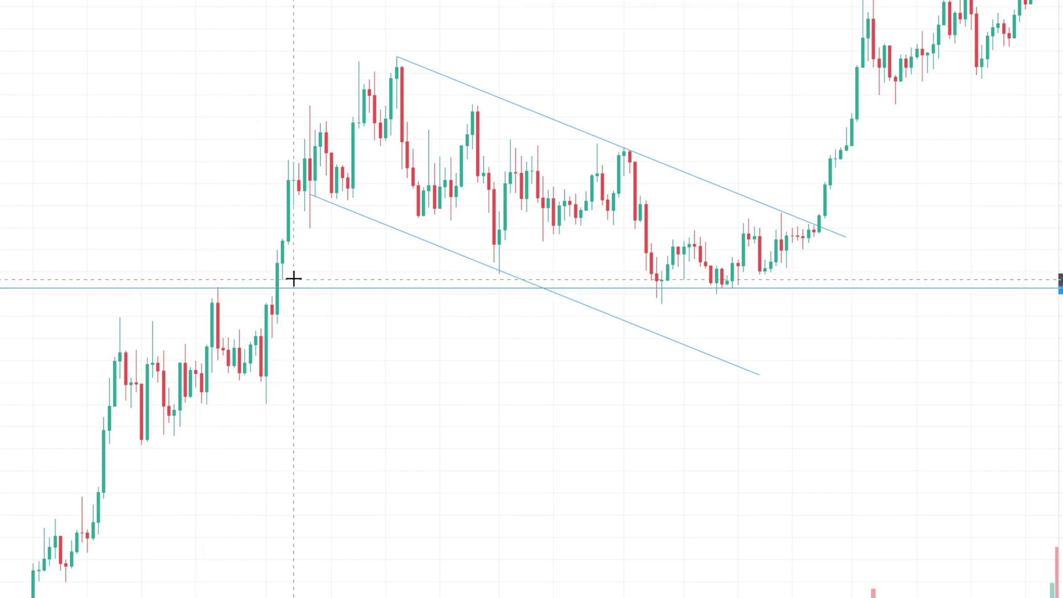
mouse_move(292, 281)
mouse_down()
mouse_move(278, 283)
mouse_move(256, 256)
mouse_move(332, 69)
mouse_move(304, 45)
mouse_move(380, 60)
mouse_up()
key(ctrl+z)
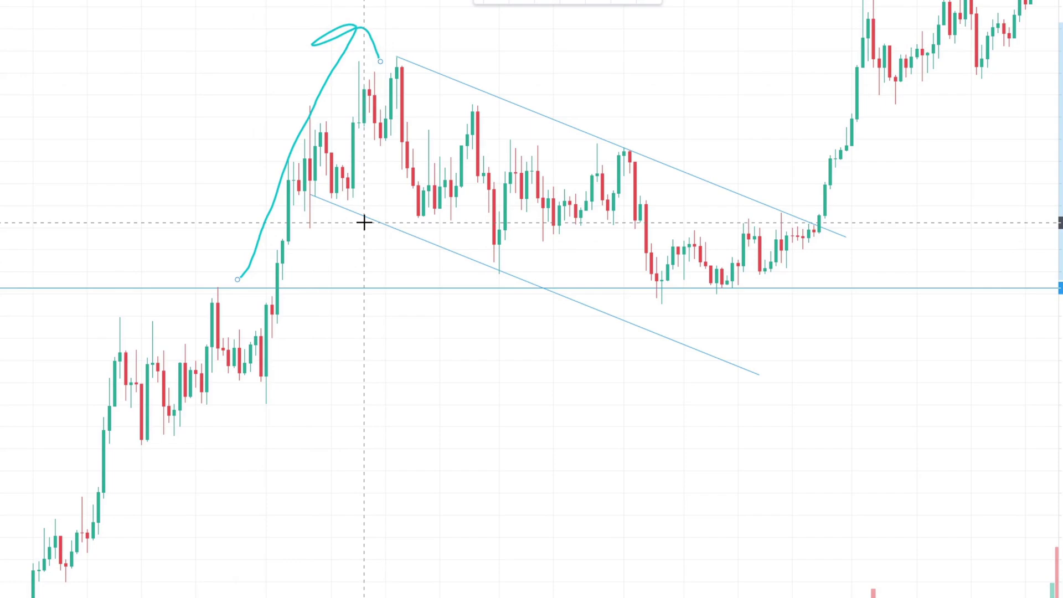
key(ctrl+z)
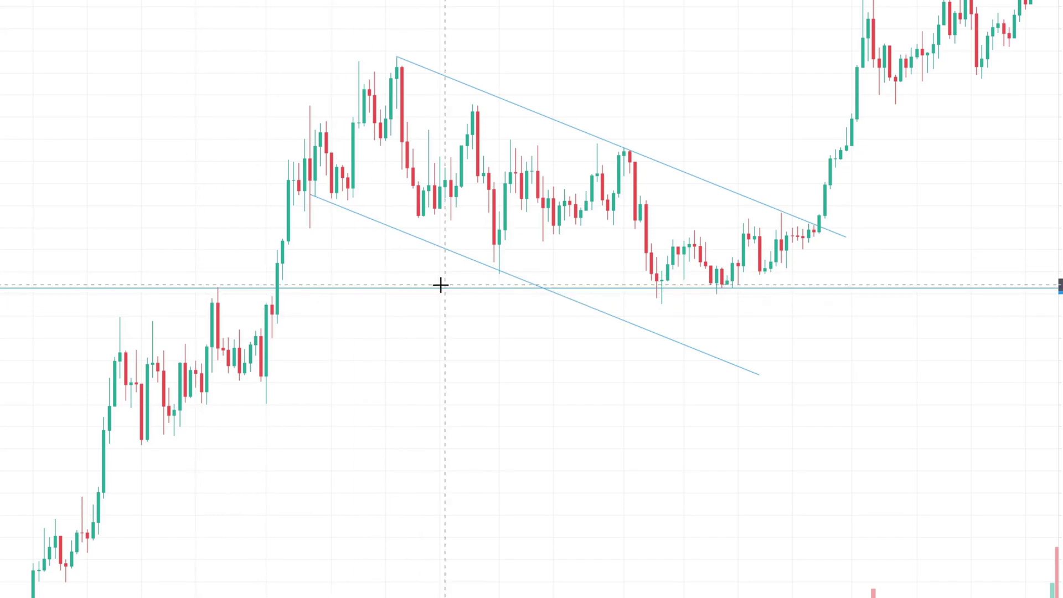
Draw a Brush curve beneath the November and December 2019 lows where they rest on the horizontal line
drag(646, 349, 477, 335)
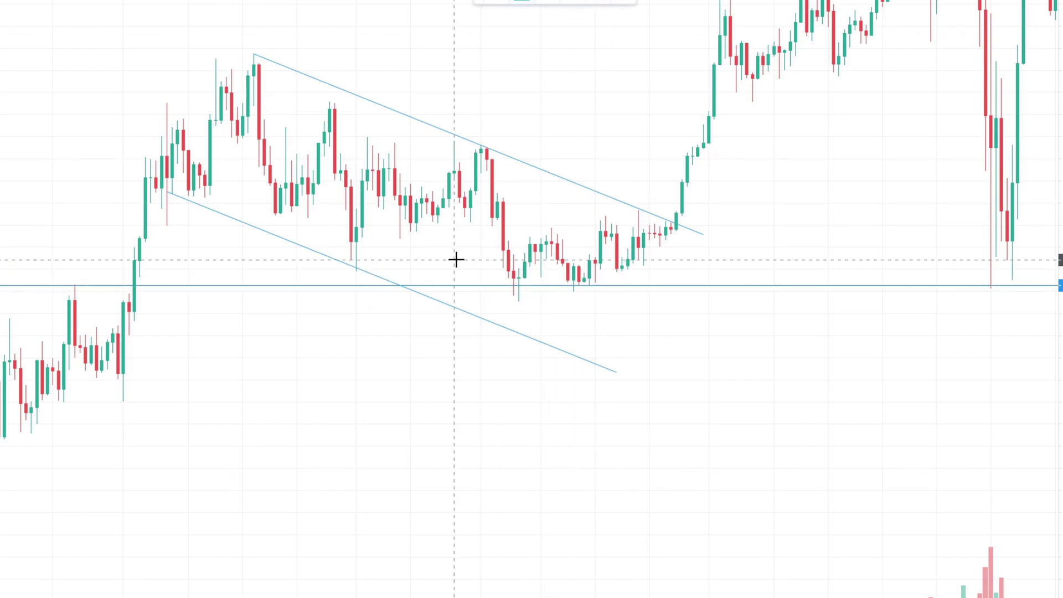
mouse_move(456, 258)
mouse_down()
mouse_move(497, 281)
mouse_move(655, 277)
mouse_move(720, 246)
mouse_up()
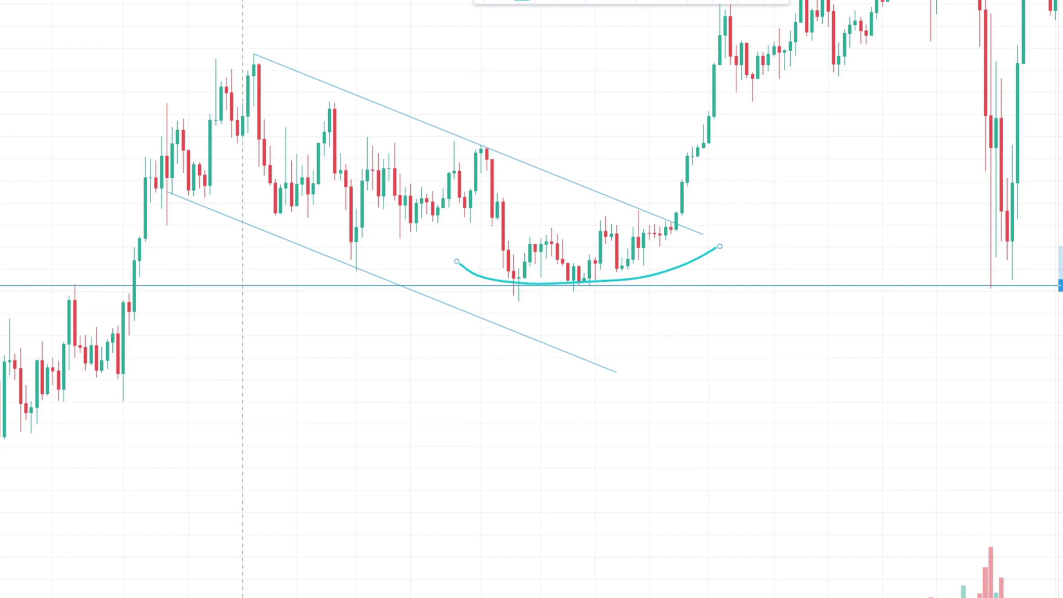
Delete the curve under the late-2019 lows, and circle the March 2020 high and the low on the horizontal line with the Brush
key(Delete)
drag(861, 330, 734, 331)
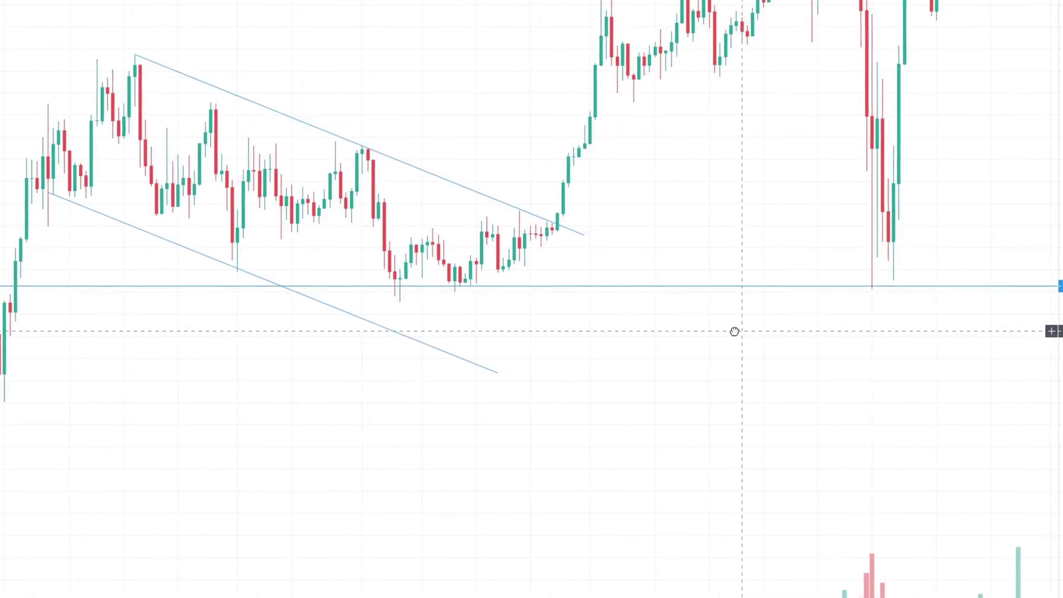
drag(1060, 355, 1059, 438)
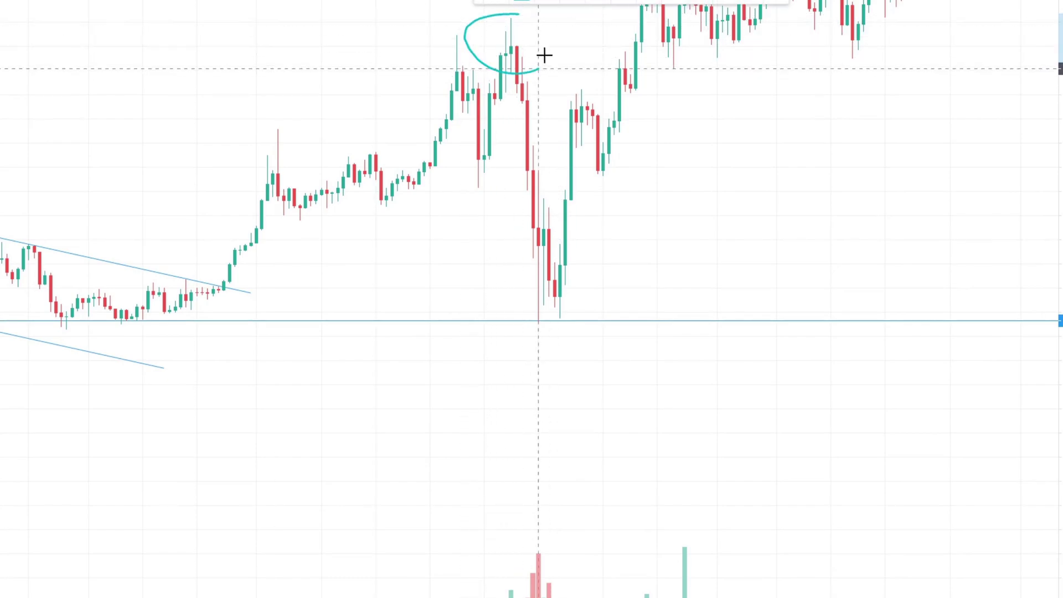
mouse_move(514, 70)
mouse_down()
mouse_move(504, 152)
mouse_move(522, 325)
mouse_move(515, 309)
mouse_up()
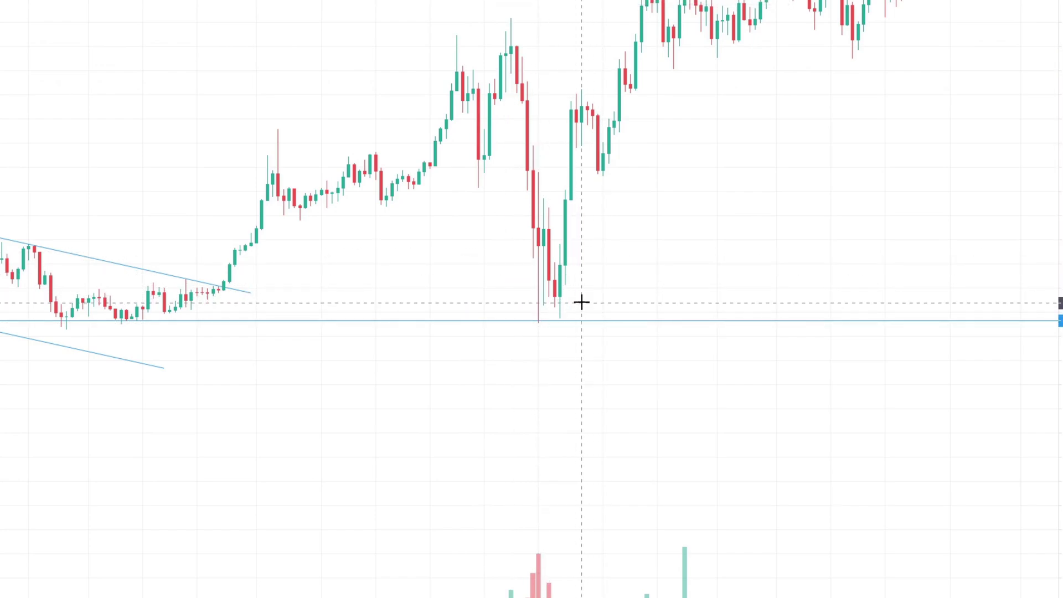
mouse_move(582, 301)
mouse_down()
mouse_move(515, 311)
mouse_move(584, 316)
mouse_move(571, 297)
mouse_up()
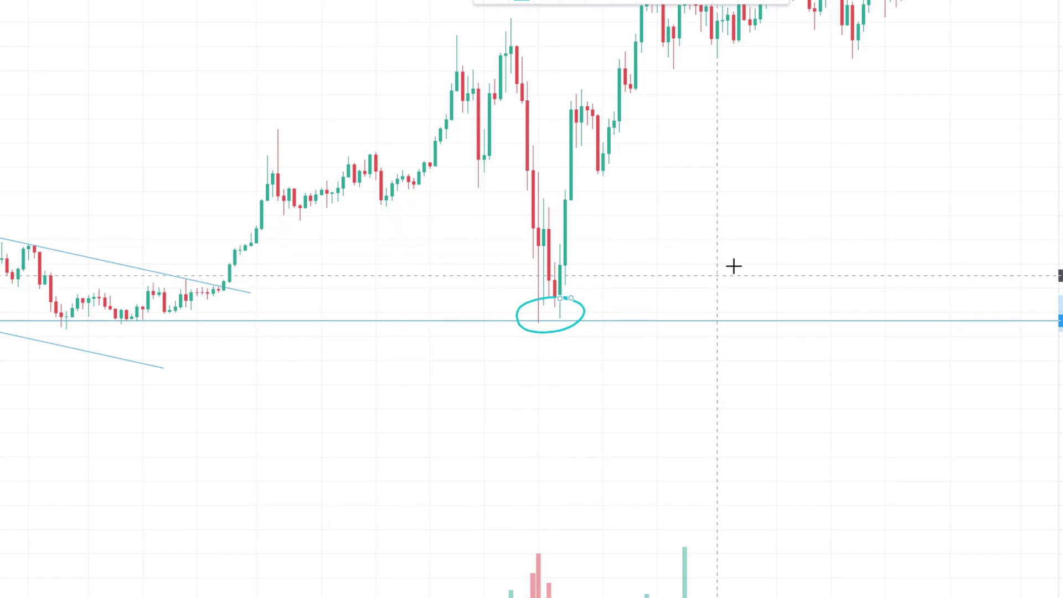
With the Brush, circle the July 2019 high and draw curves under the late-2019 and March 2020 lows along the horizontal line
scroll(733, 265, down, 5)
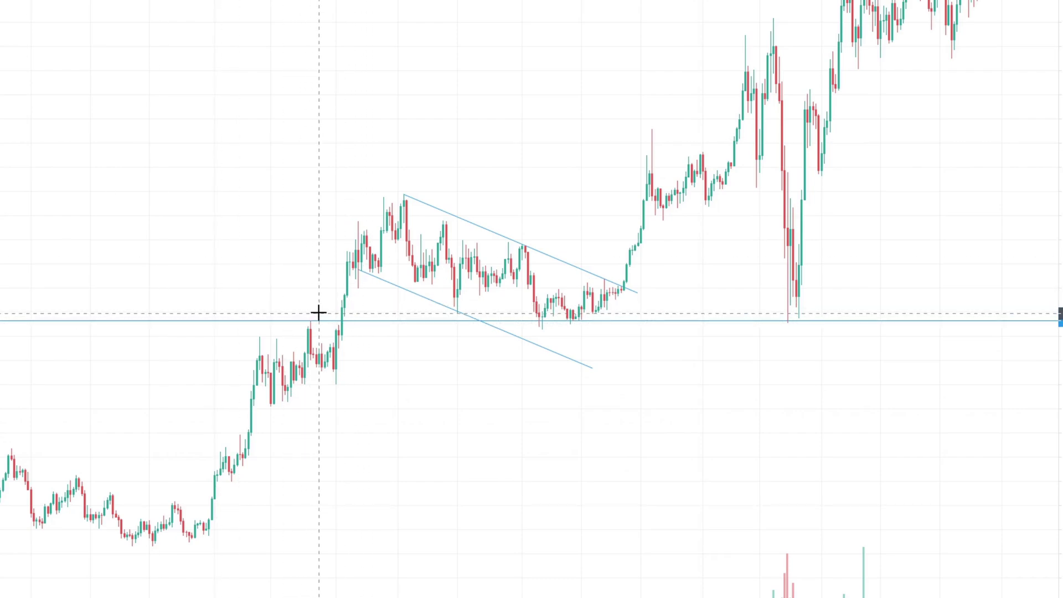
drag(318, 313, 313, 310)
drag(514, 313, 644, 309)
mouse_move(741, 313)
mouse_down()
mouse_move(789, 320)
mouse_move(880, 287)
mouse_up()
scroll(118, 418, down, 10)
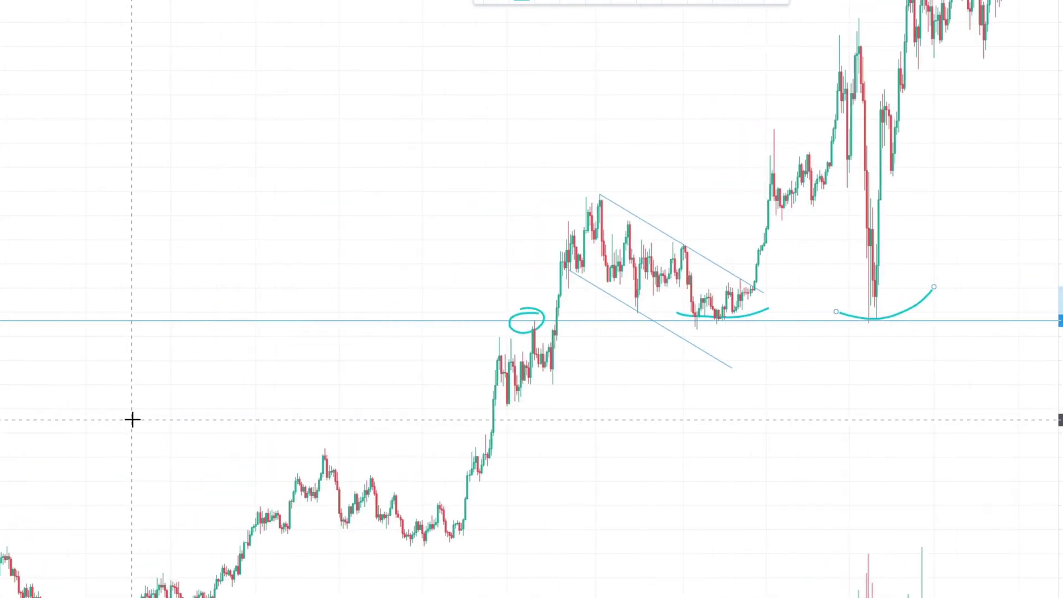
scroll(150, 421, down, 3)
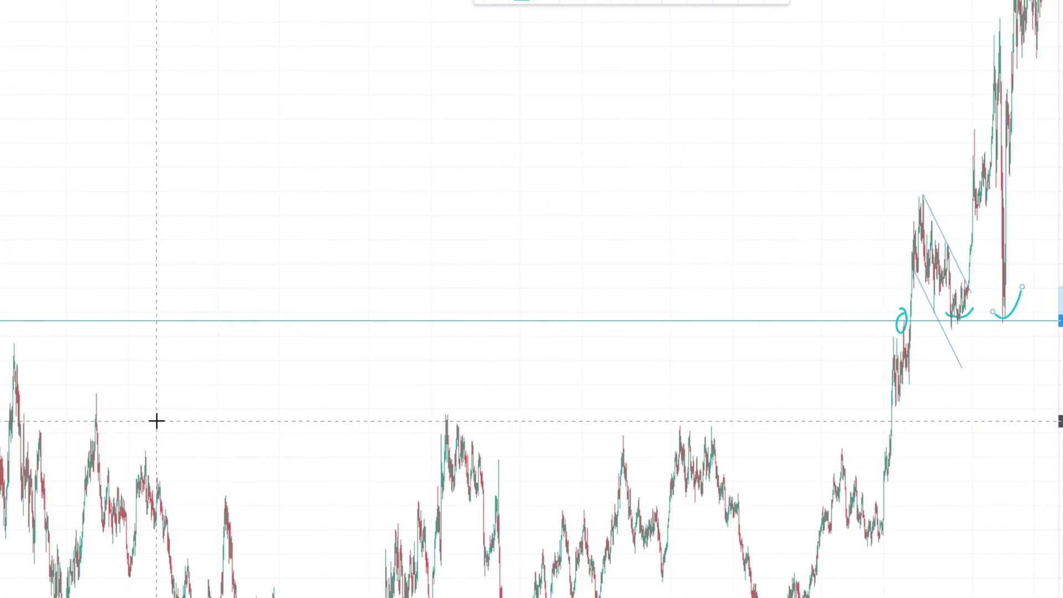
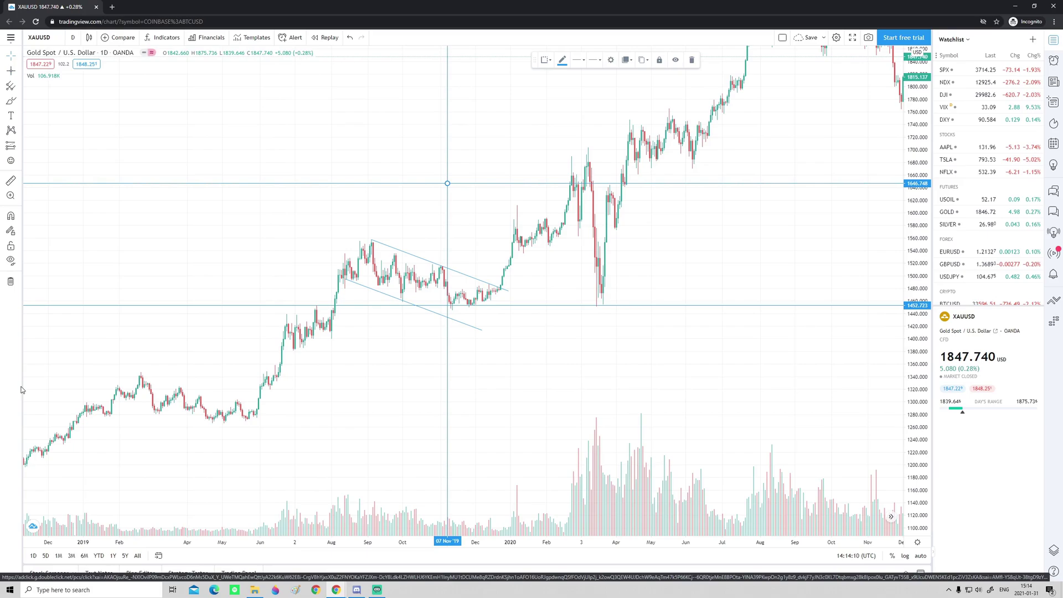
Draw a Regression Trend inside the descending channel, from the early September 2019 high to mid-December 2019, and remove it again
click(18, 70)
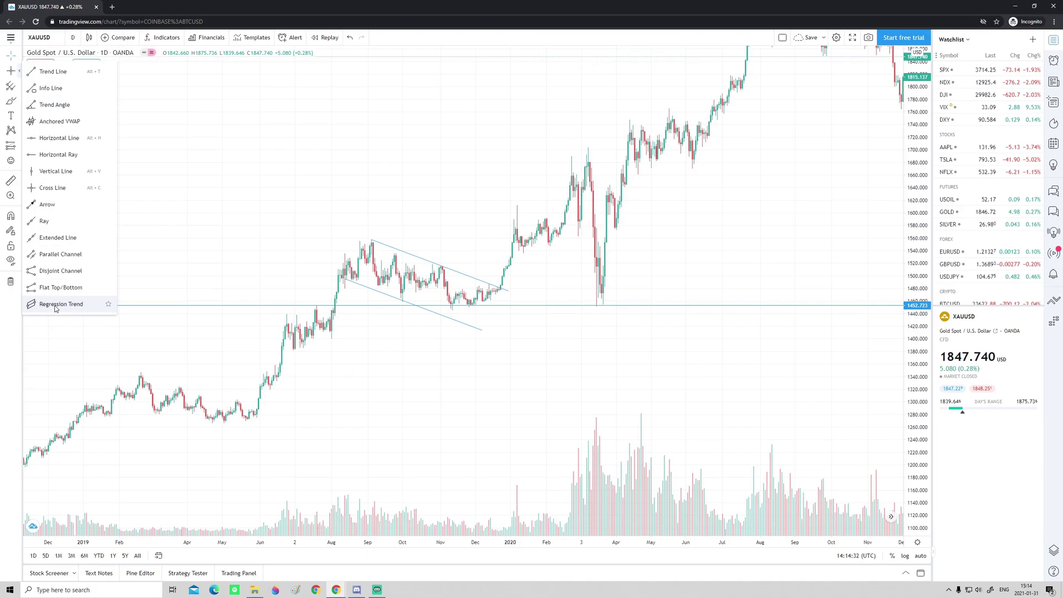
click(55, 308)
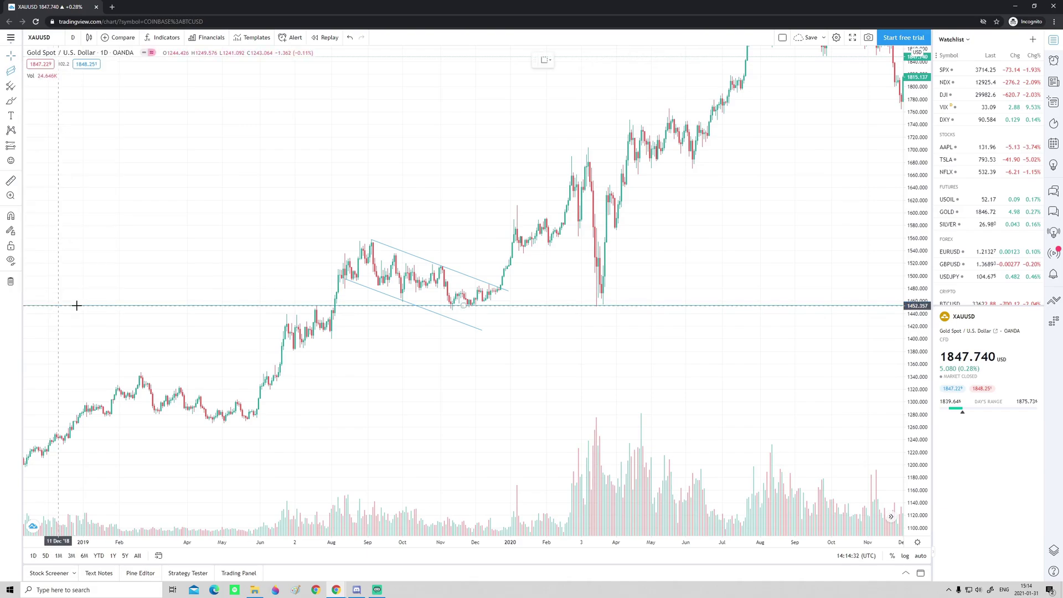
click(349, 262)
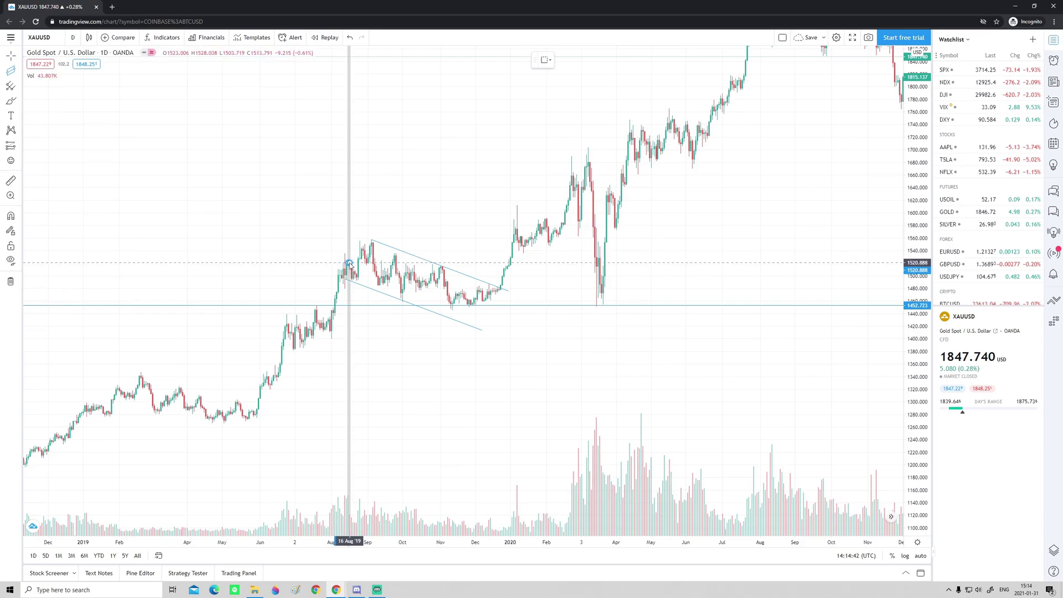
click(489, 298)
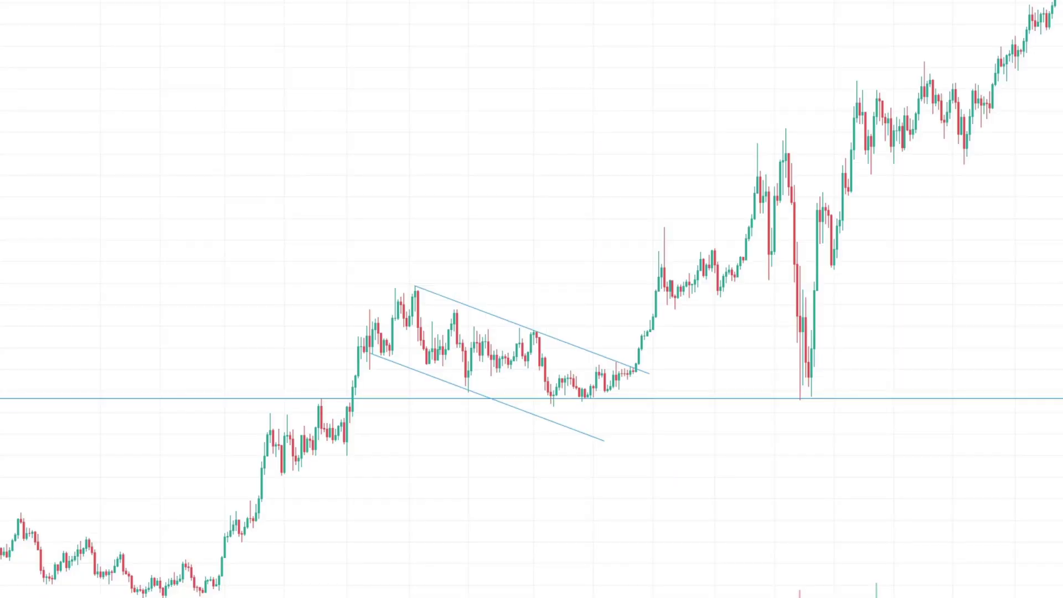
click(416, 294)
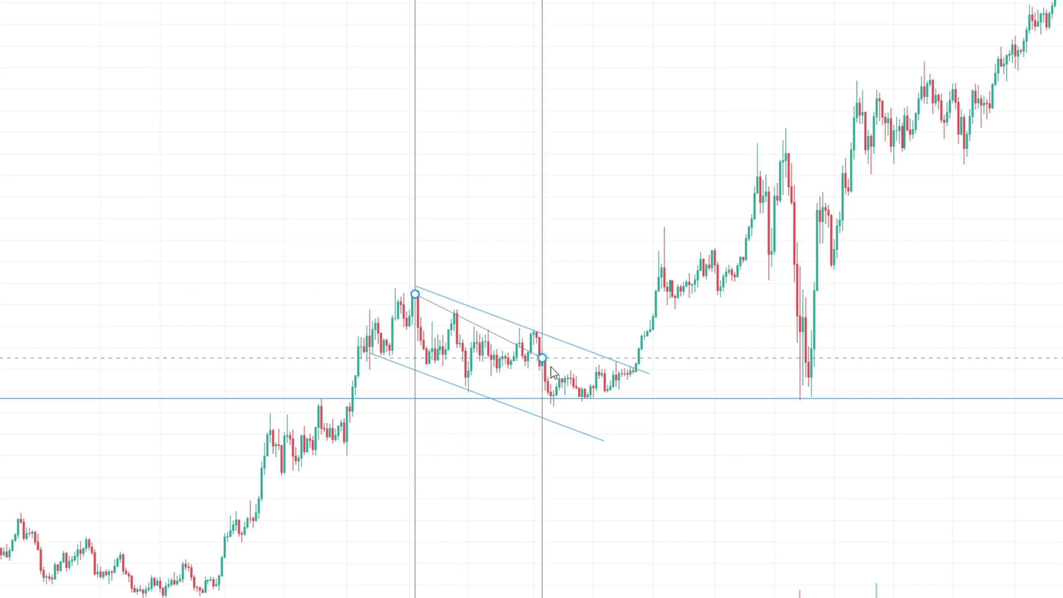
click(614, 389)
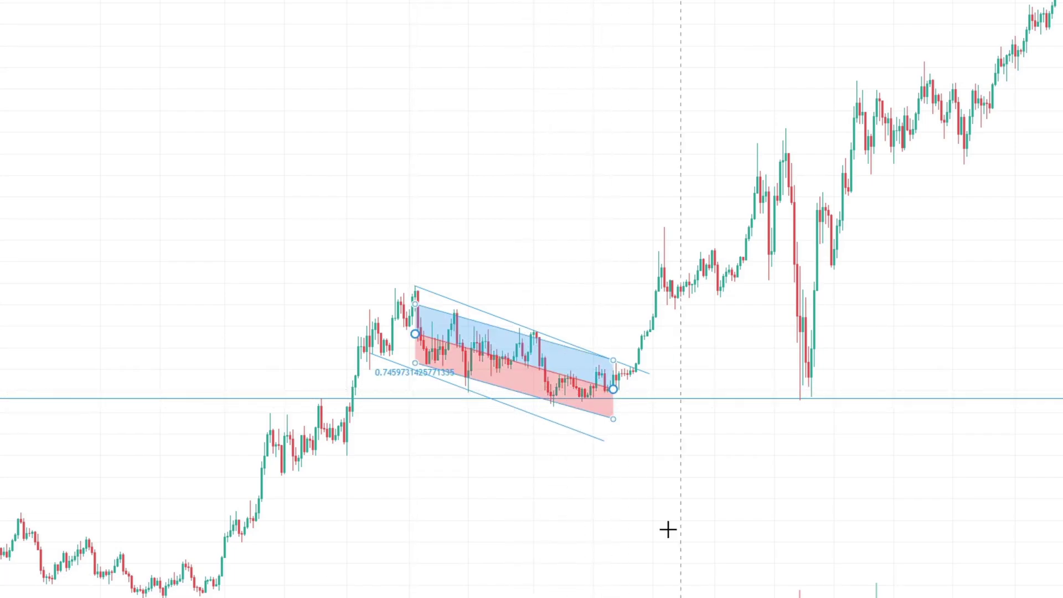
click(584, 310)
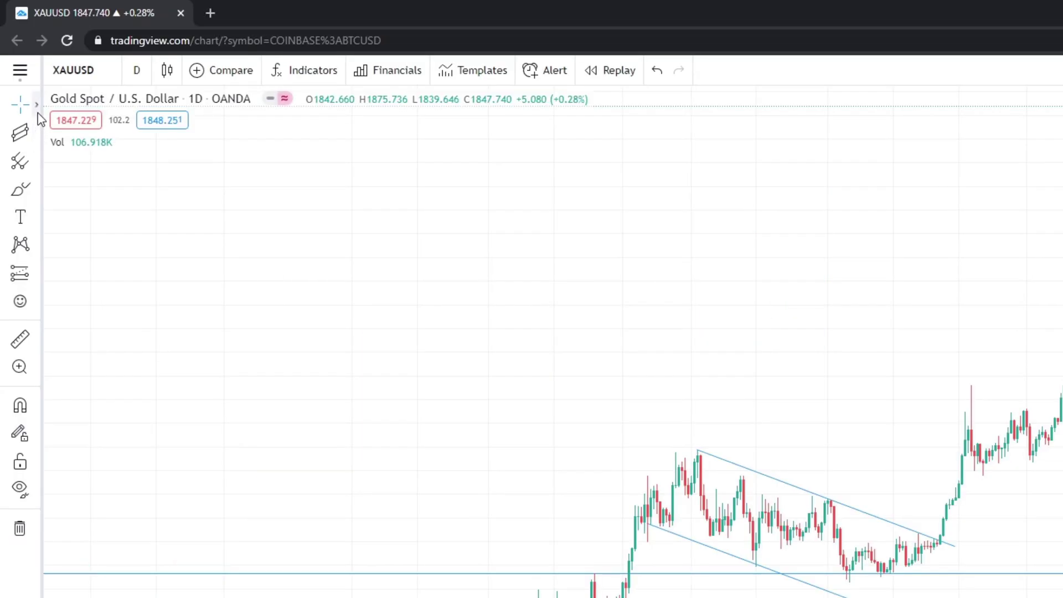
Open the Fibonacci and Gann tools, and reload the chart page to get past the sign-up pop-up
click(39, 160)
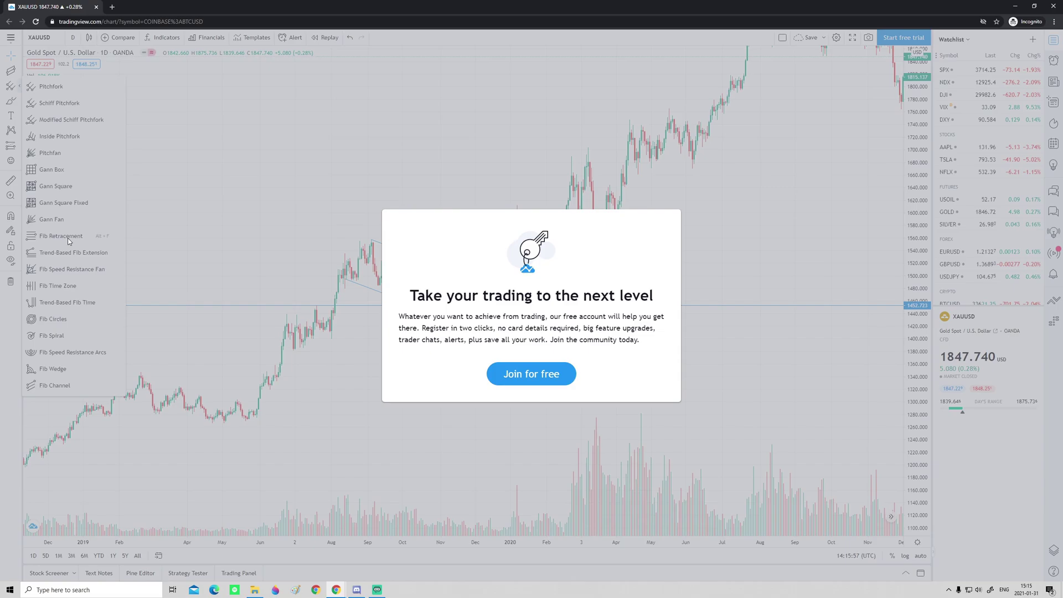
click(36, 22)
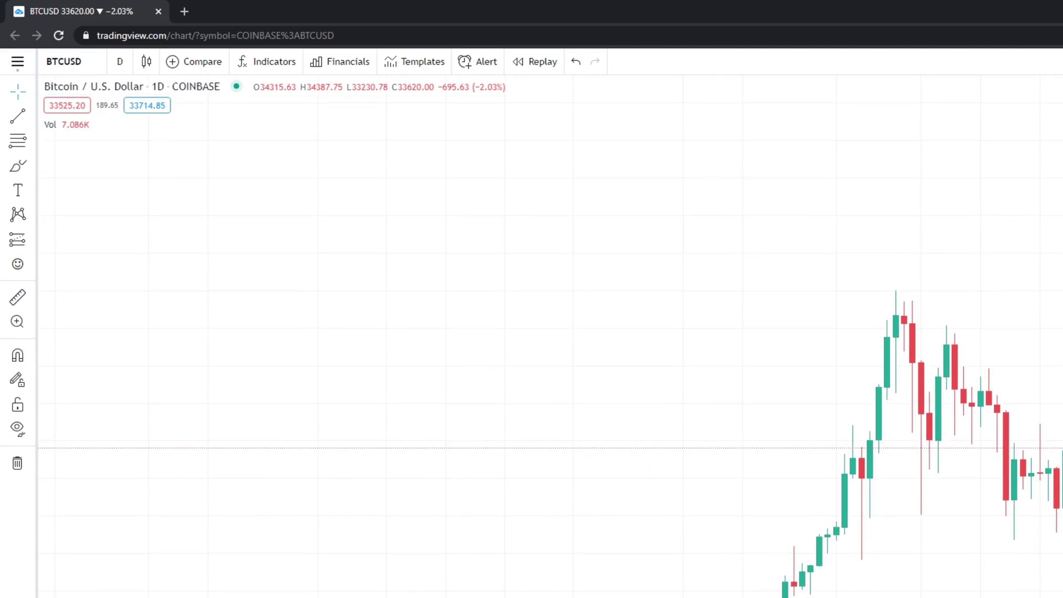
Draw a Fib Retracement on the daily BTCUSD chart from the 8 January 2021 high at 41964.20 to about 30110.95 at 28 February
click(32, 138)
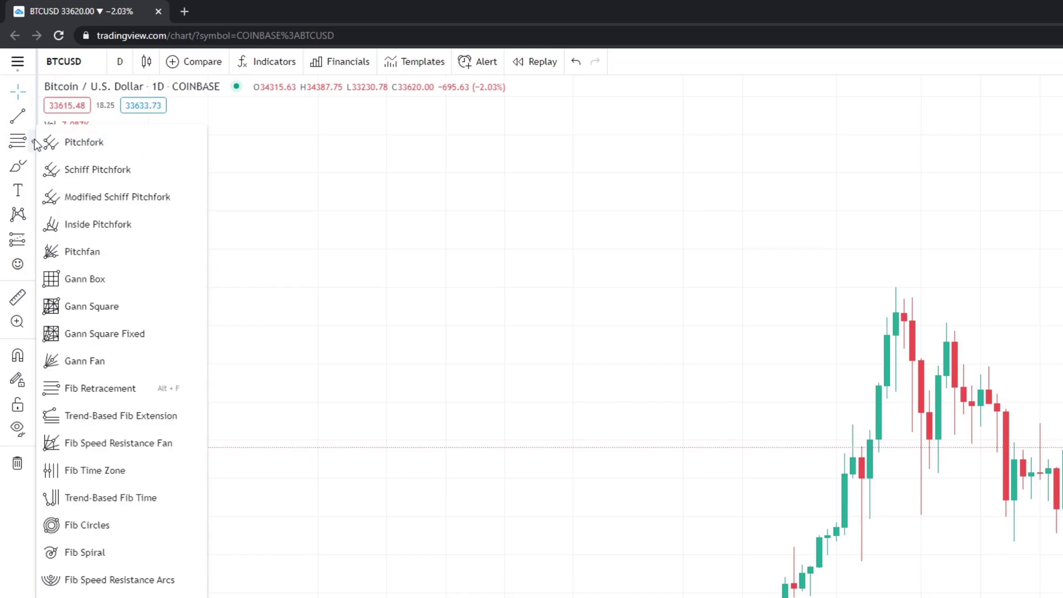
click(114, 390)
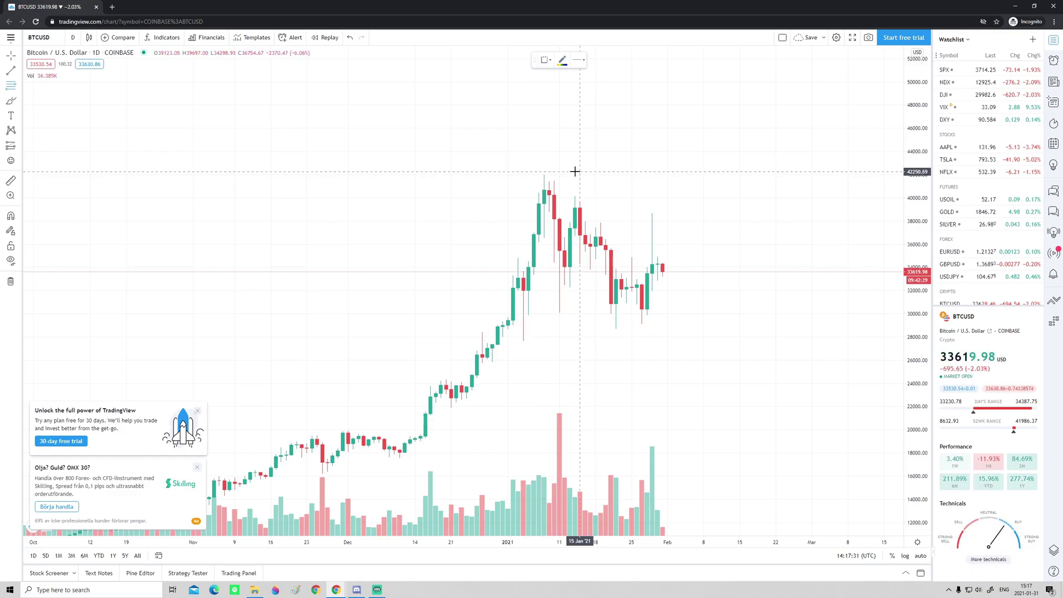
click(544, 175)
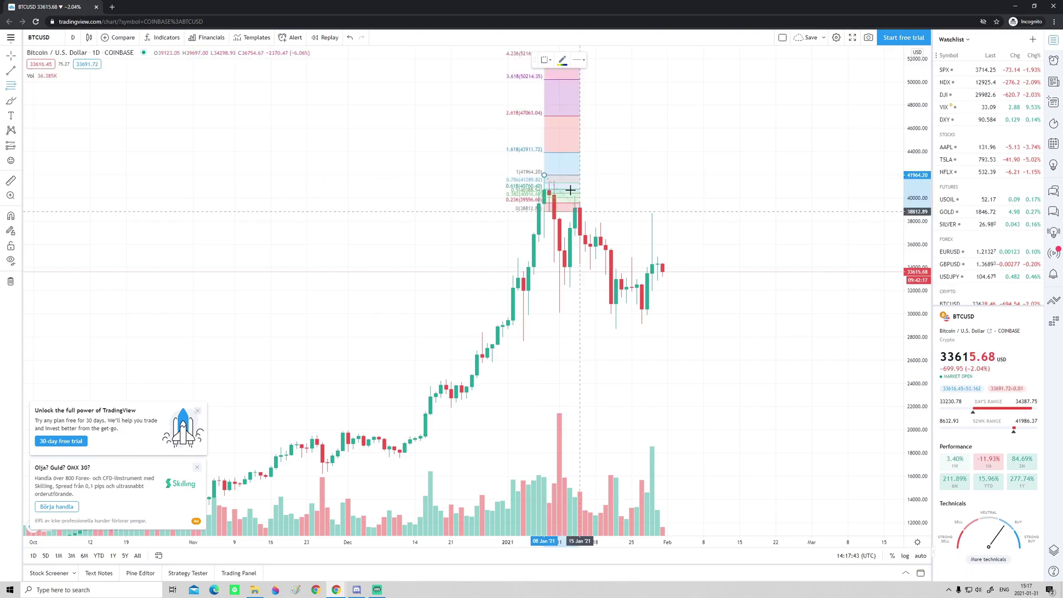
click(545, 179)
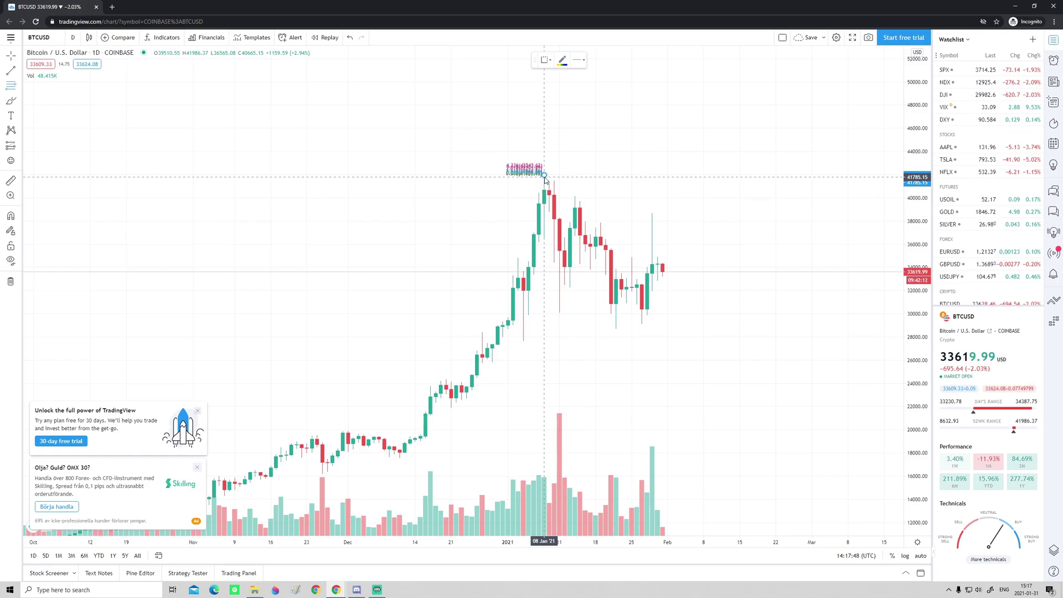
mouse_move(545, 179)
mouse_down()
mouse_move(702, 240)
mouse_move(787, 318)
mouse_move(807, 312)
mouse_up()
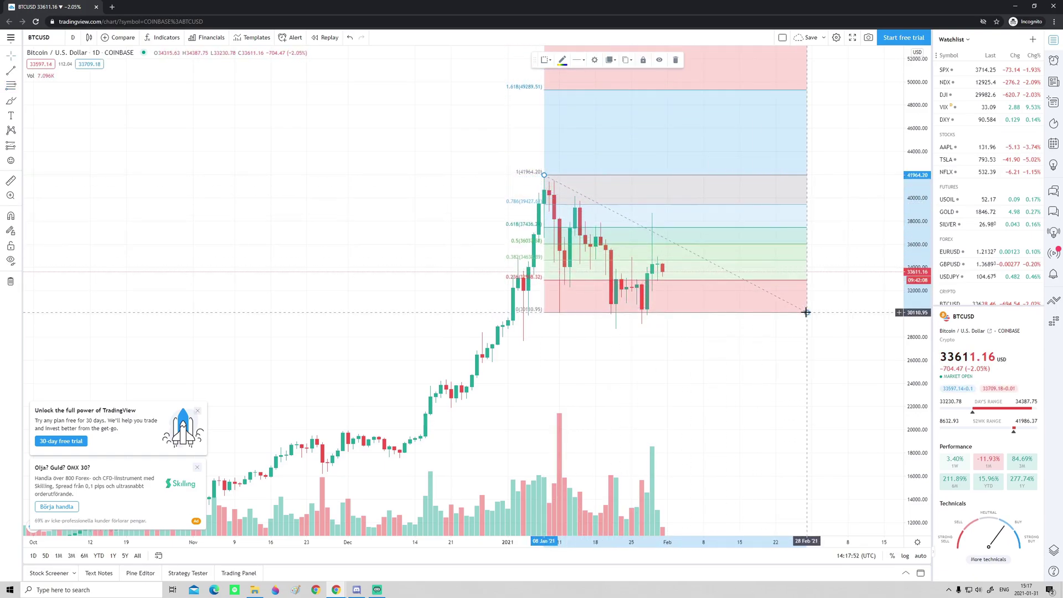
Circle the January 2021 high and the first low at the 0 level with the Brush, and delete both circles
click(10, 101)
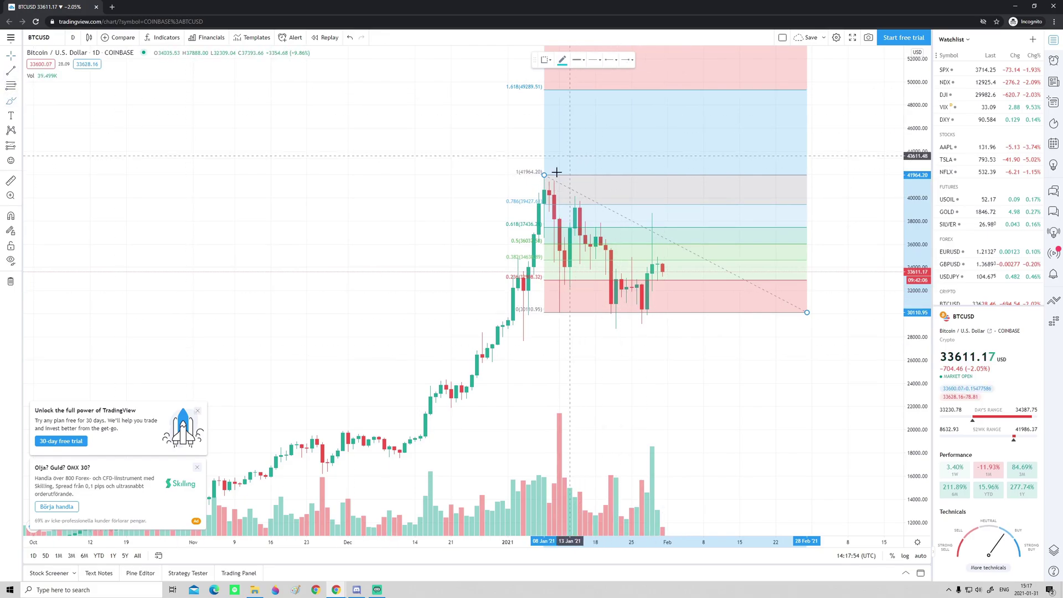
drag(560, 305, 564, 305)
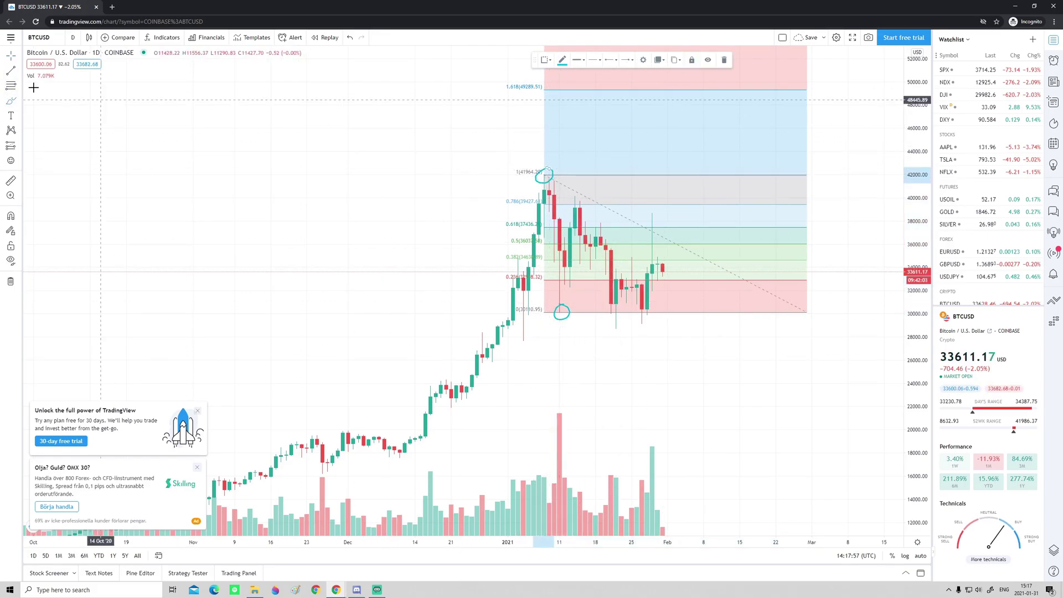
click(562, 309)
click(562, 310)
key(Delete)
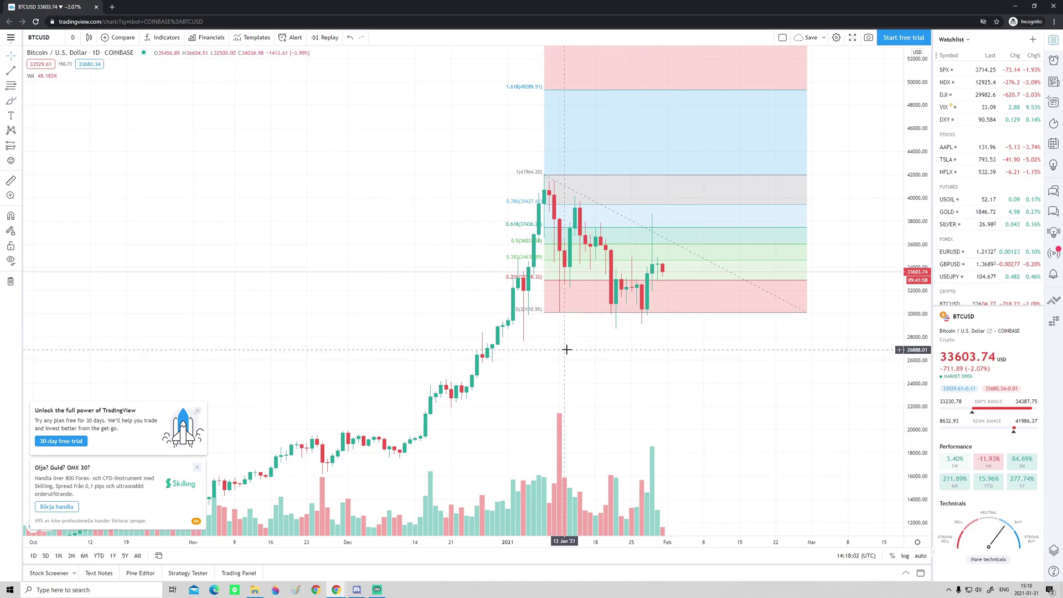
Circle the retracement's 1 and 0.618 level labels with the Brush, and remove both circles
scroll(566, 349, up, 2)
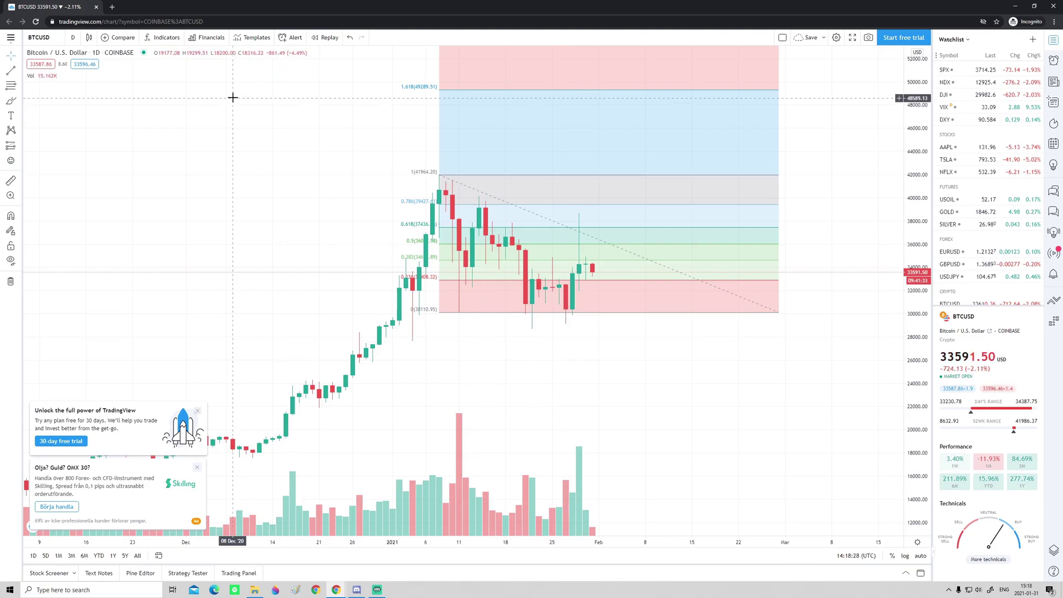
click(11, 101)
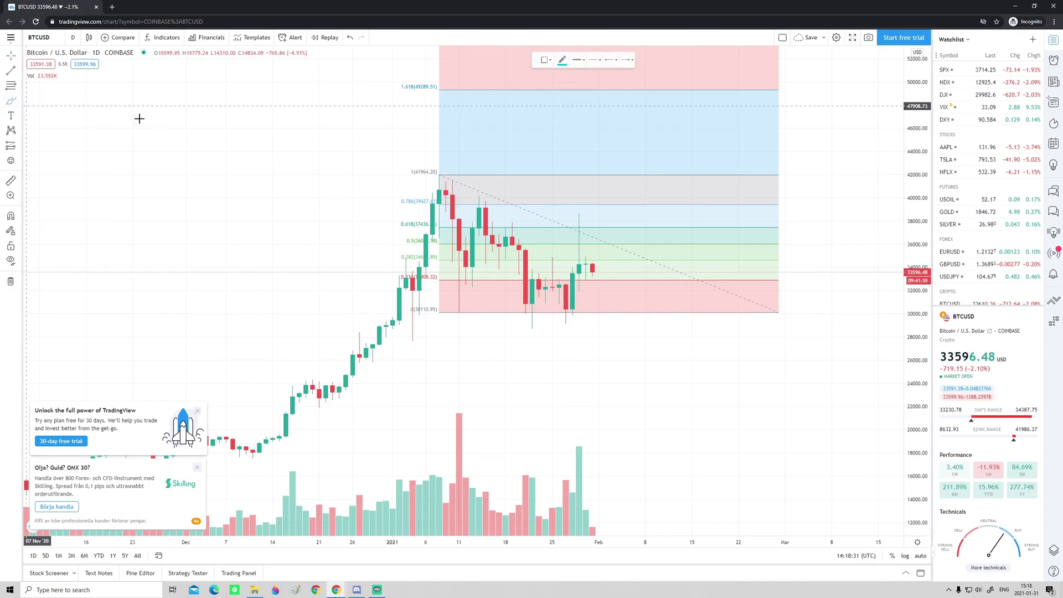
mouse_move(438, 164)
mouse_down()
mouse_move(391, 181)
mouse_move(439, 190)
mouse_move(395, 190)
mouse_move(404, 209)
mouse_move(440, 191)
mouse_up()
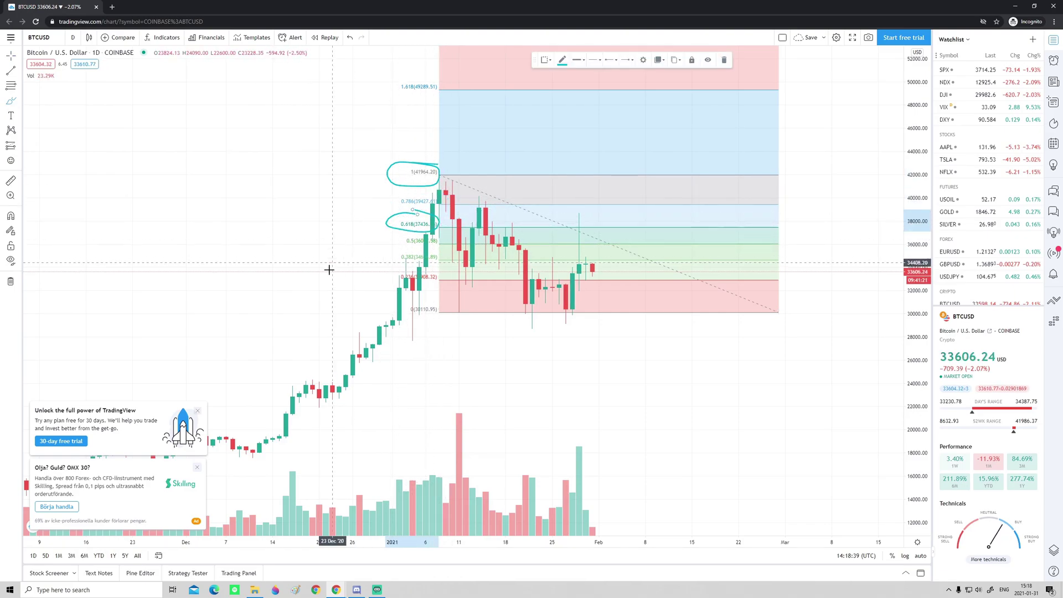
key(ctrl+z)
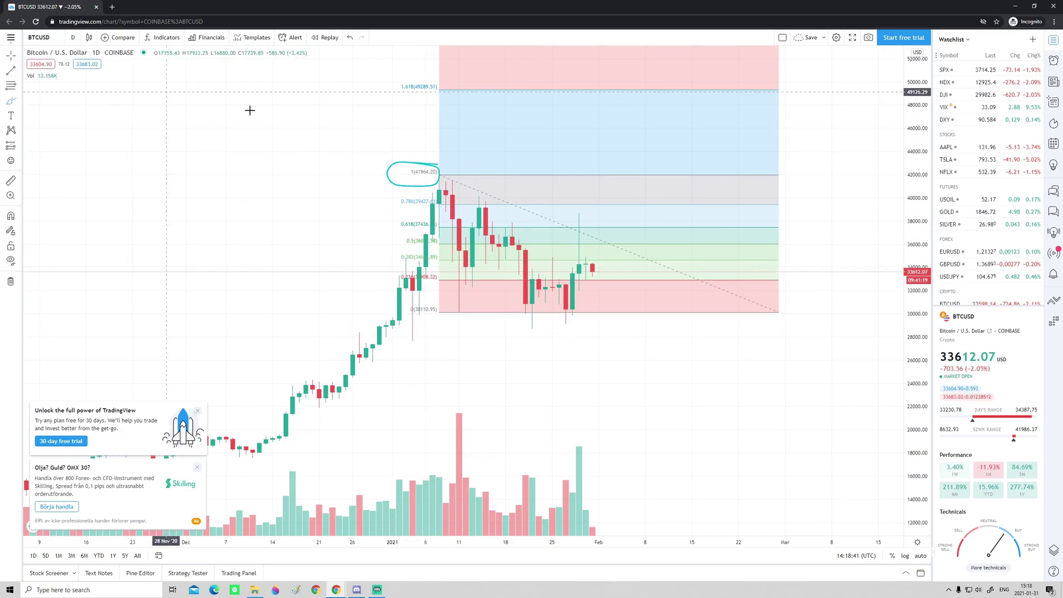
click(419, 167)
key(Delete)
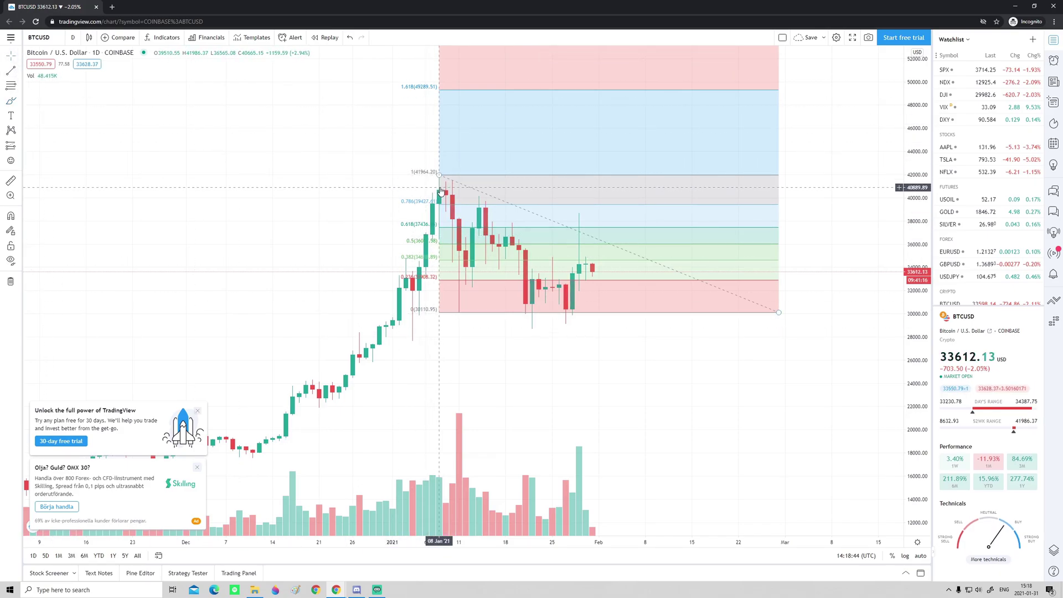
With the Brush, circle the 0.786 label and the 11 January low, and draw an arrow up to an ellipse on the 0.786 level
scroll(432, 177, up, 2)
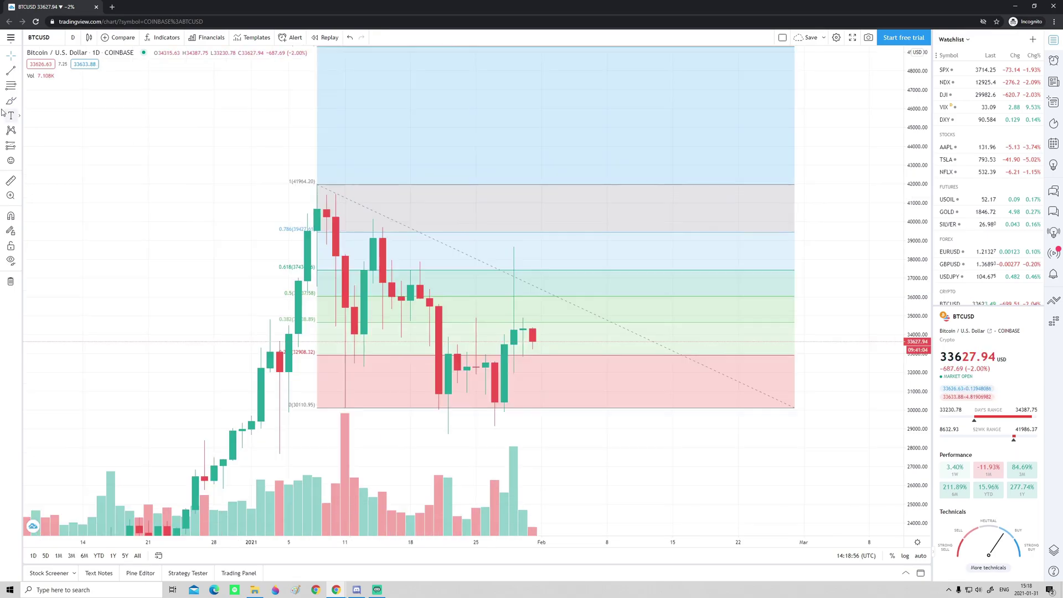
click(10, 100)
mouse_move(277, 216)
mouse_down()
mouse_move(280, 239)
mouse_move(299, 216)
mouse_up()
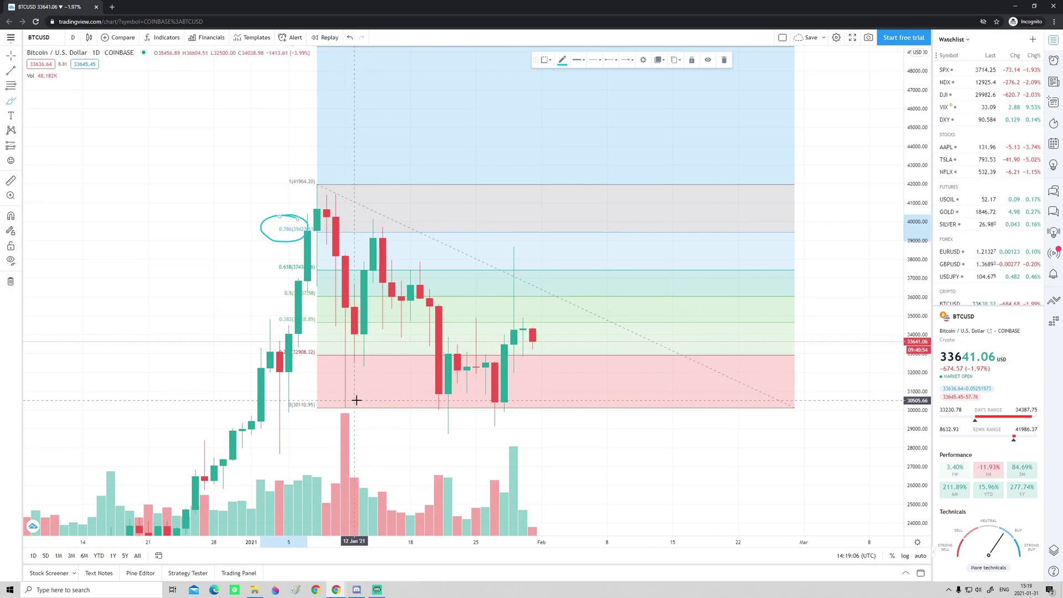
mouse_move(356, 399)
mouse_down()
mouse_move(329, 411)
mouse_move(468, 312)
mouse_move(515, 234)
mouse_up()
mouse_move(599, 219)
mouse_down()
mouse_move(548, 235)
mouse_move(653, 219)
mouse_up()
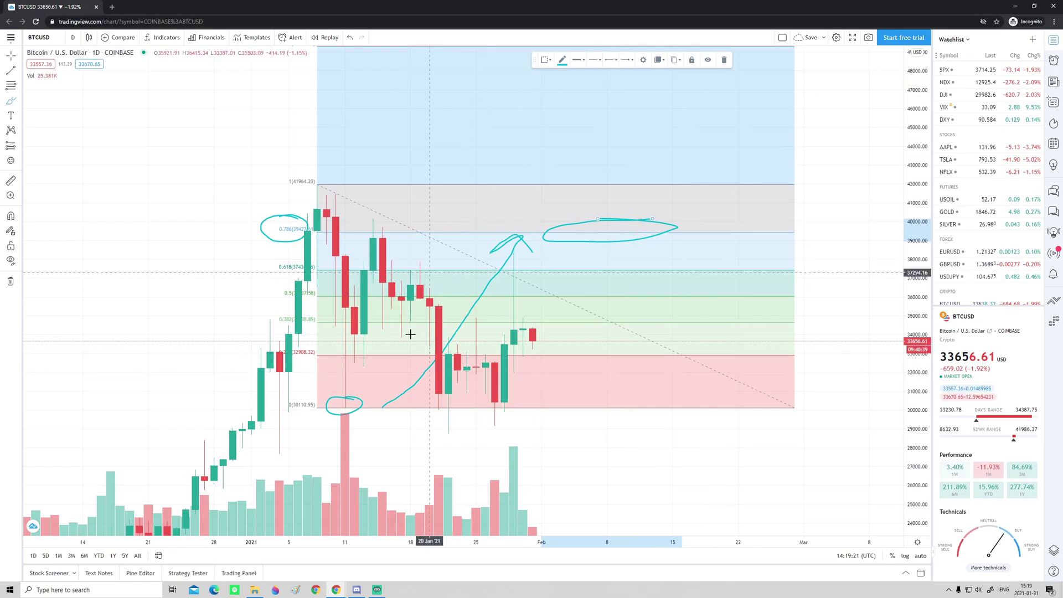
Draw a second Brush arrow from the January low up to the 1 level, and circle the 0.5 level label
mouse_move(390, 387)
mouse_down()
mouse_move(508, 183)
mouse_move(515, 205)
mouse_up()
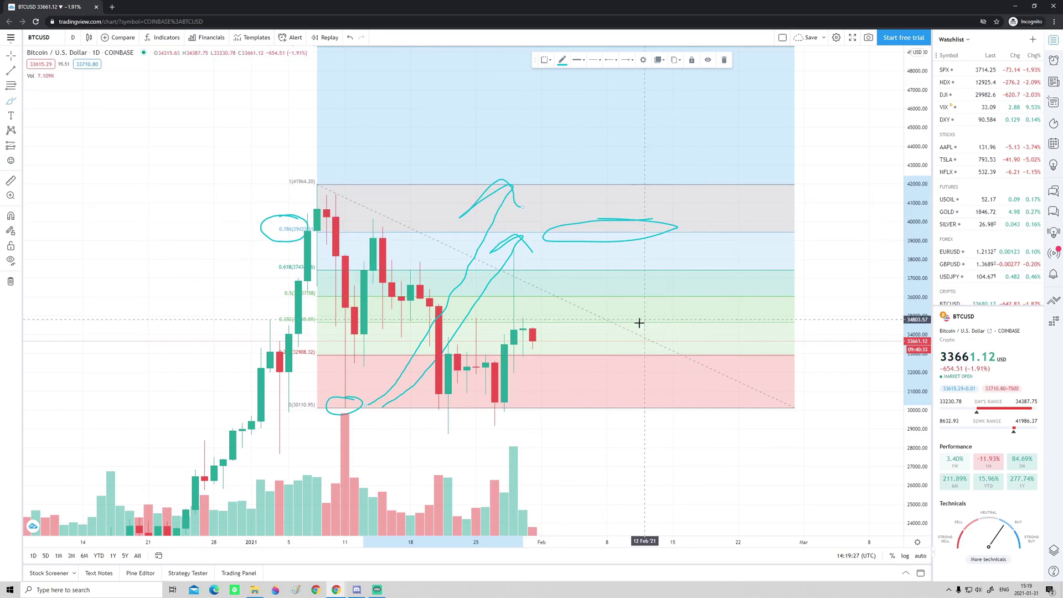
mouse_move(295, 312)
mouse_down()
mouse_move(252, 306)
mouse_move(329, 304)
mouse_move(282, 283)
mouse_up()
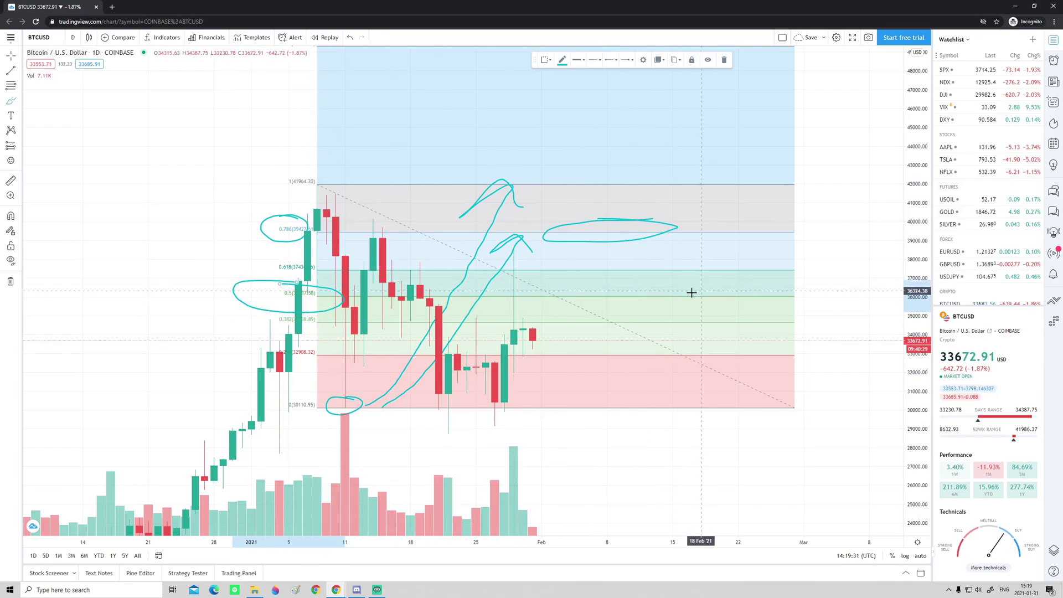
With the Brush, mark the 0.5 level with an ellipse and a rising arrow, and the 0.236 level with an arrow and a stroke
mouse_move(735, 284)
mouse_down()
mouse_move(629, 300)
mouse_move(751, 295)
mouse_up()
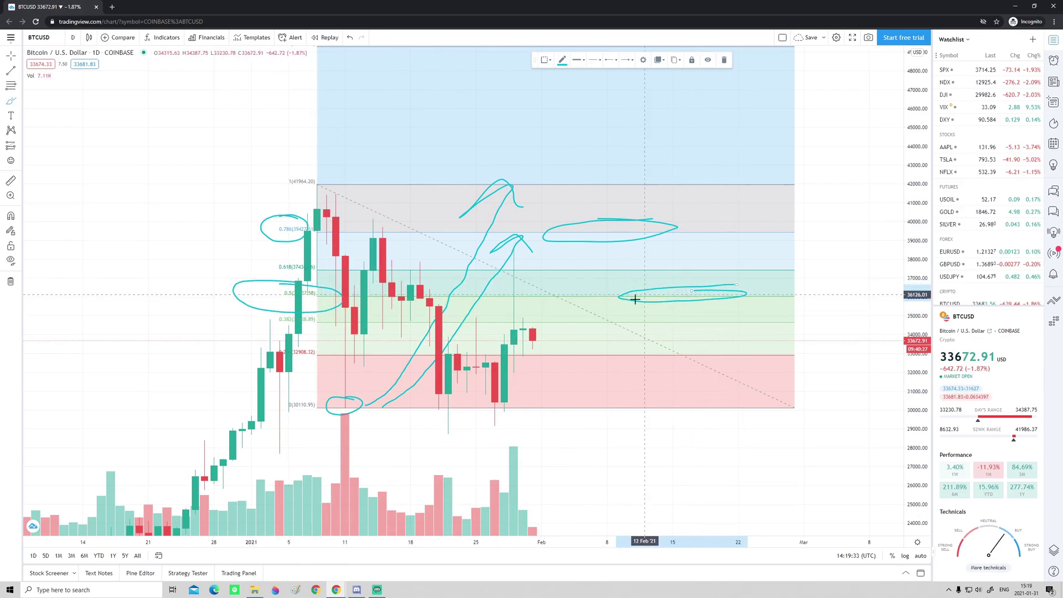
mouse_move(524, 408)
mouse_down()
mouse_move(600, 294)
mouse_move(615, 312)
mouse_up()
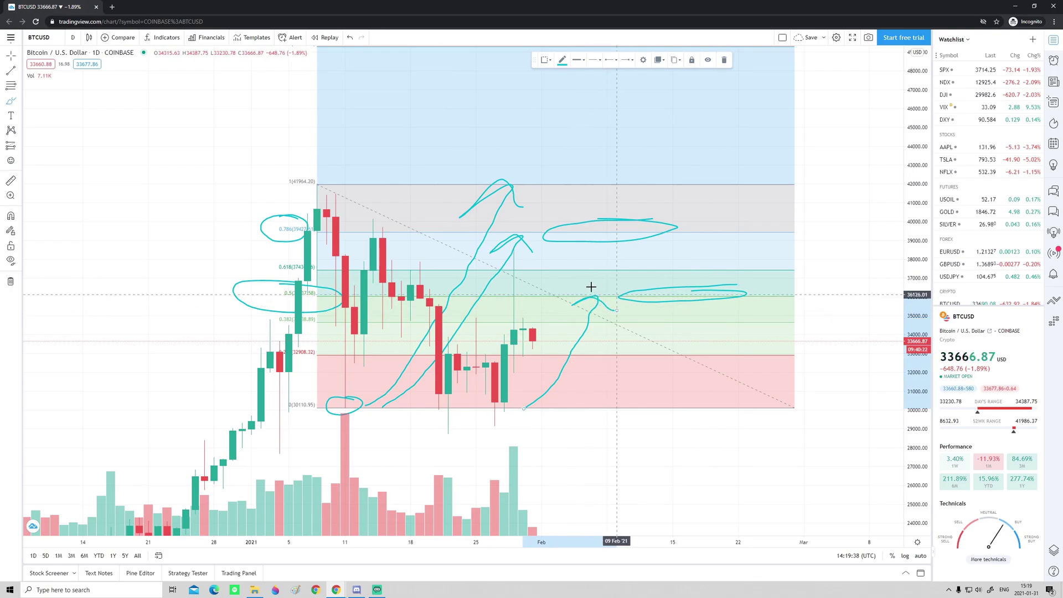
mouse_move(587, 411)
mouse_down()
mouse_move(625, 389)
mouse_move(648, 356)
mouse_move(742, 351)
mouse_up()
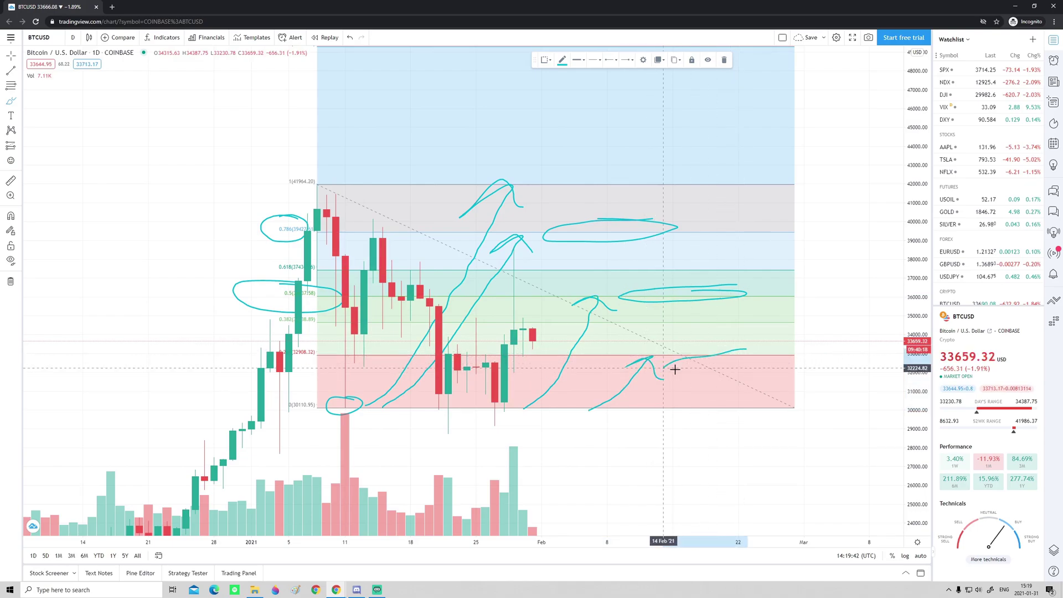
Circle the retracement's 0.236 level label with the Brush, and delete that circle
mouse_move(317, 343)
mouse_down()
mouse_move(434, 349)
mouse_move(351, 349)
mouse_move(396, 333)
mouse_up()
scroll(388, 338, down, 3)
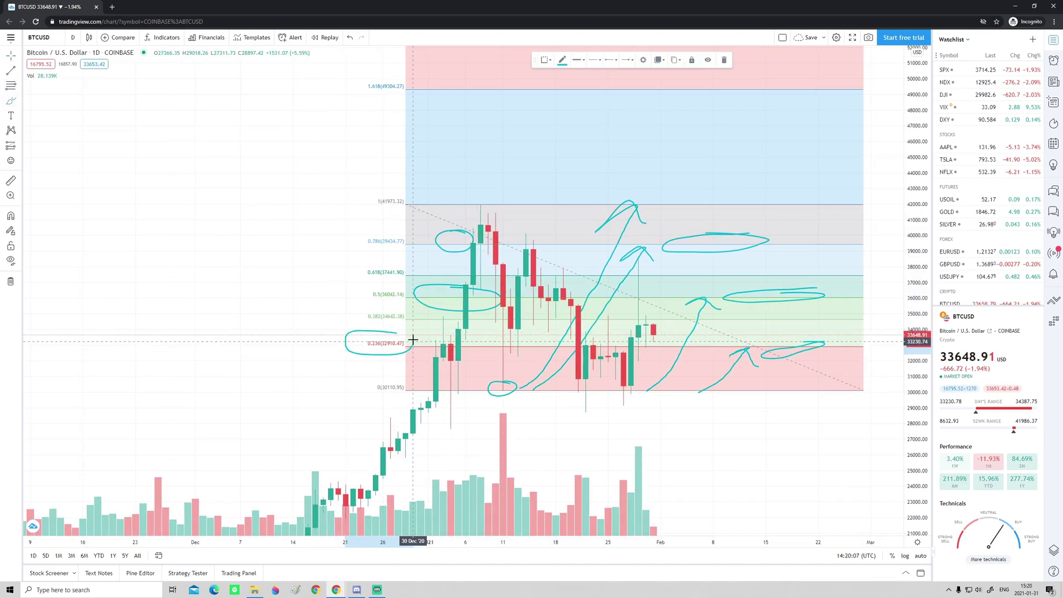
key(Delete)
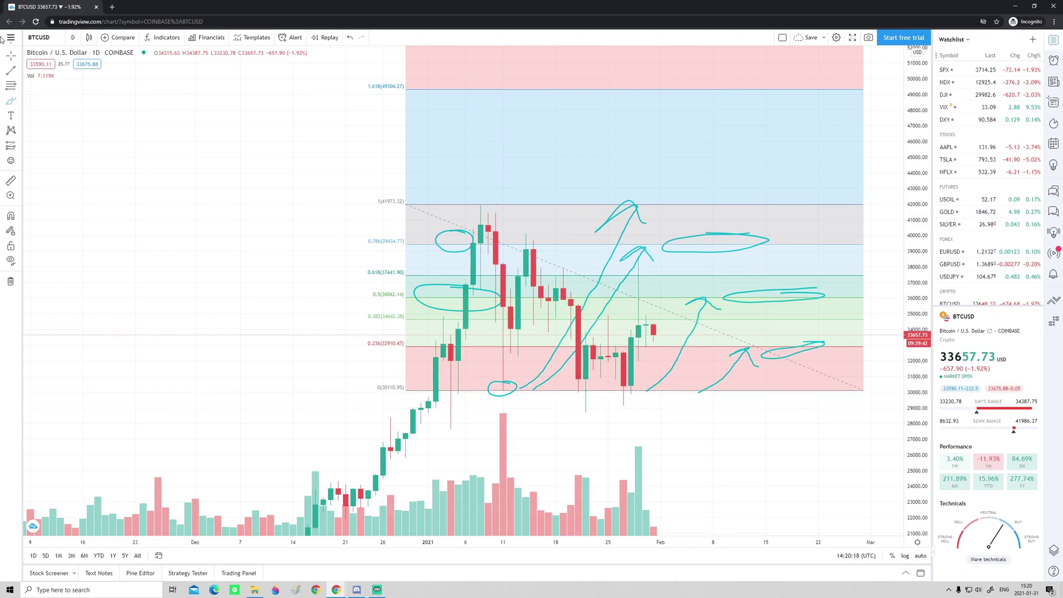
Remove all remaining Brush circles, ellipses and arrows from the chart, keeping the Fib Retracement
key(ctrl+z)
key(ctrl+z)
key(ctrl+z)
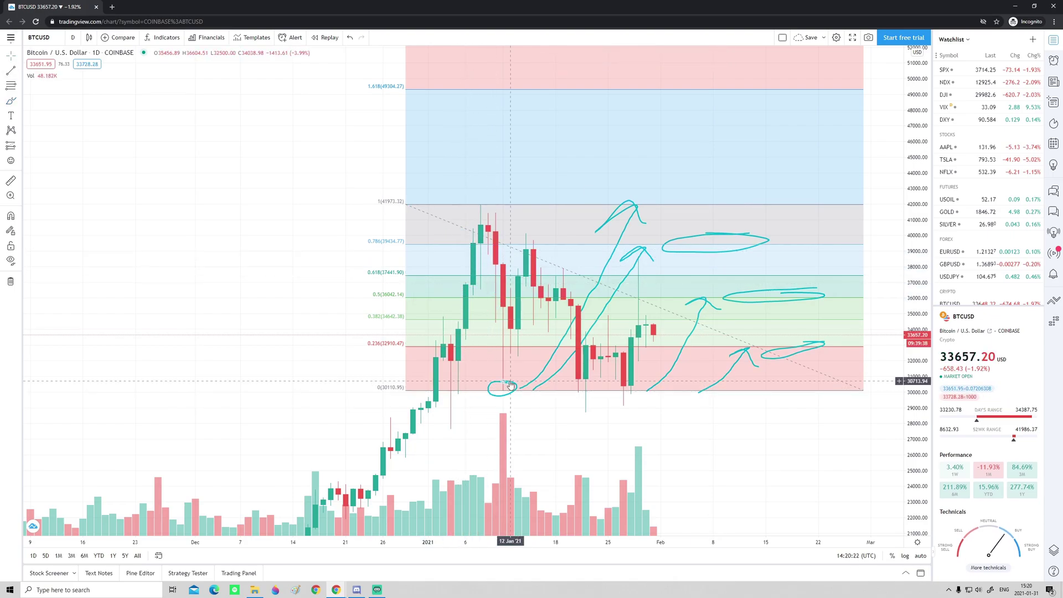
key(ctrl+z)
key(ctrl+z)
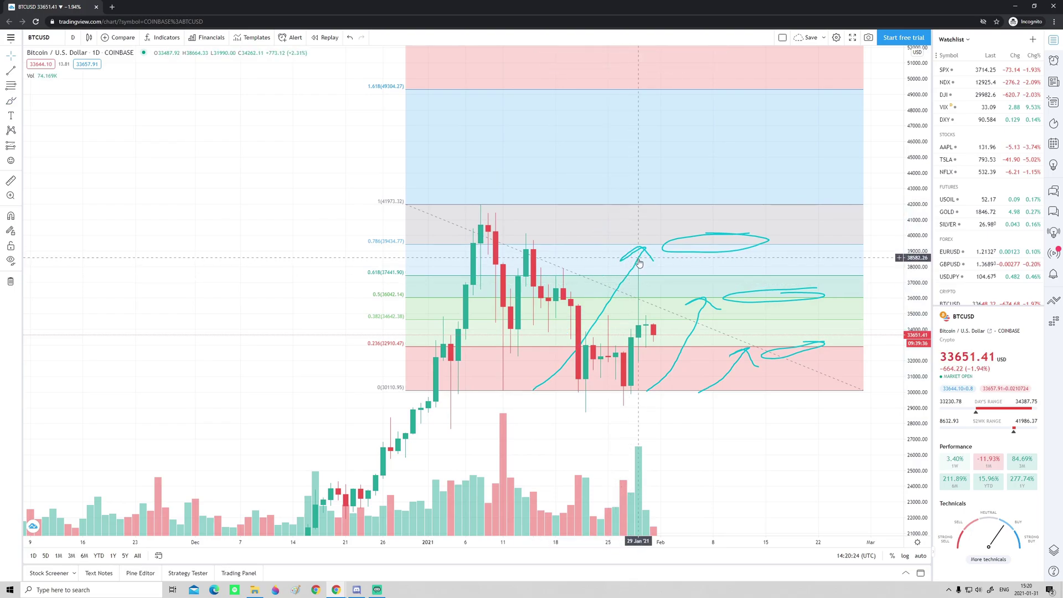
key(ctrl+z)
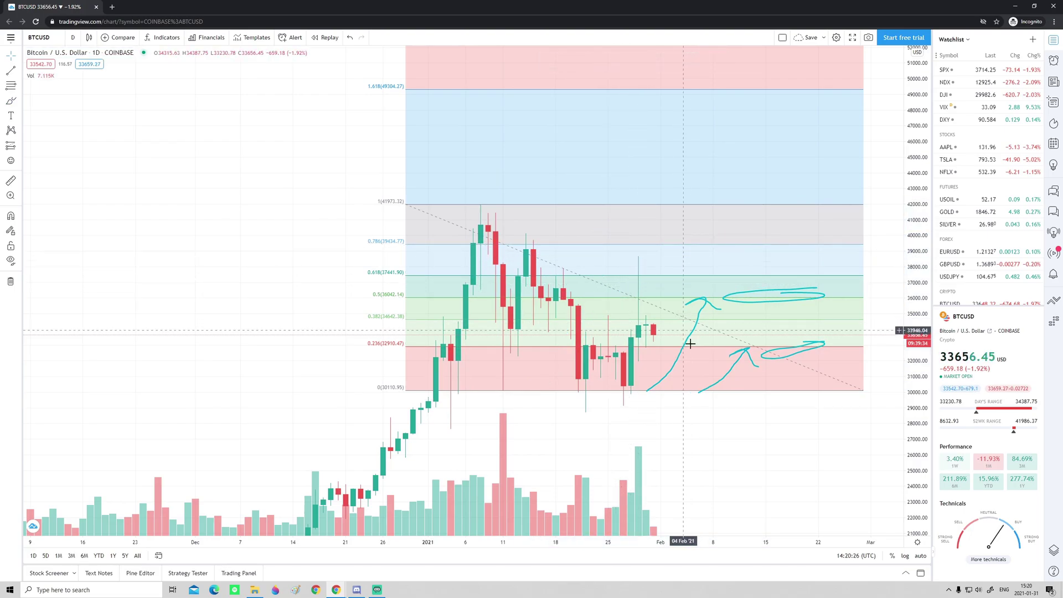
key(ctrl+z)
key(ctrl+z)
key(ctrl+z)
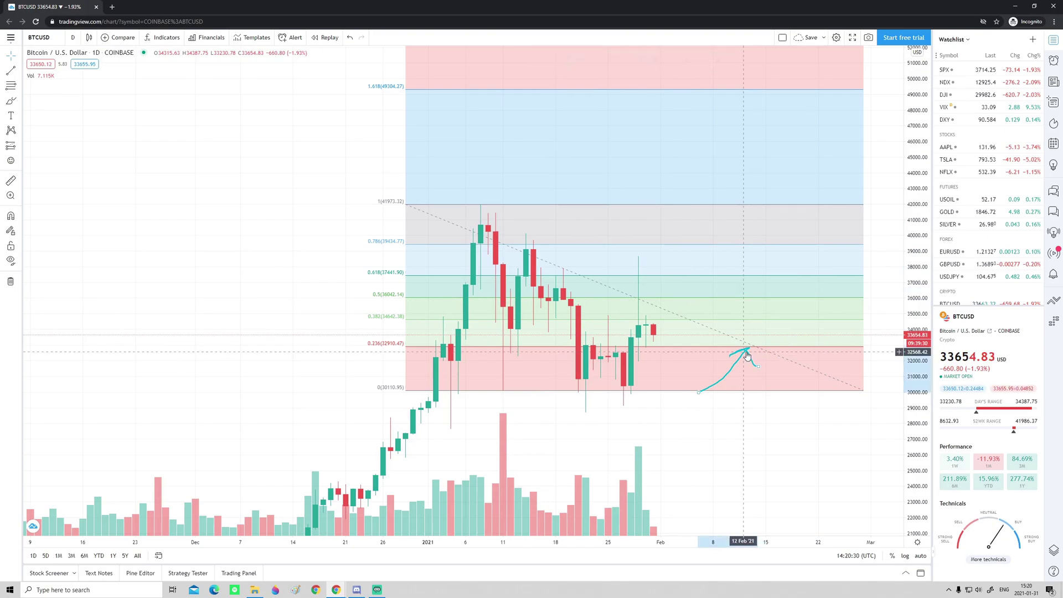
key(ctrl+z)
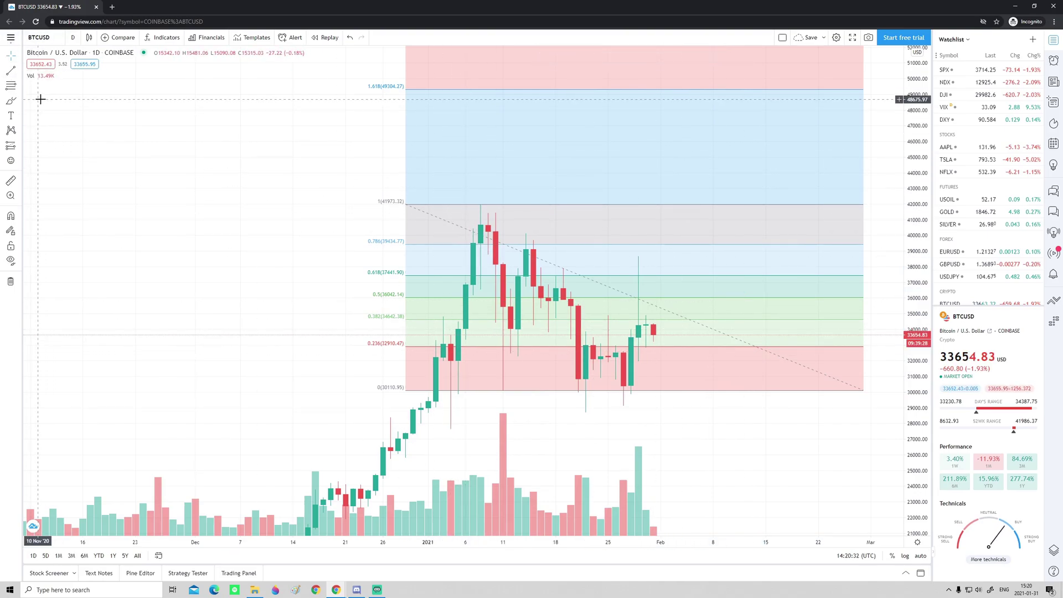
With the Brush, circle the mid-January high at the 0.786 level, and draw arrows down to the low and up to an ellipse at 0.618
click(10, 101)
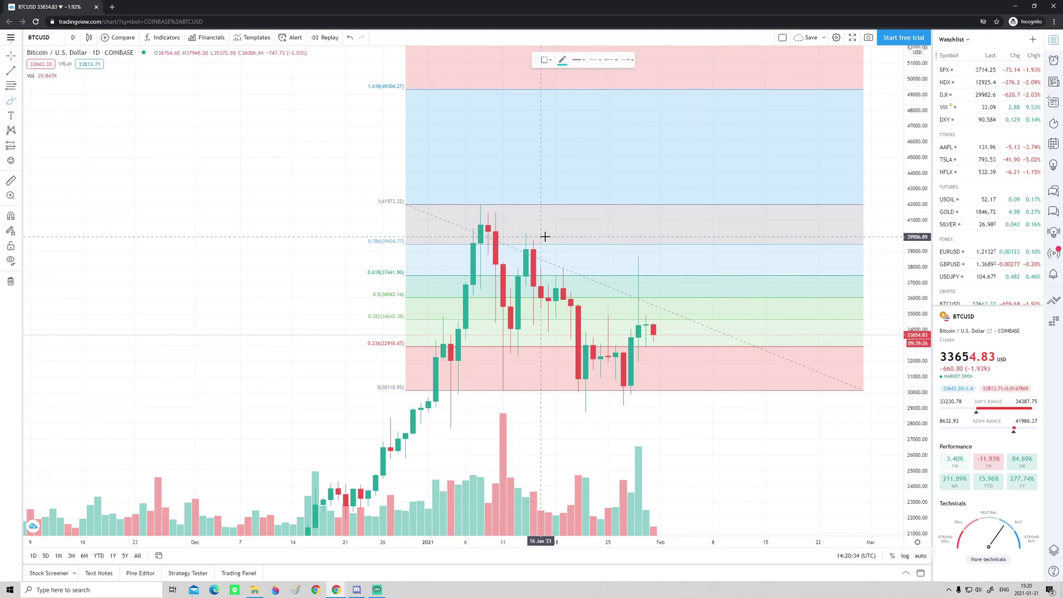
mouse_move(547, 238)
mouse_down()
mouse_move(513, 244)
mouse_move(528, 254)
mouse_move(547, 238)
mouse_up()
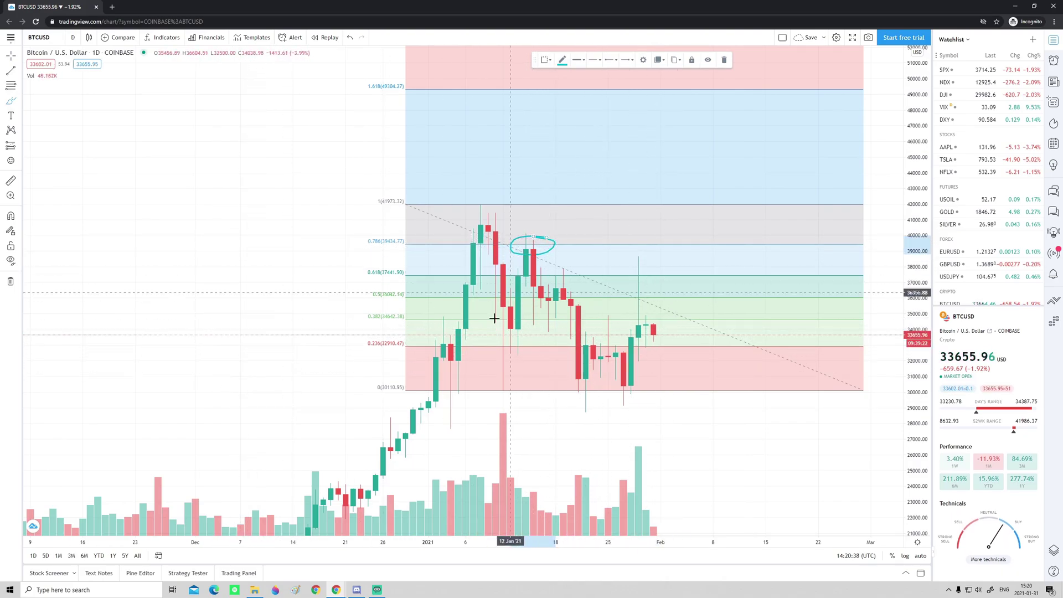
mouse_move(495, 361)
mouse_down()
mouse_move(481, 375)
mouse_move(531, 358)
mouse_move(576, 267)
mouse_move(591, 280)
mouse_move(542, 274)
mouse_move(600, 264)
mouse_up()
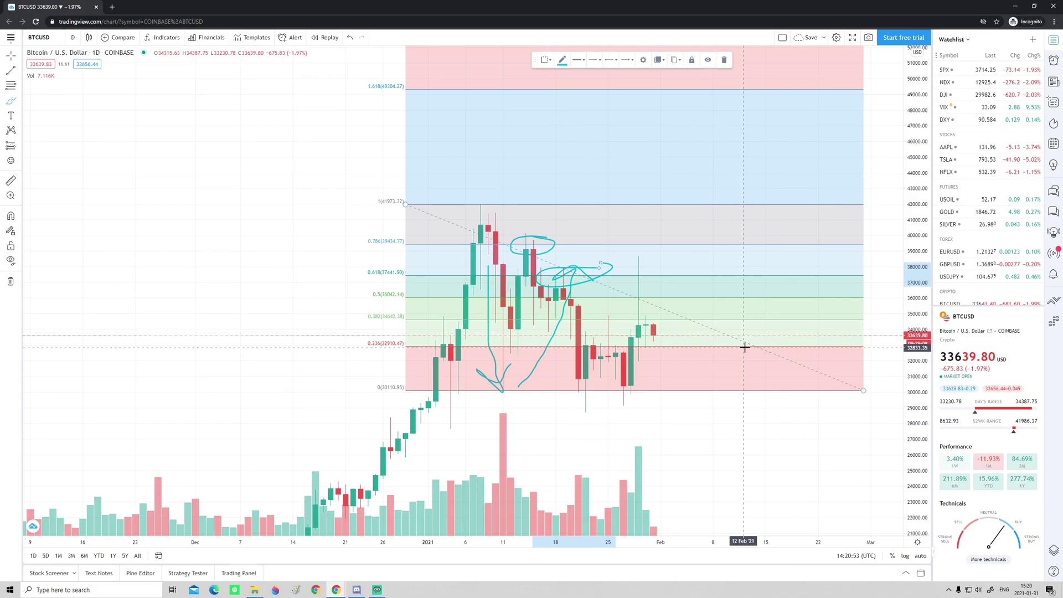
click(17, 86)
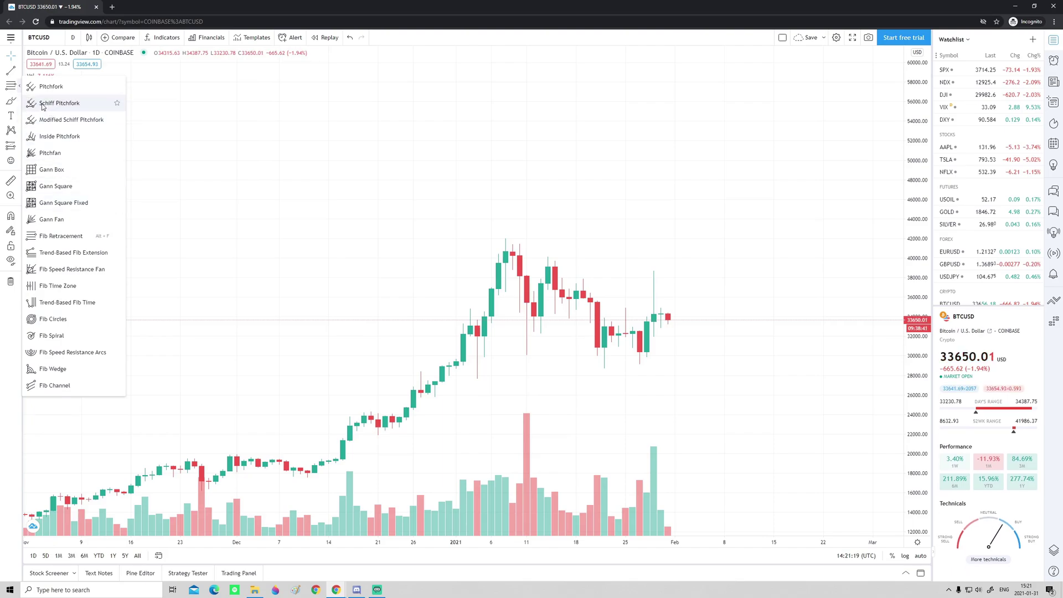
key(Escape)
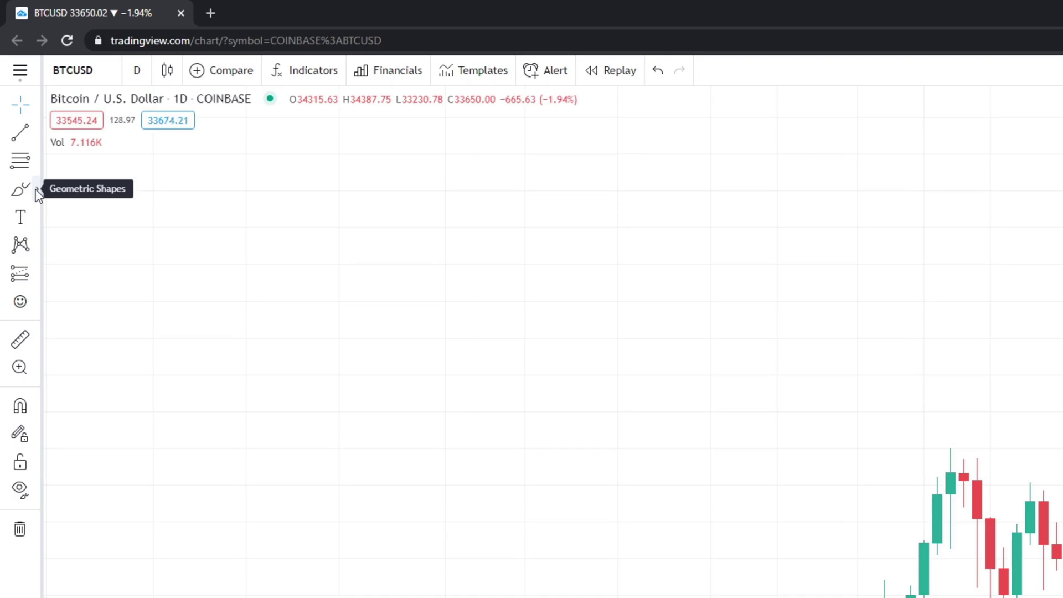
Draw a looping circular Brush stroke in the empty area above the candles, and delete it
click(37, 192)
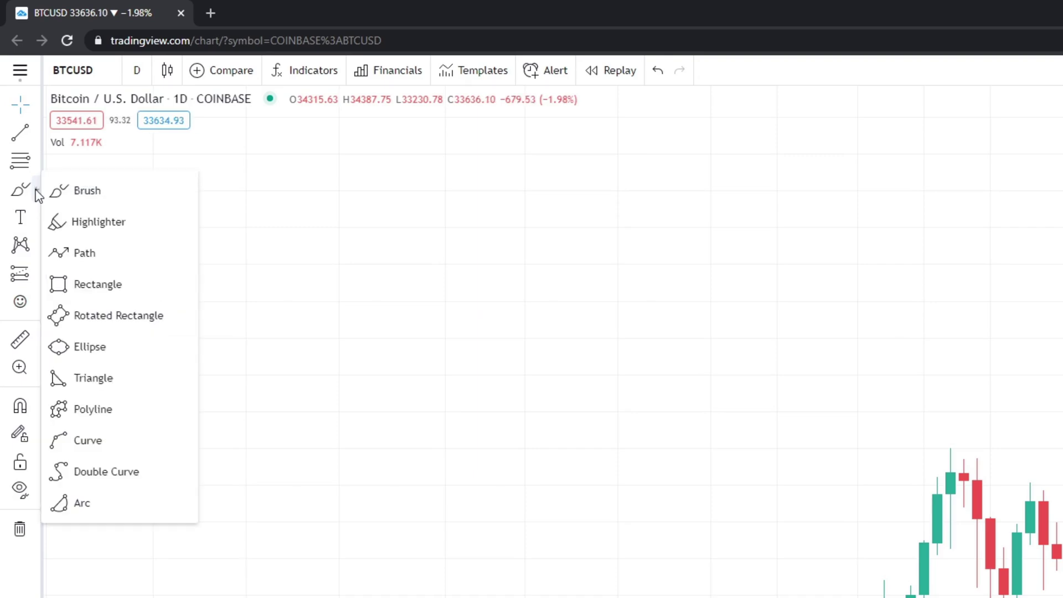
click(108, 193)
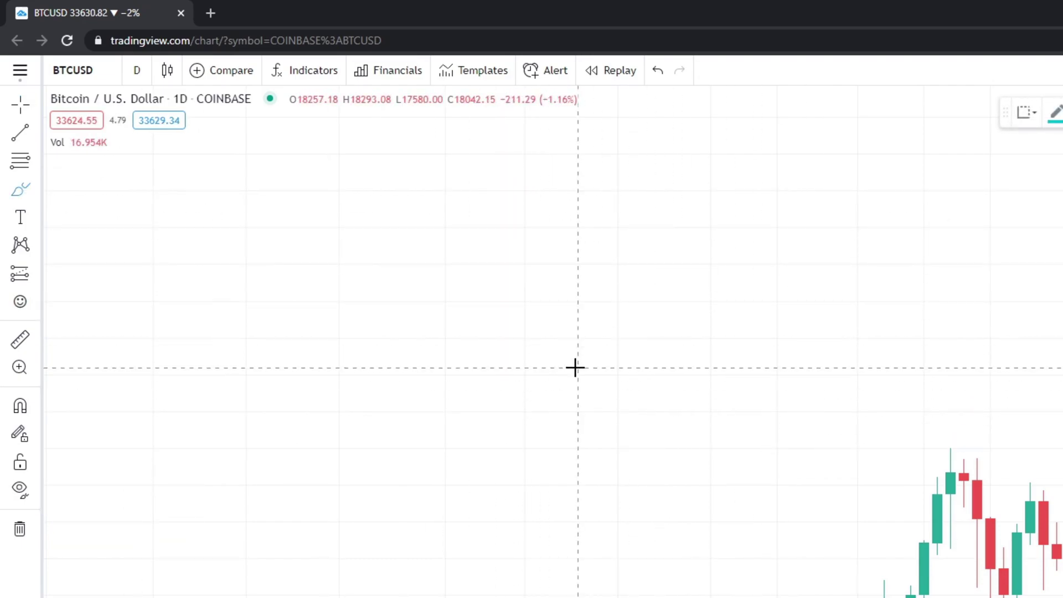
mouse_move(802, 242)
mouse_down()
mouse_move(693, 256)
mouse_move(777, 294)
mouse_move(684, 330)
mouse_move(743, 266)
mouse_up()
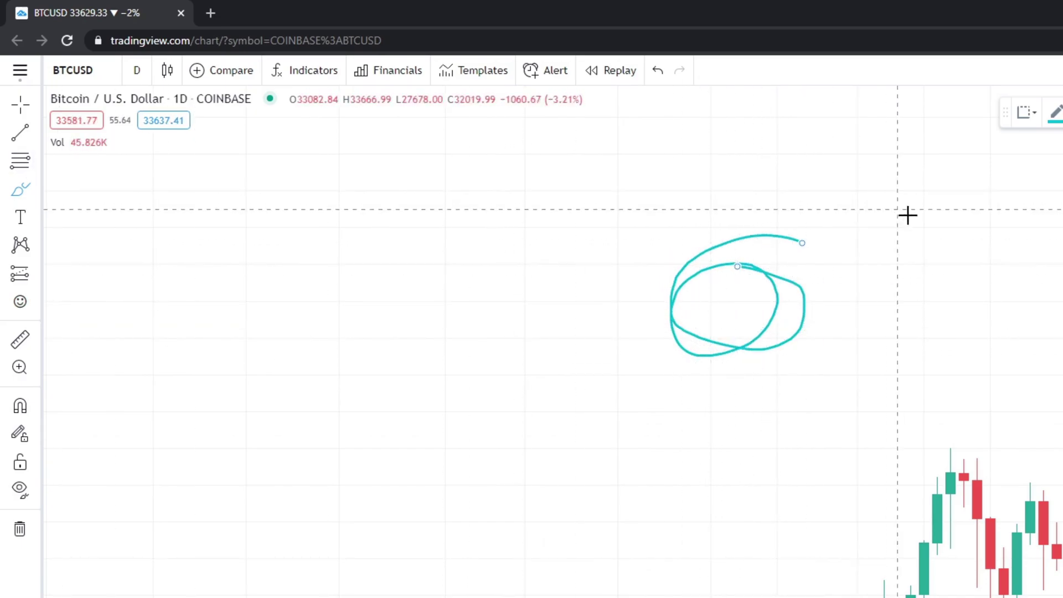
key(Delete)
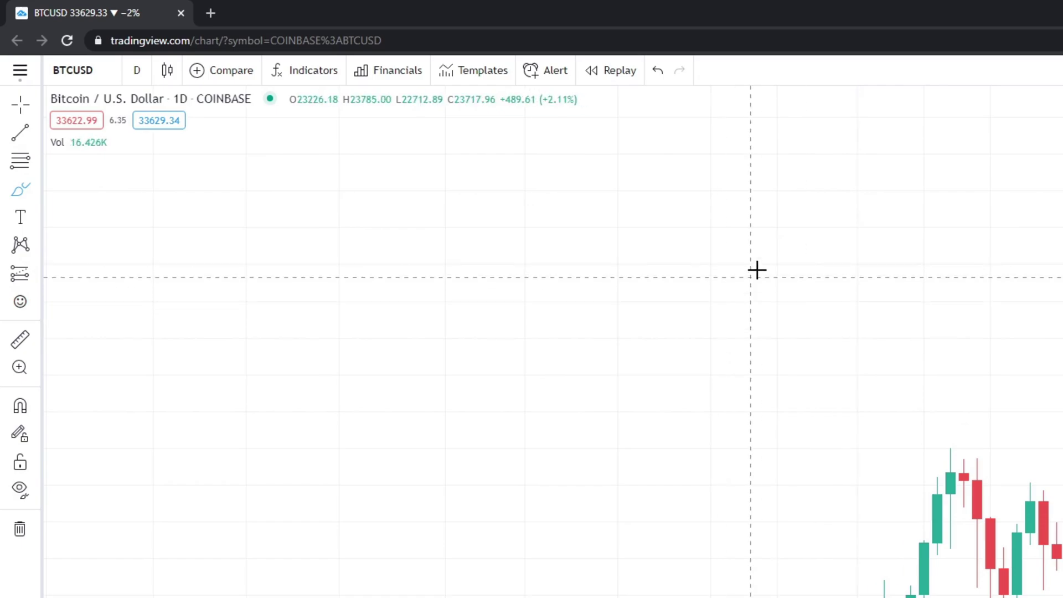
Draw a long winding Brush stroke above the January candles, and try to recolour it magenta
mouse_move(789, 242)
mouse_down()
mouse_move(739, 237)
mouse_move(886, 332)
mouse_move(826, 491)
mouse_move(1062, 327)
mouse_up()
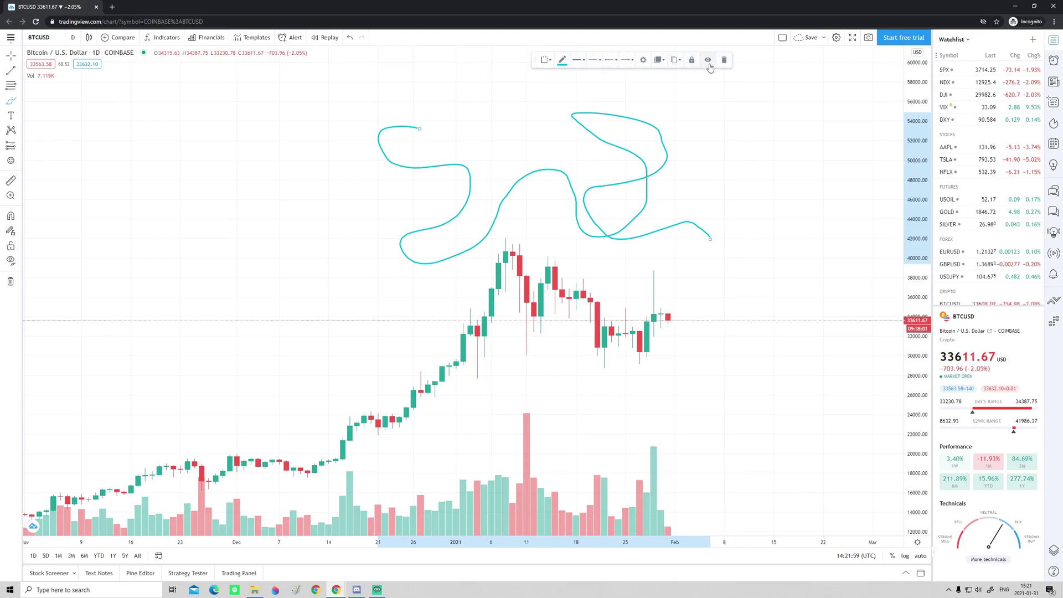
click(563, 61)
click(563, 61)
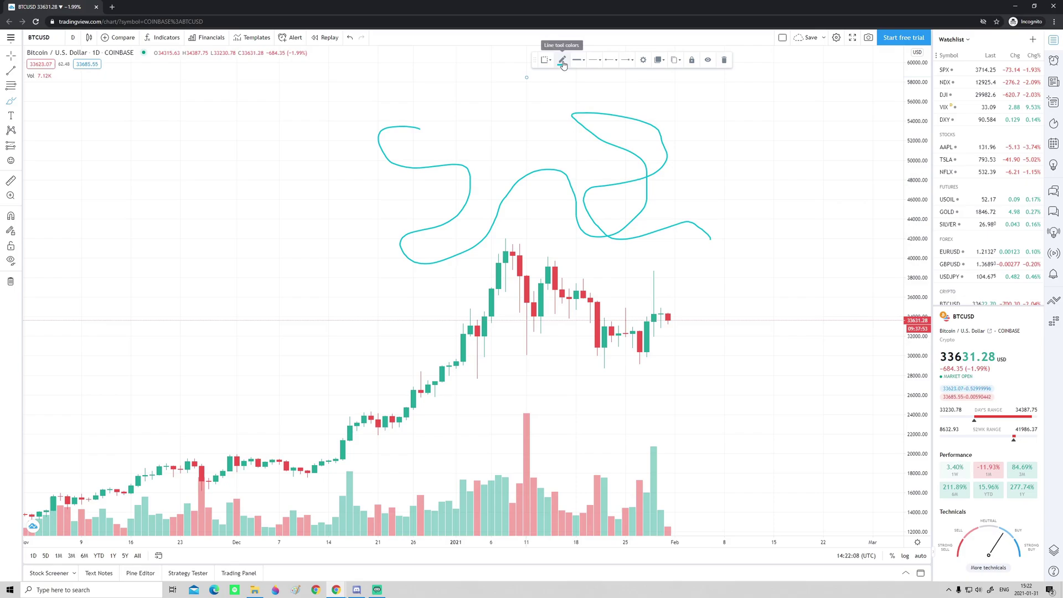
click(563, 61)
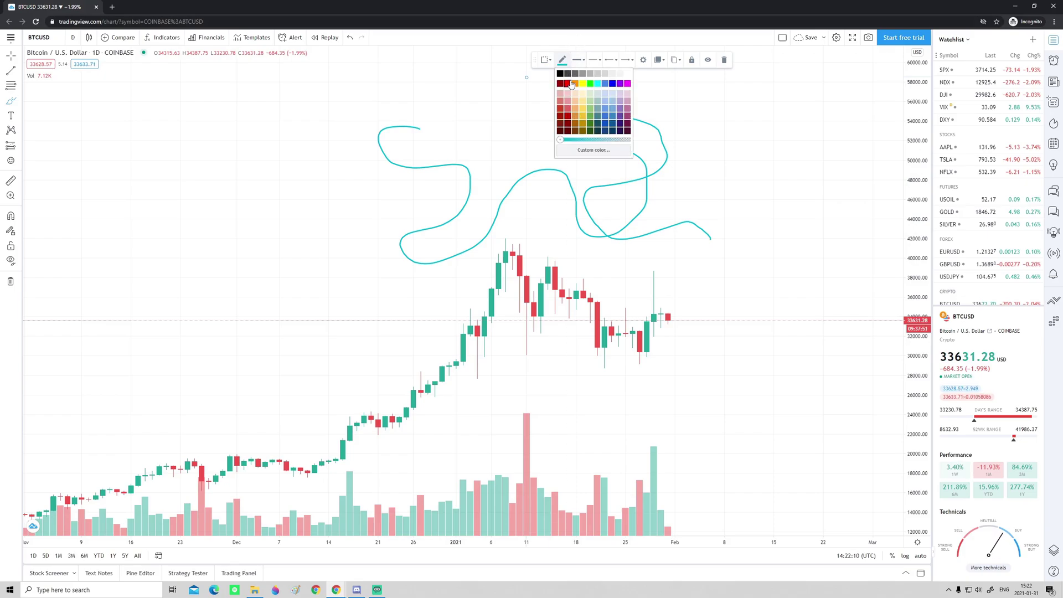
click(627, 84)
mouse_move(477, 98)
mouse_down()
mouse_move(518, 159)
mouse_move(435, 83)
mouse_move(421, 87)
mouse_up()
key(Delete)
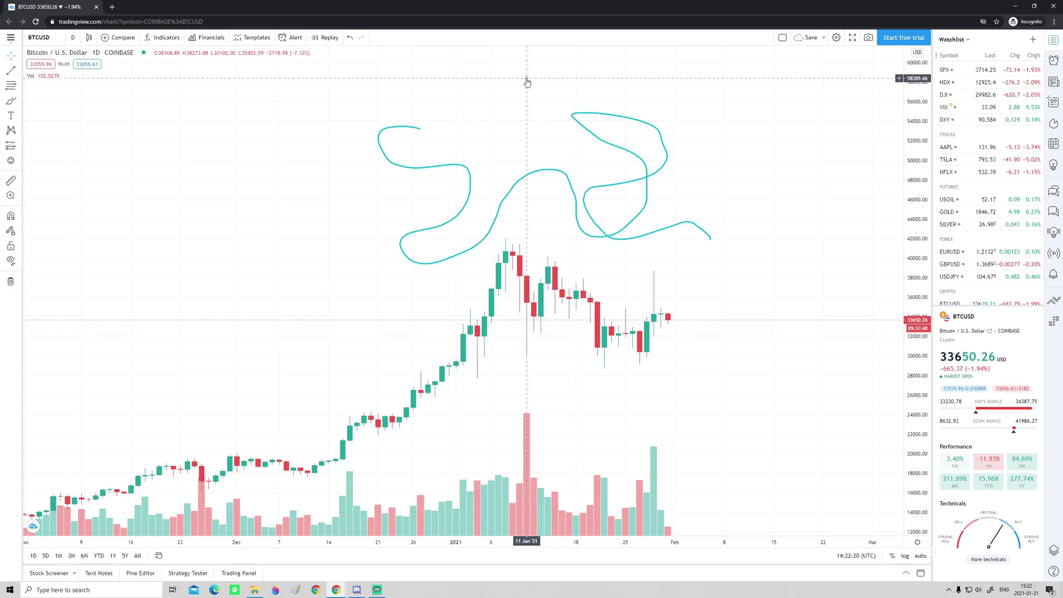
Select the winding Brush stroke, change its line colour to magenta, and delete it
click(18, 60)
click(55, 57)
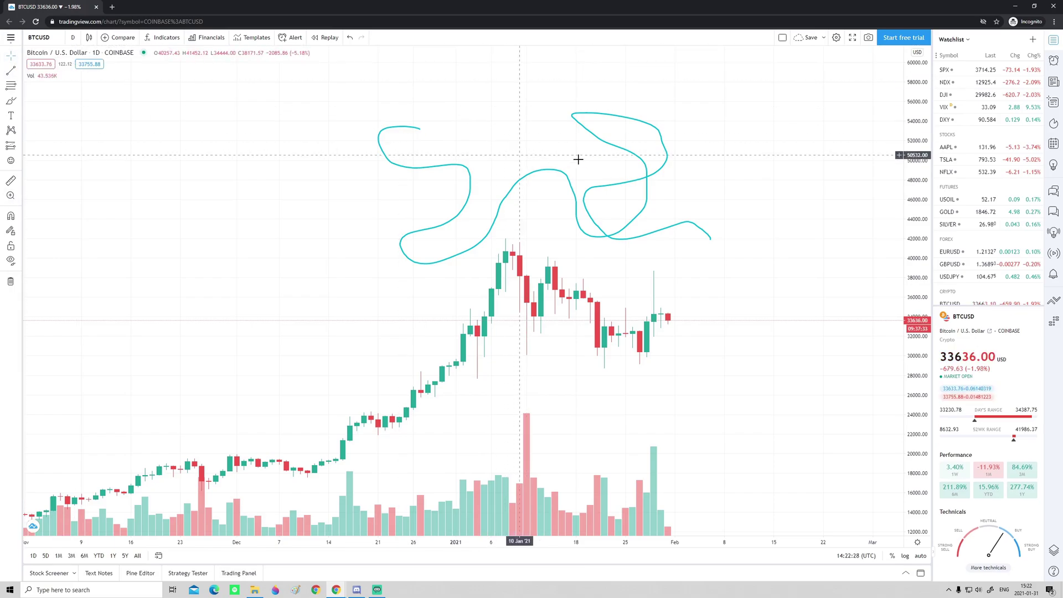
click(639, 121)
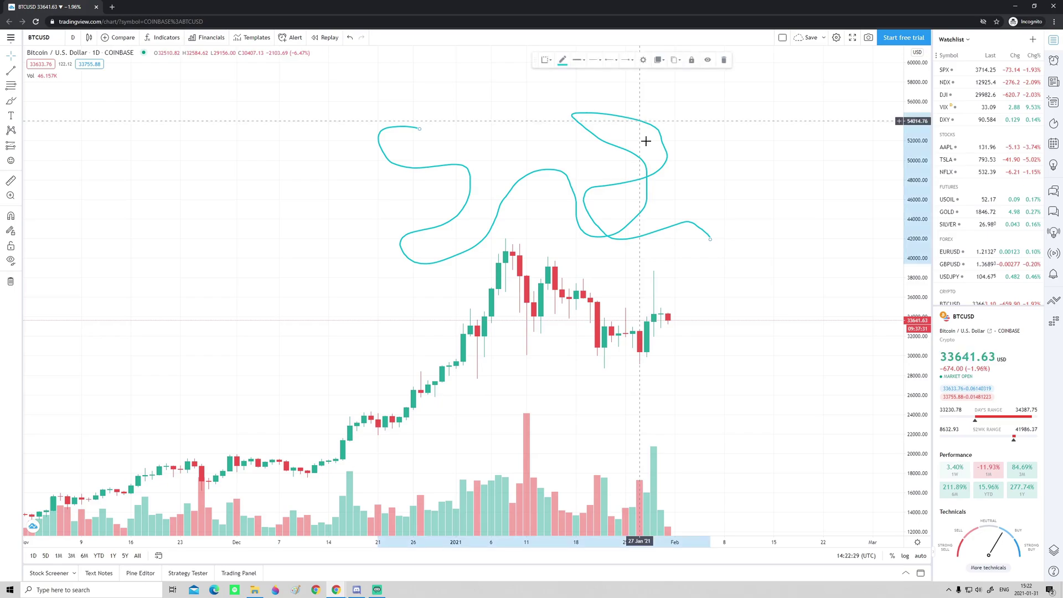
click(563, 60)
click(627, 84)
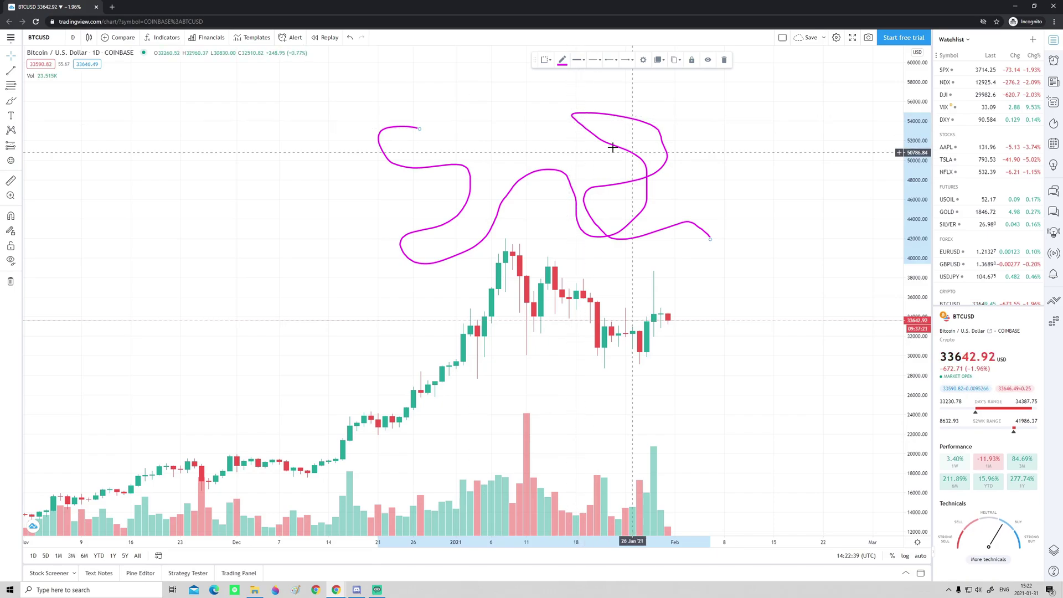
key(Delete)
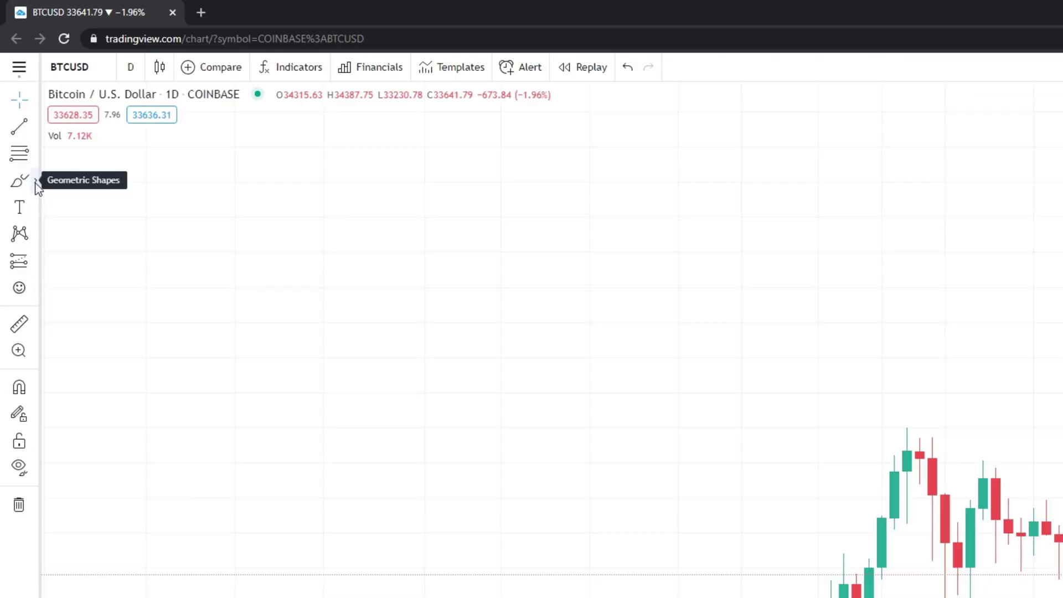
Draw a tall purple rectangle with the Rectangle tool above the January 2021 high, and delete it
click(20, 102)
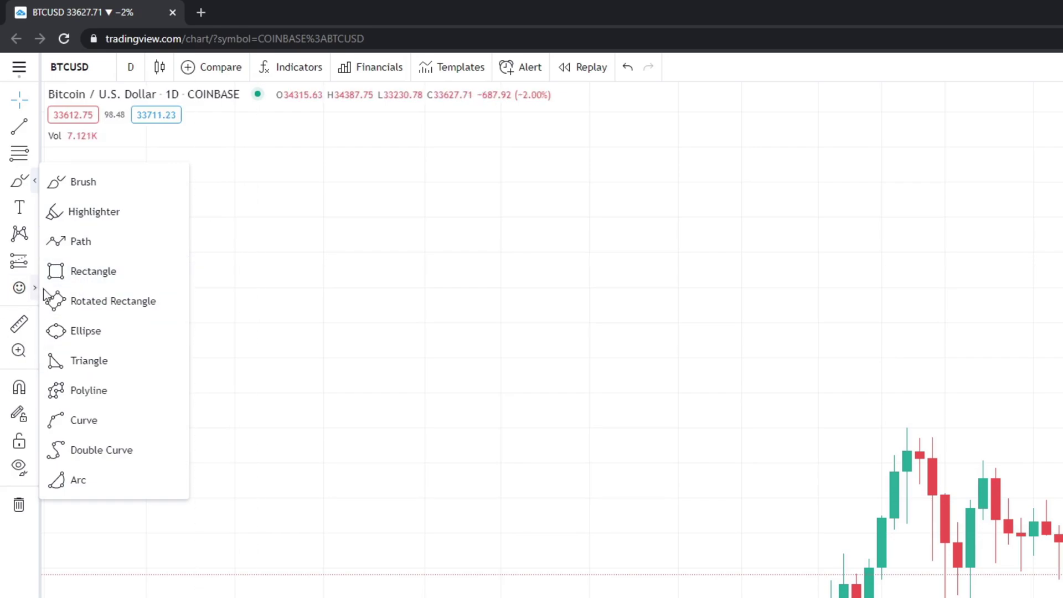
click(101, 277)
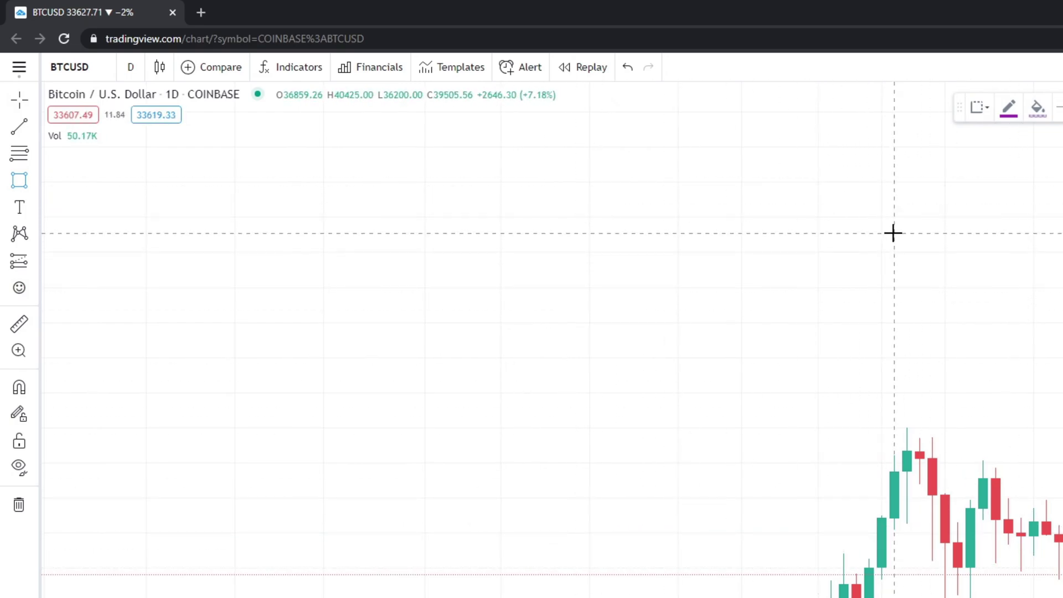
click(843, 199)
click(894, 267)
drag(895, 267, 962, 347)
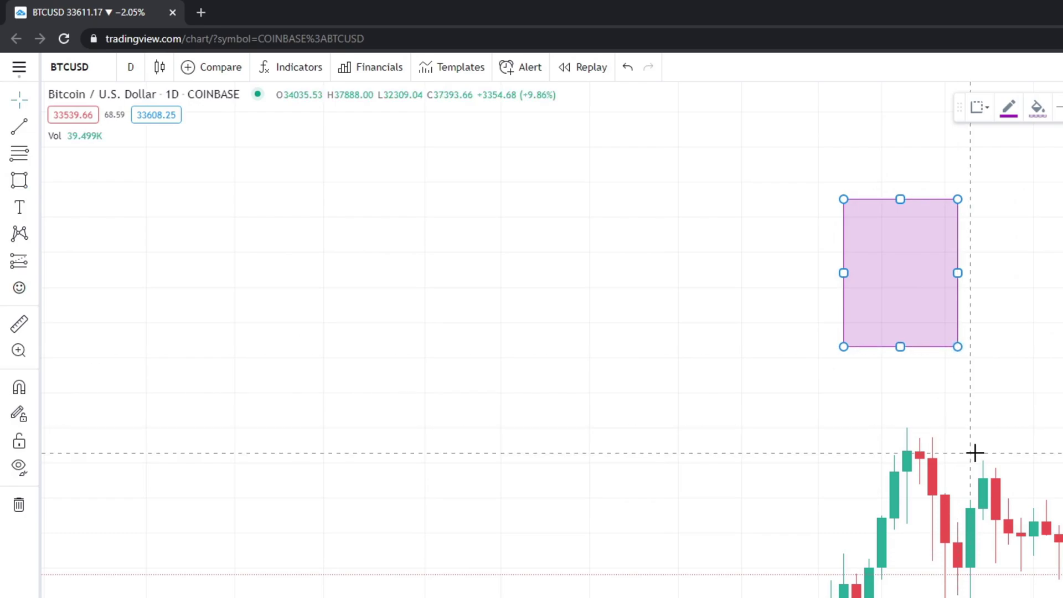
key(Delete)
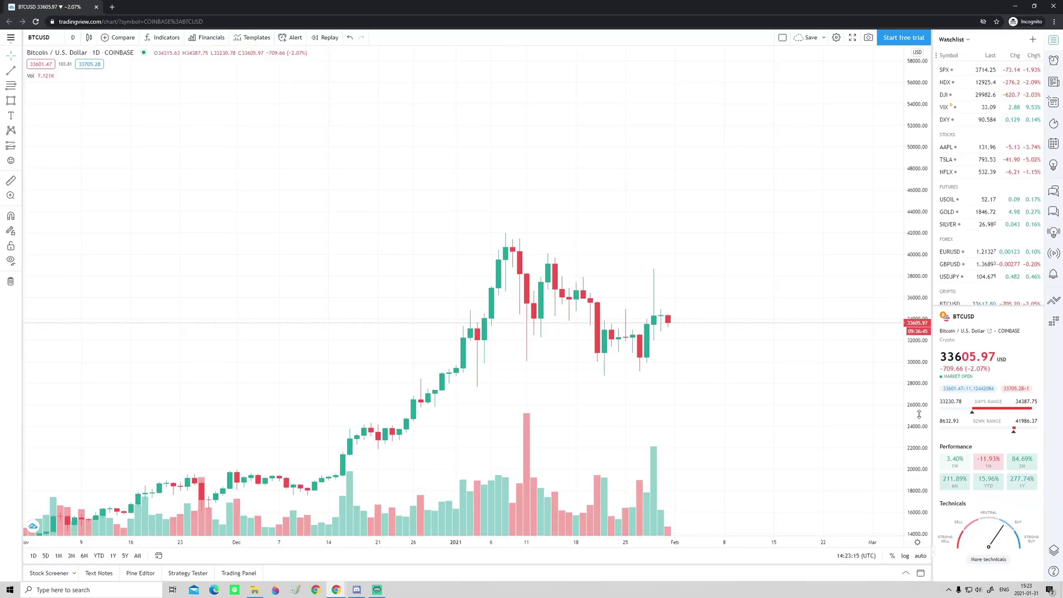
Draw a falling trend line from the 8 January 2021 high at about 42045 to 13 February at about 30385
drag(568, 398, 582, 313)
scroll(582, 314, up, 2)
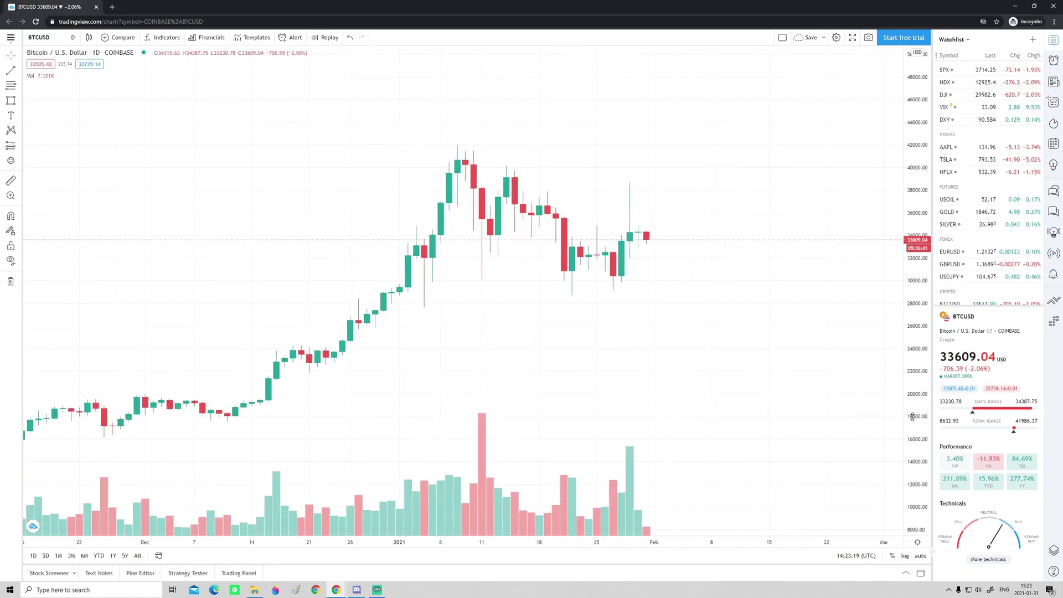
click(9, 74)
drag(471, 145, 767, 303)
Draw a rising trend line from the 4 January 2021 low at about 27670 to 15 February at about 30261, closing the triangle
click(11, 72)
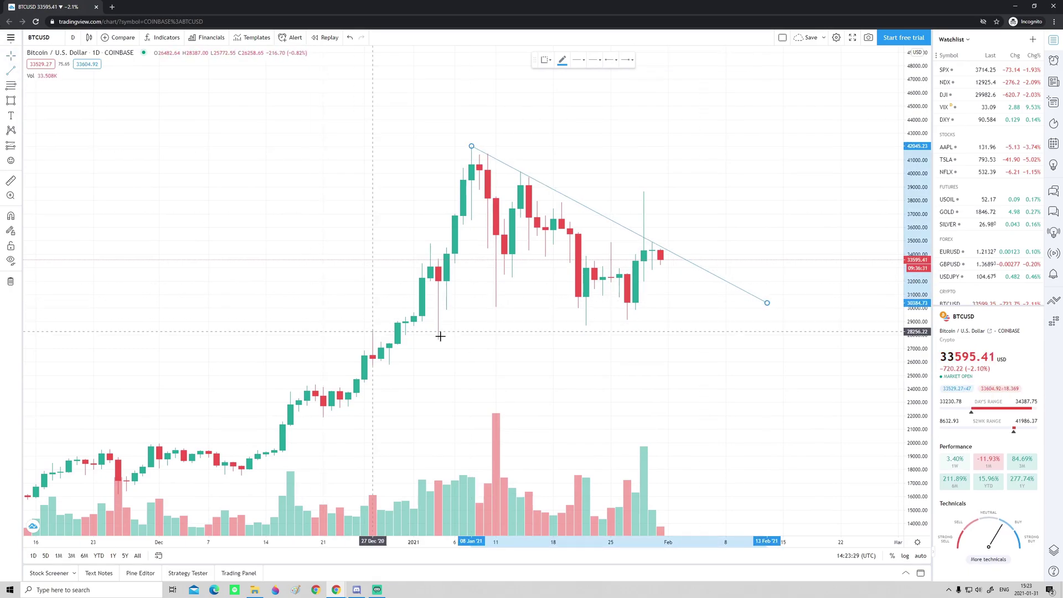
drag(438, 339, 766, 307)
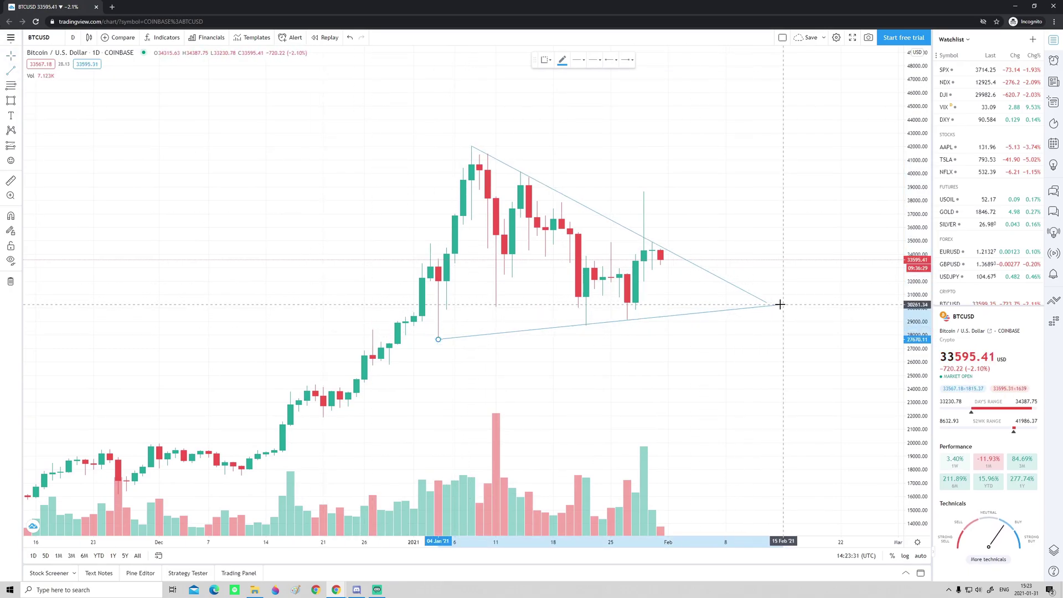
click(781, 304)
drag(917, 266, 933, 278)
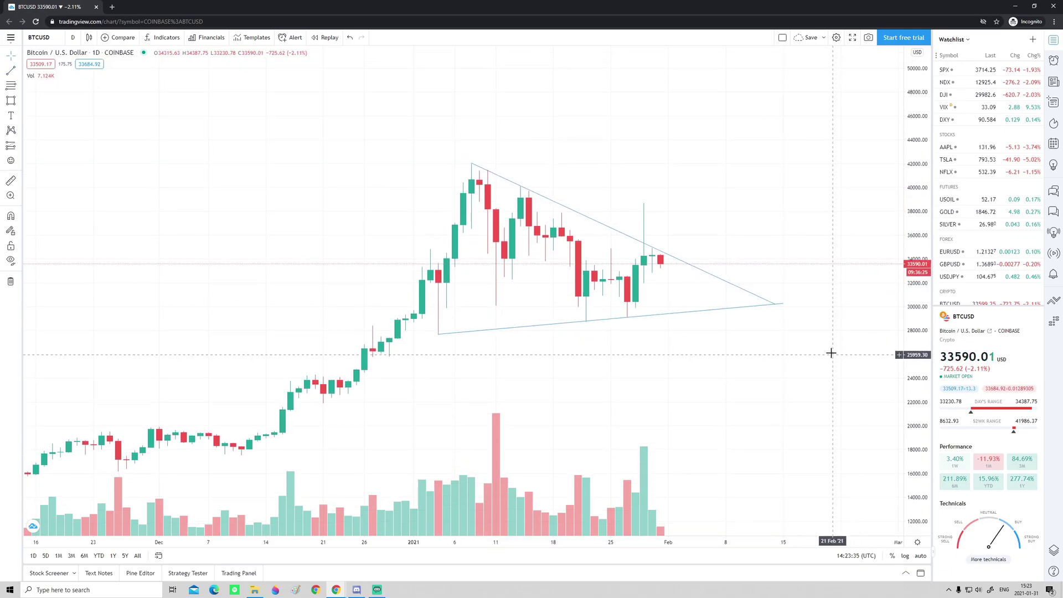
Draw a purple rectangle across the triangle's height from 7 January 2021 at about 42054 to 10 January at about 28119
click(10, 101)
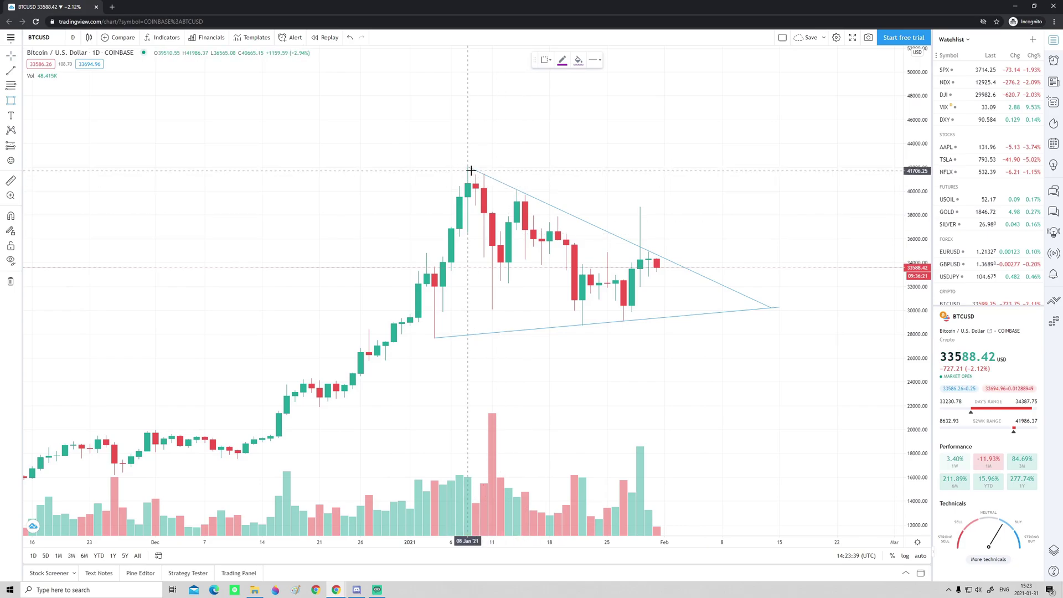
click(468, 167)
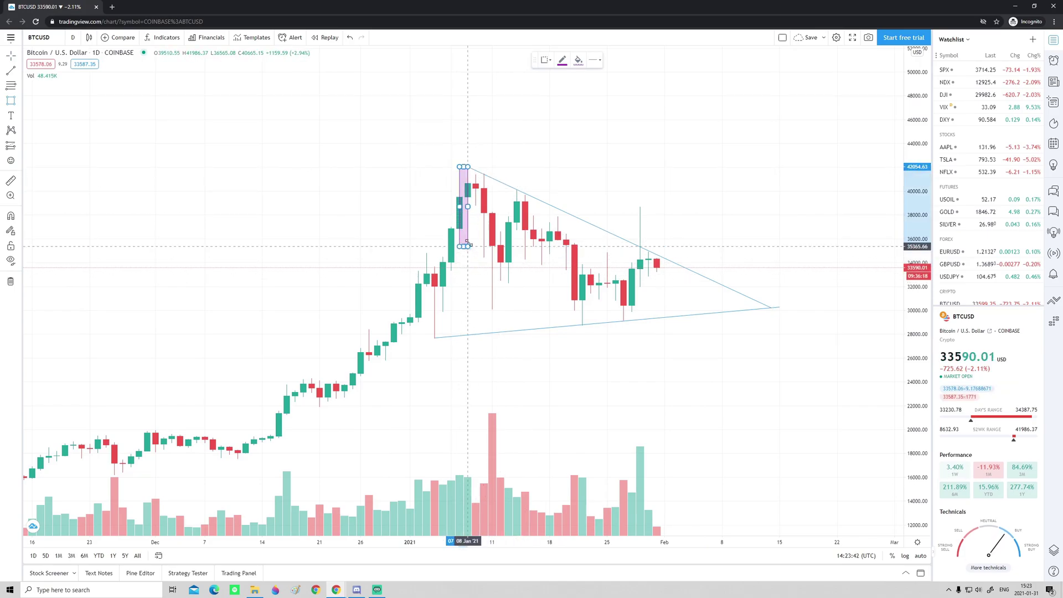
click(469, 240)
mouse_move(469, 240)
mouse_down()
mouse_move(486, 283)
mouse_move(486, 333)
mouse_up()
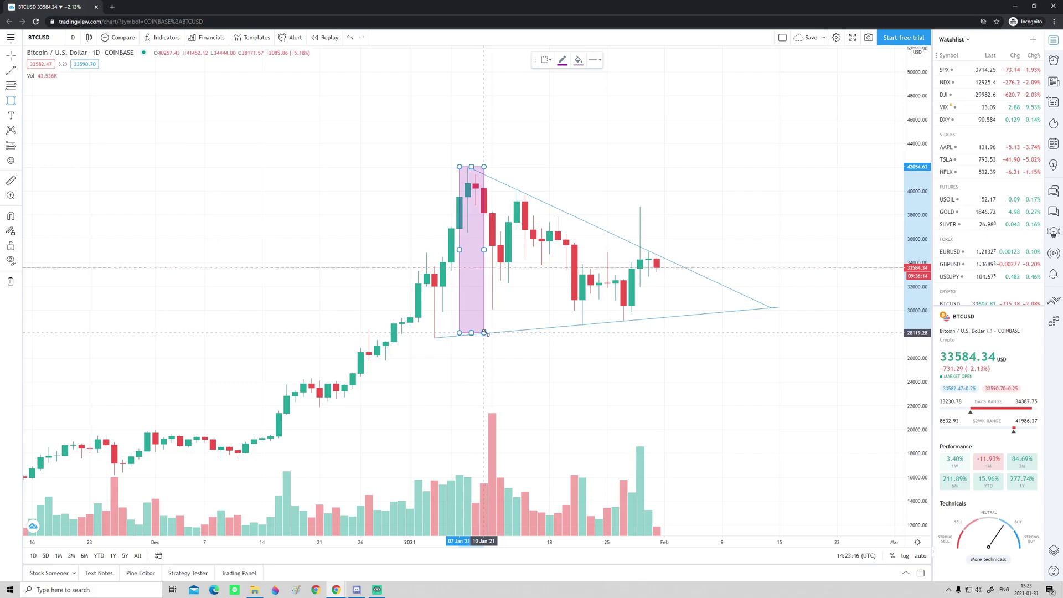
Place a copy of the rectangle above the upper trend line, from about 34564 to 48499, spanning 31 January to 3 February
click(18, 57)
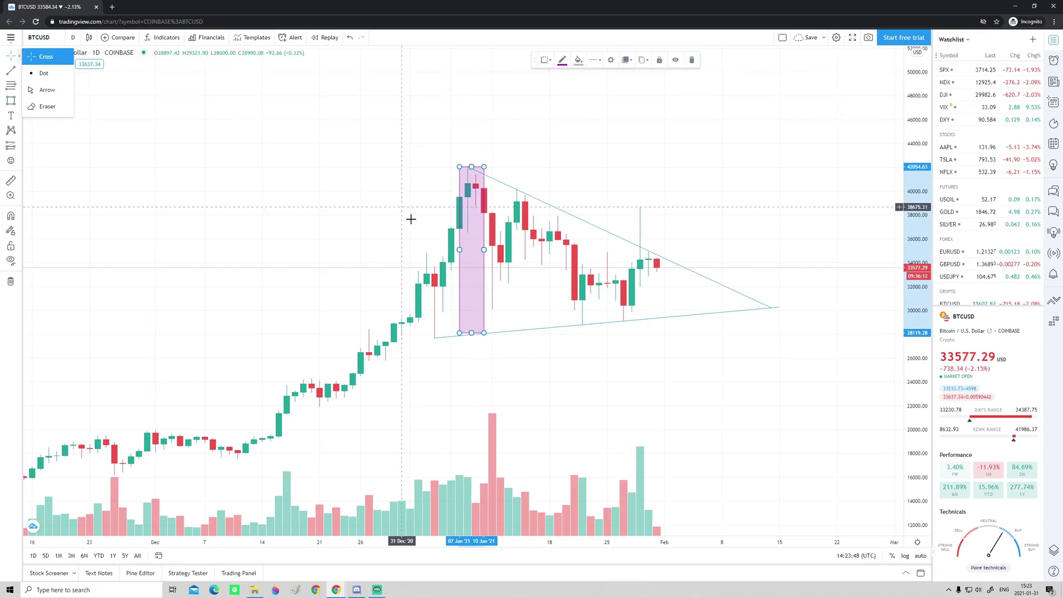
click(42, 56)
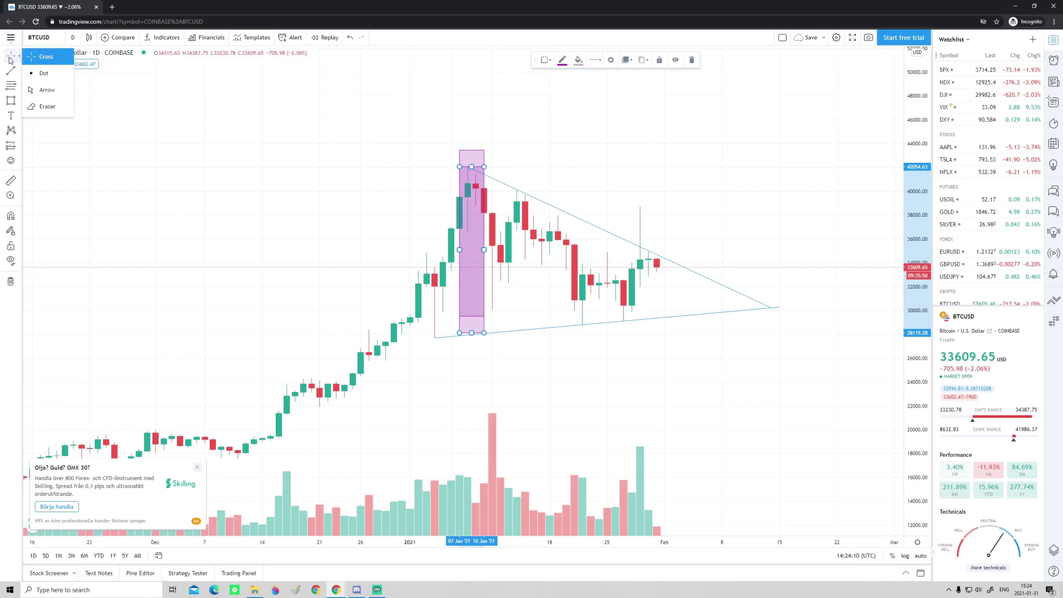
drag(485, 217, 652, 167)
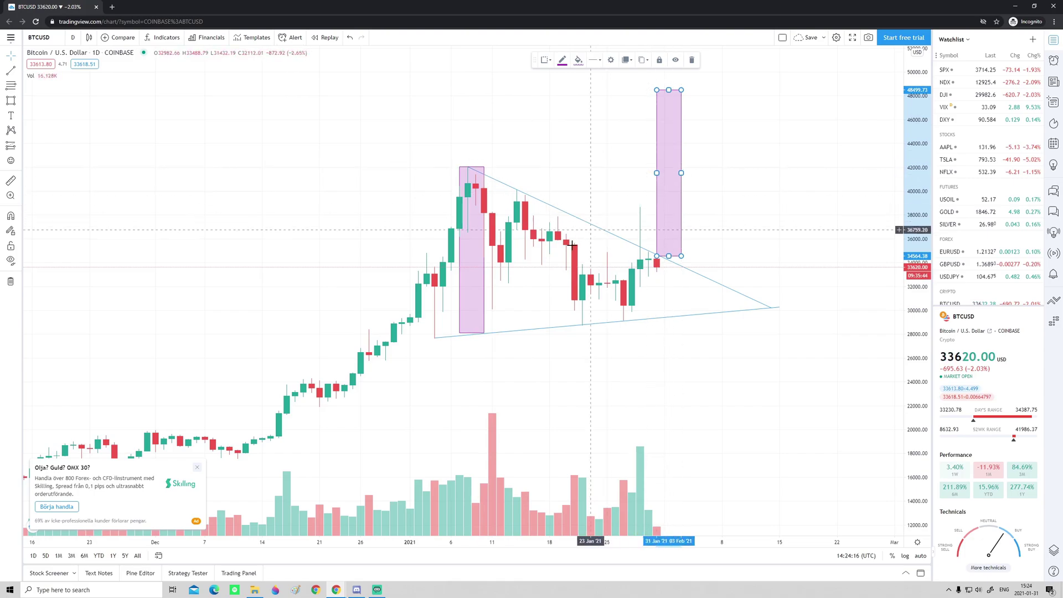
Circle the lower and upper ends of the copied rectangle with magenta Brush strokes
click(10, 101)
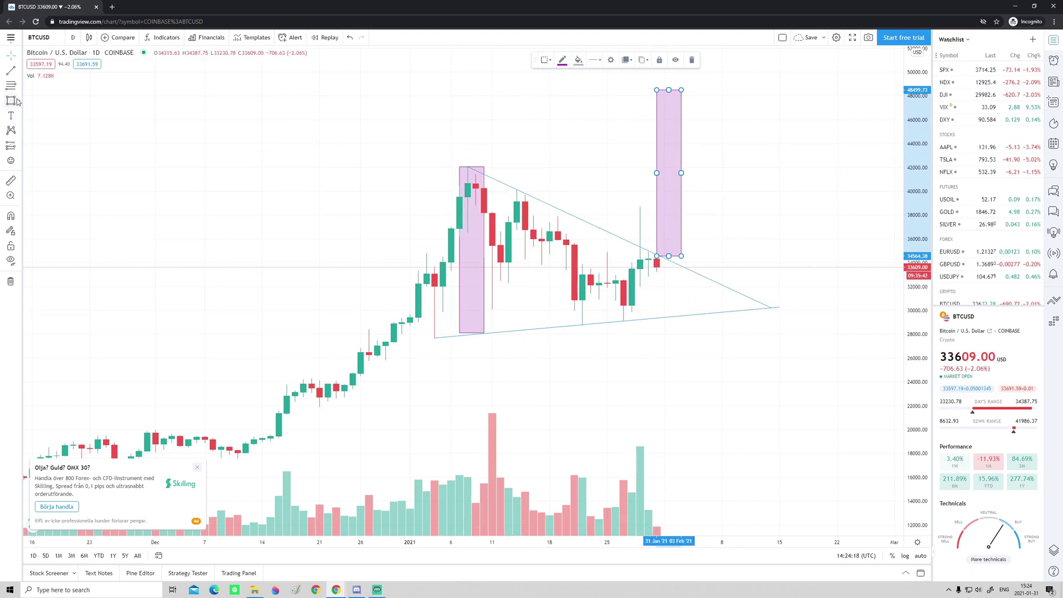
mouse_move(676, 247)
mouse_down()
mouse_move(652, 249)
mouse_move(680, 253)
mouse_up()
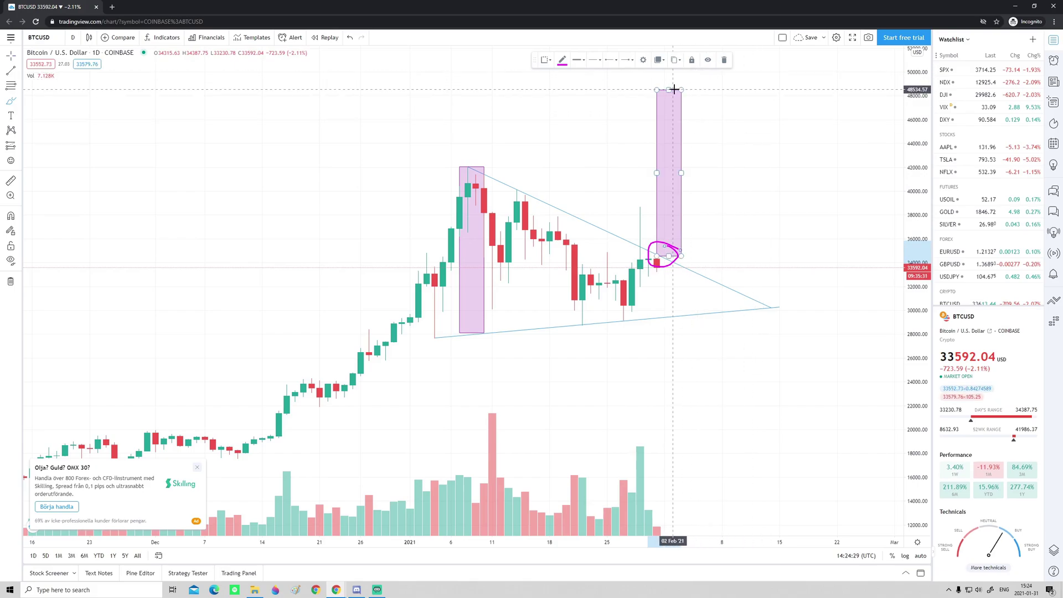
mouse_move(689, 87)
mouse_down()
mouse_move(640, 89)
mouse_move(692, 88)
mouse_up()
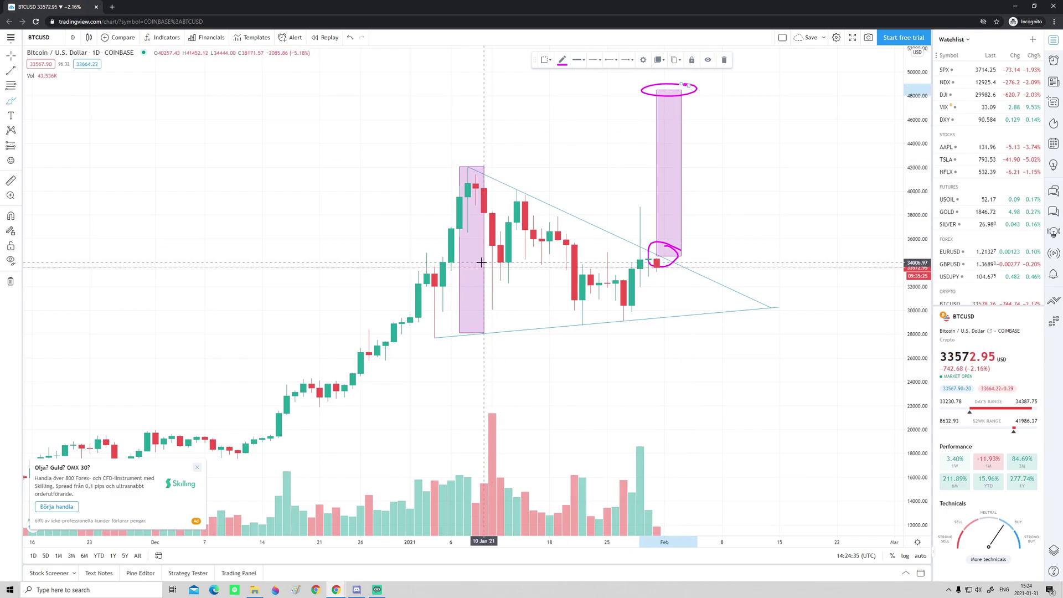
Place another copy of the rectangle below the lower trend line, from about 29408 down to 15472, spanning 31 January to 3 February
click(11, 56)
mouse_move(474, 260)
mouse_down()
mouse_move(591, 272)
mouse_move(676, 346)
mouse_move(681, 391)
mouse_up()
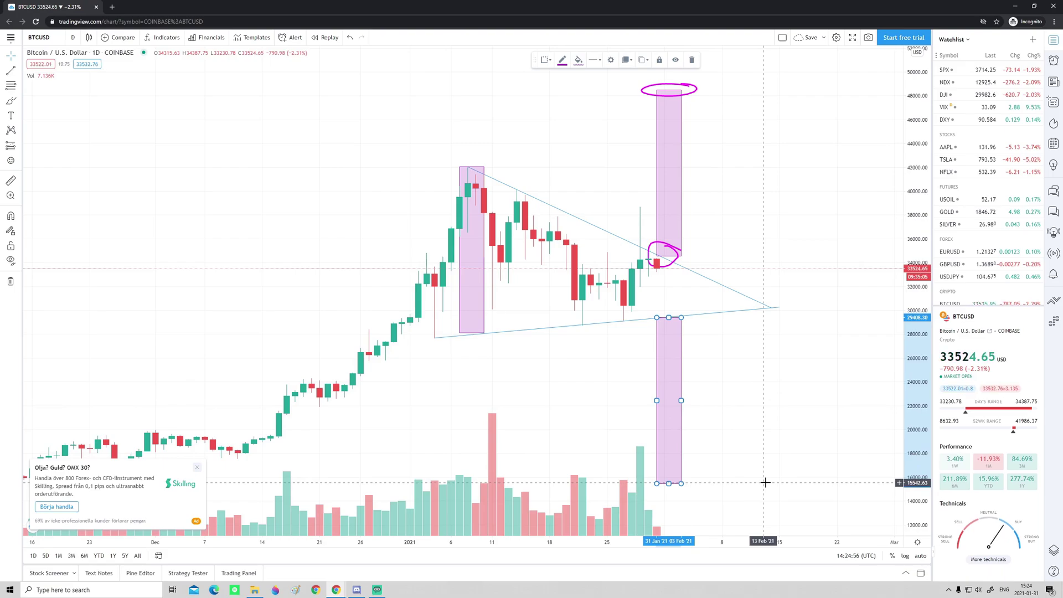
click(15, 59)
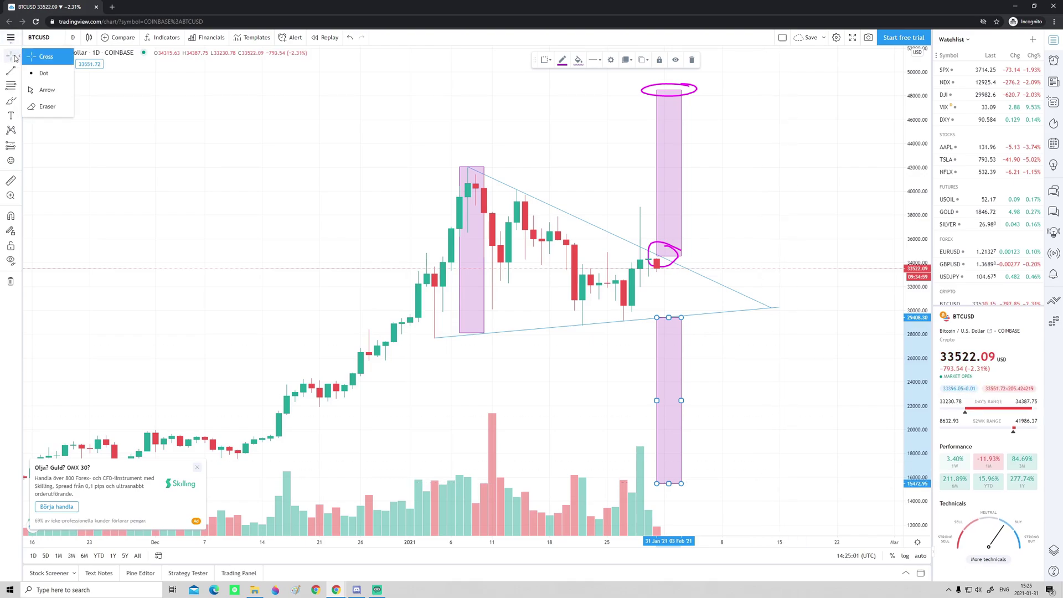
Delete the three purple rectangles and both magenta Brush circles
click(681, 391)
key(Delete)
click(685, 177)
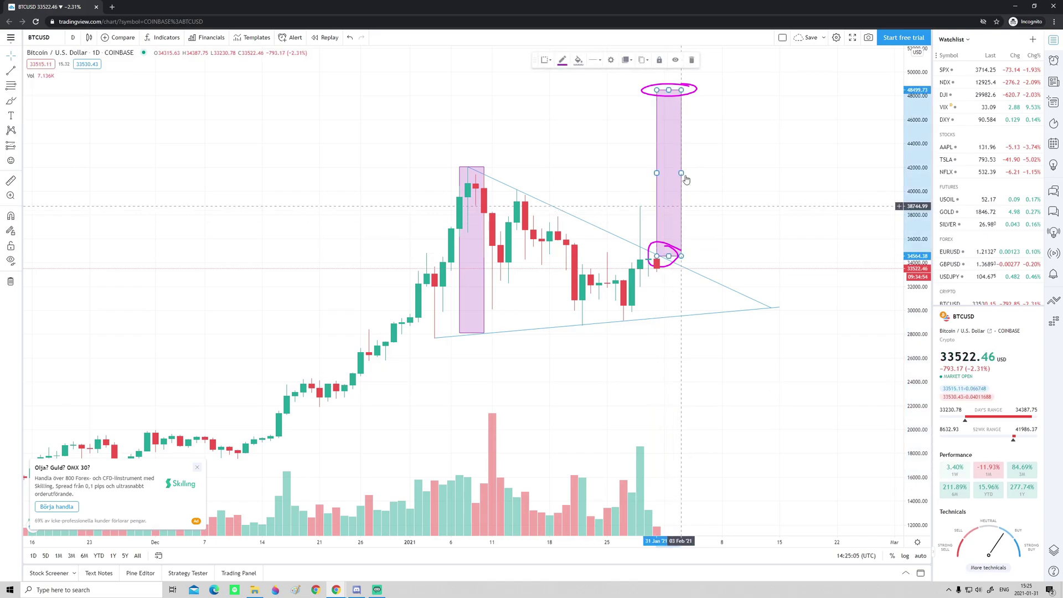
key(Delete)
click(680, 90)
key(Delete)
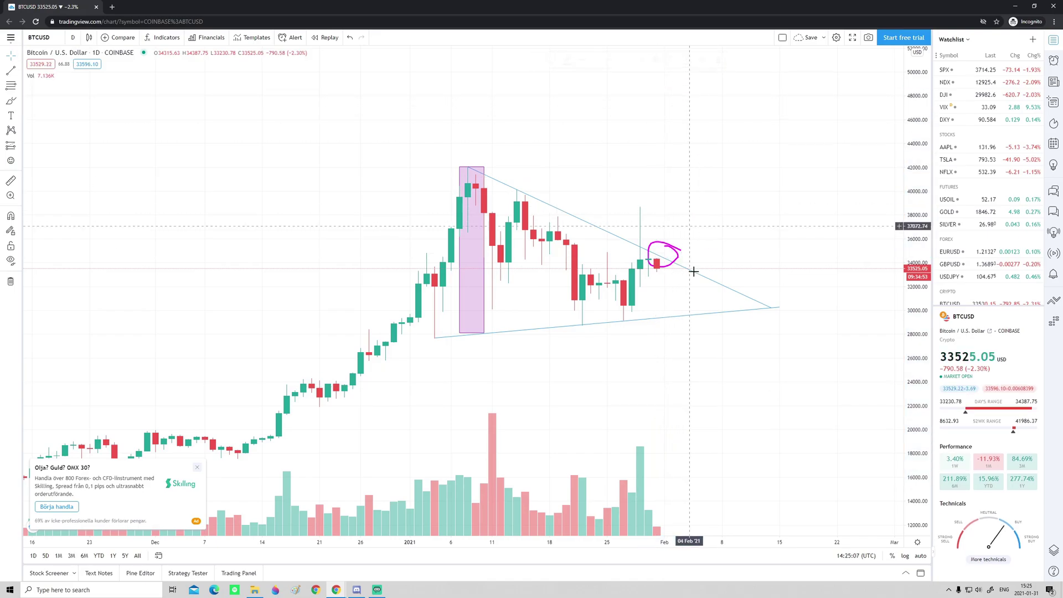
click(664, 246)
key(Delete)
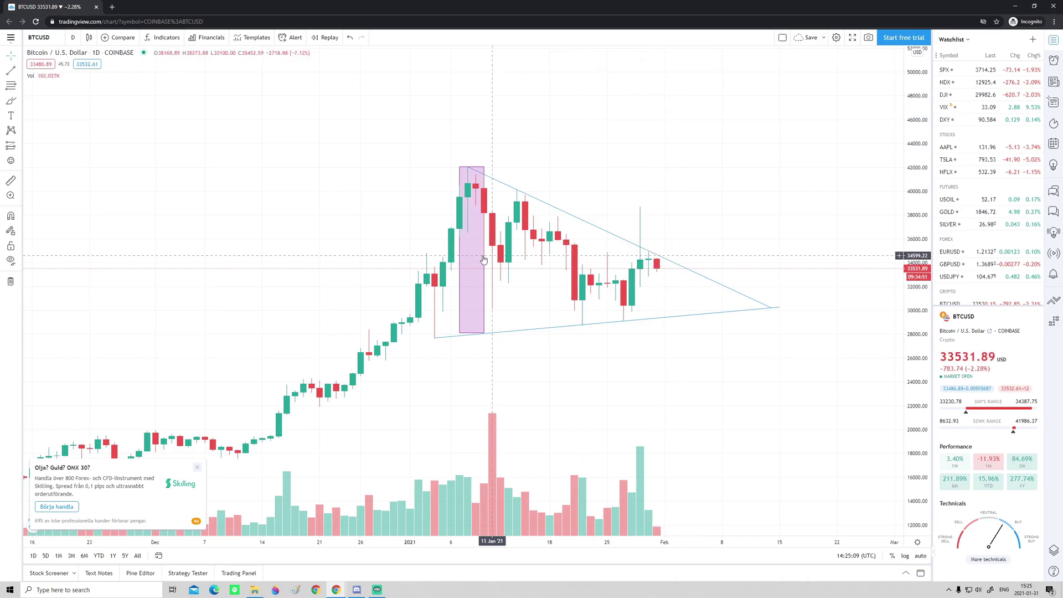
click(482, 255)
key(Delete)
Place a text note reading "This is bullish!!!" at 7 December 2020 near 45229, and delete it
click(20, 101)
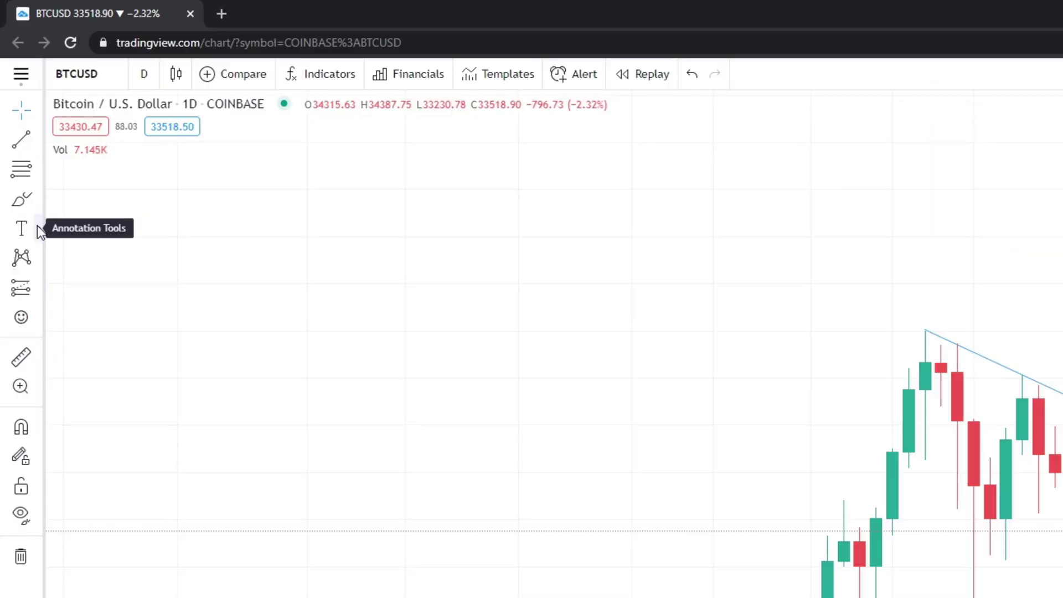
click(19, 227)
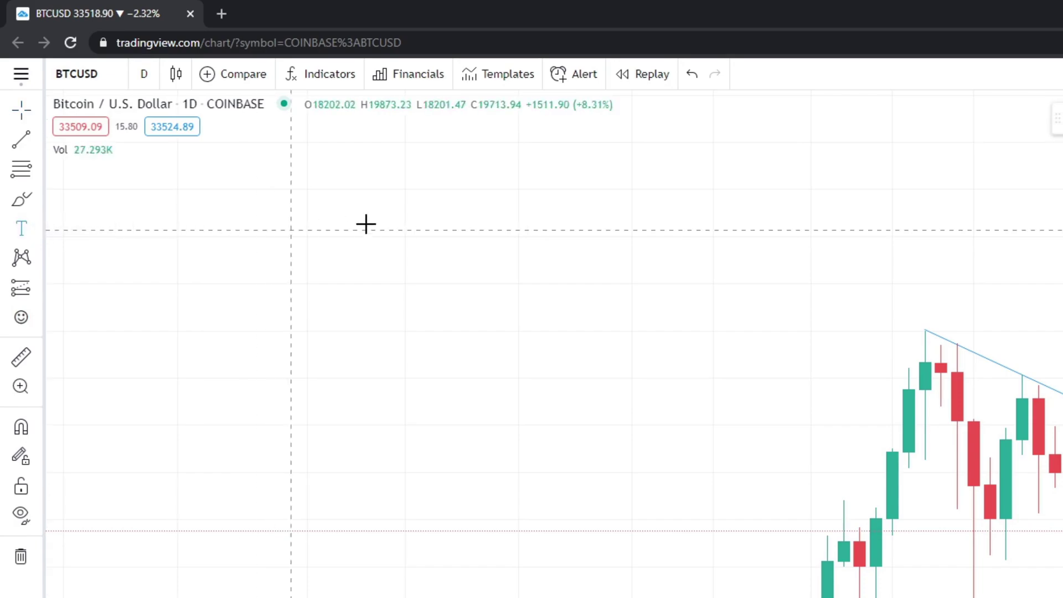
click(417, 268)
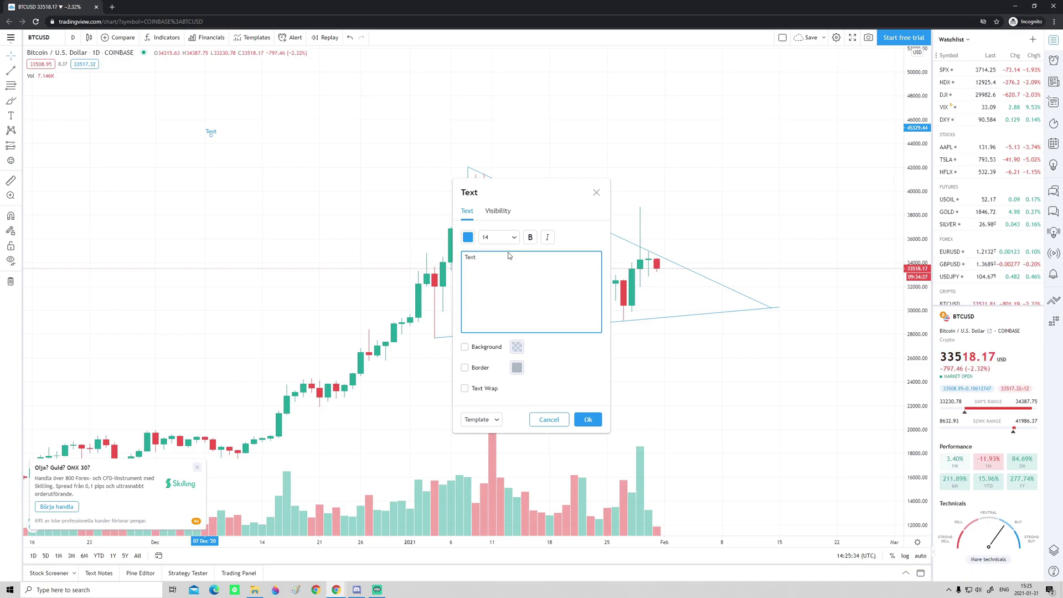
text(This is bul)
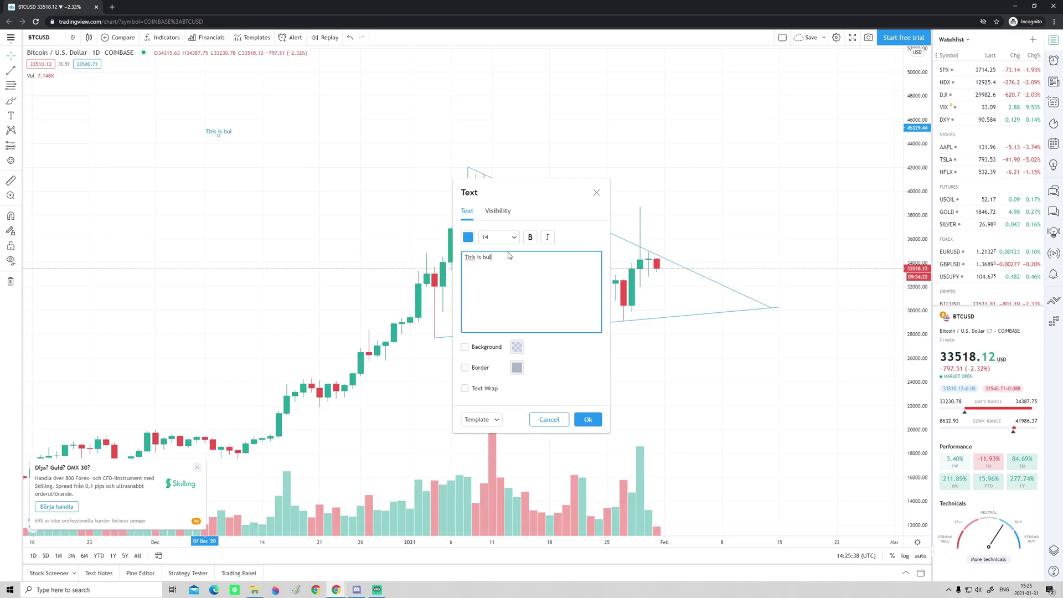
text(lish!!!!)
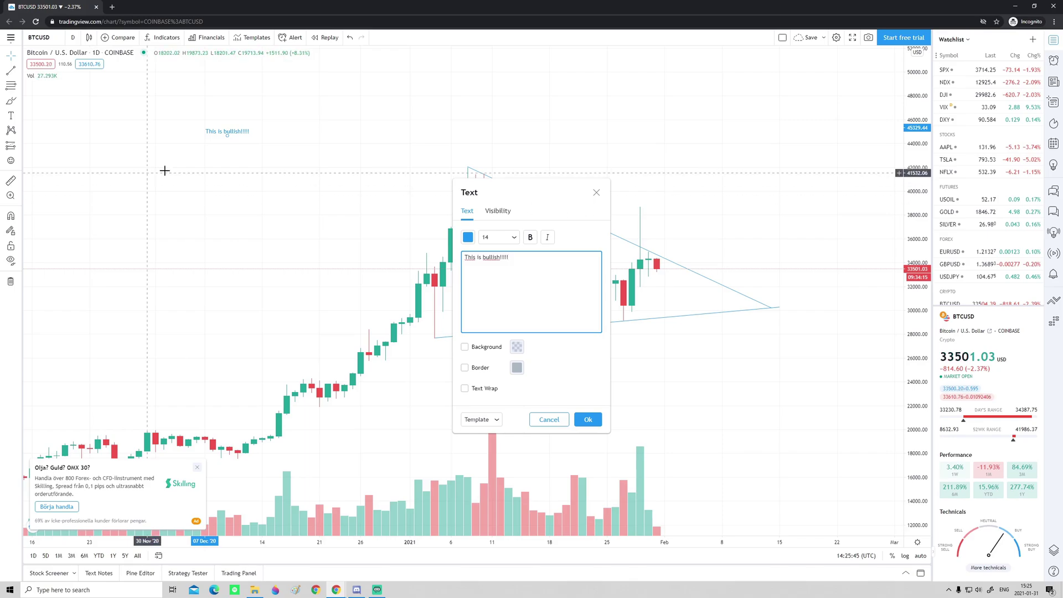
key(BackSpace)
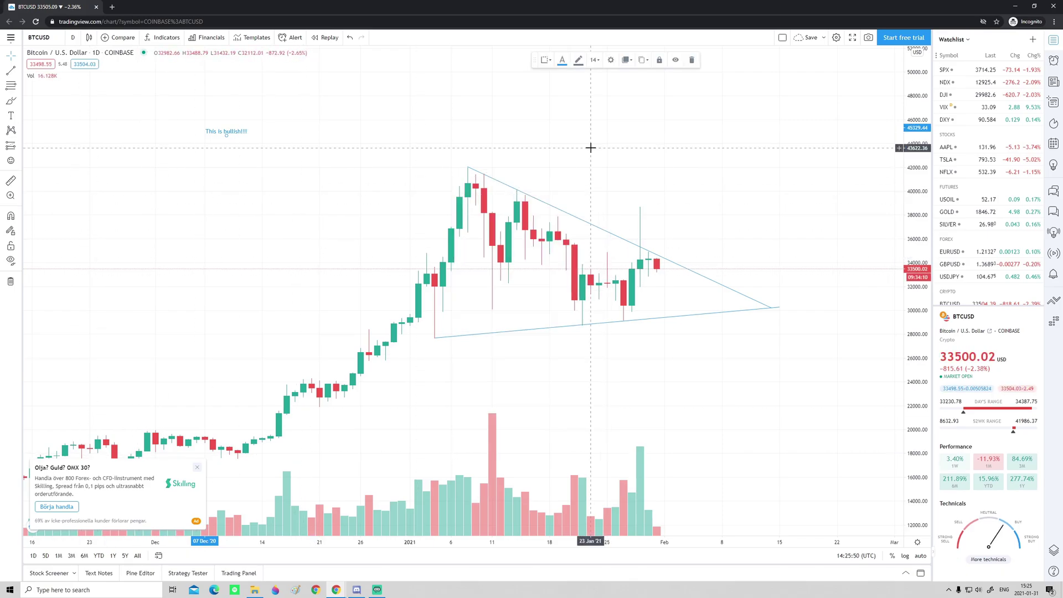
click(588, 147)
key(Delete)
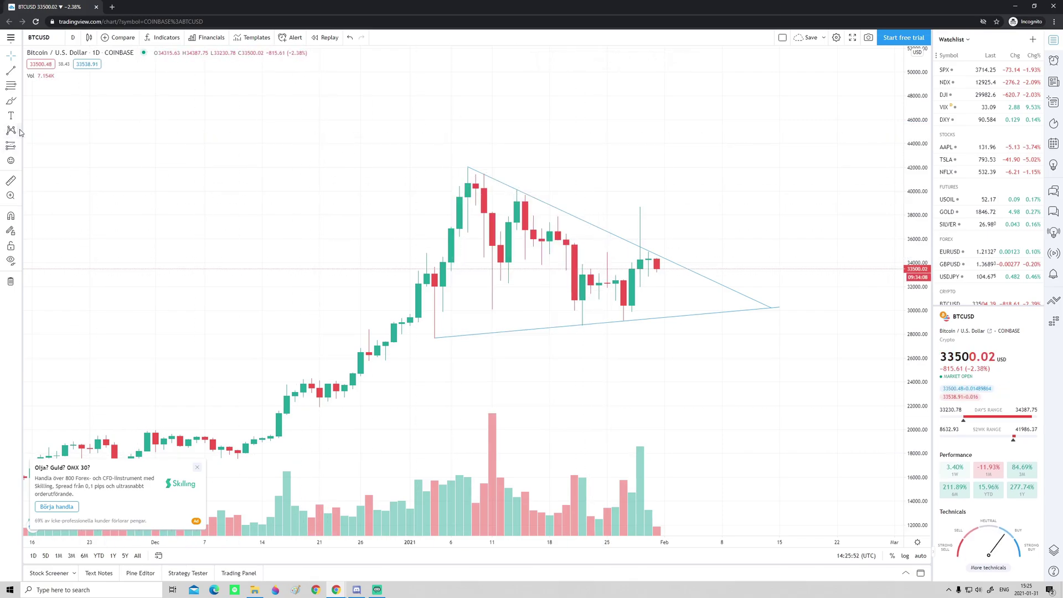
Open the group of drawing tools that contains Long Position and Short Position
click(19, 146)
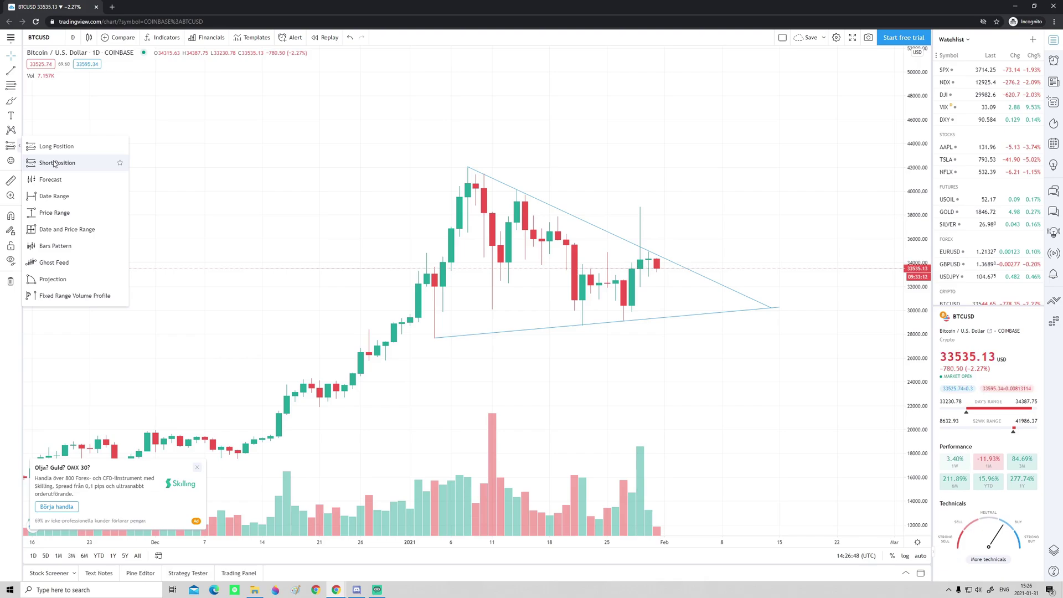